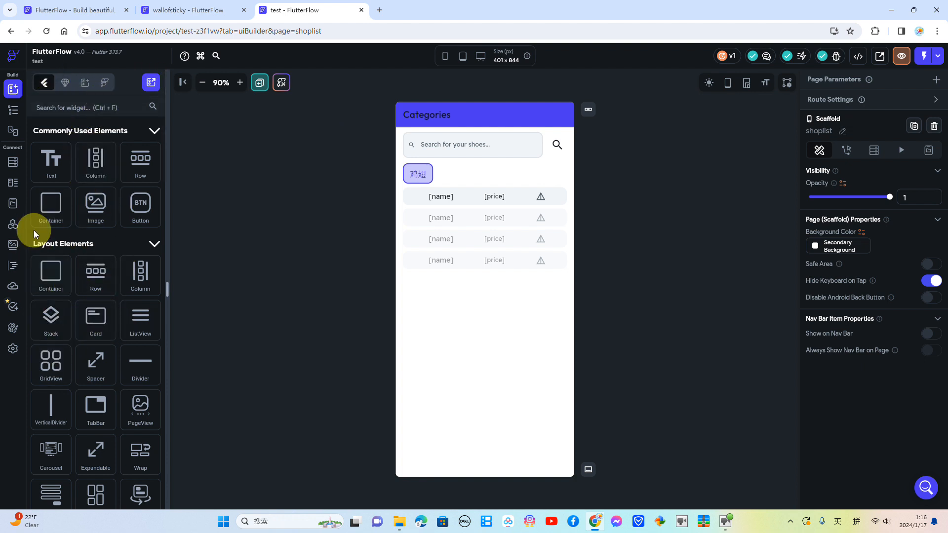
- Open the action flow editor of the search icon button on the shoplist page and add an On Tap action
left_click(63, 83)
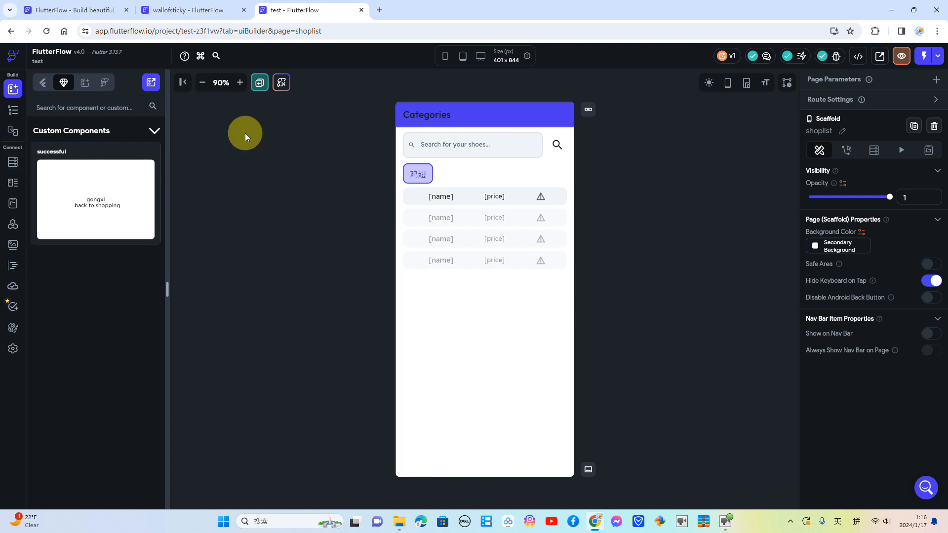
left_click(557, 146)
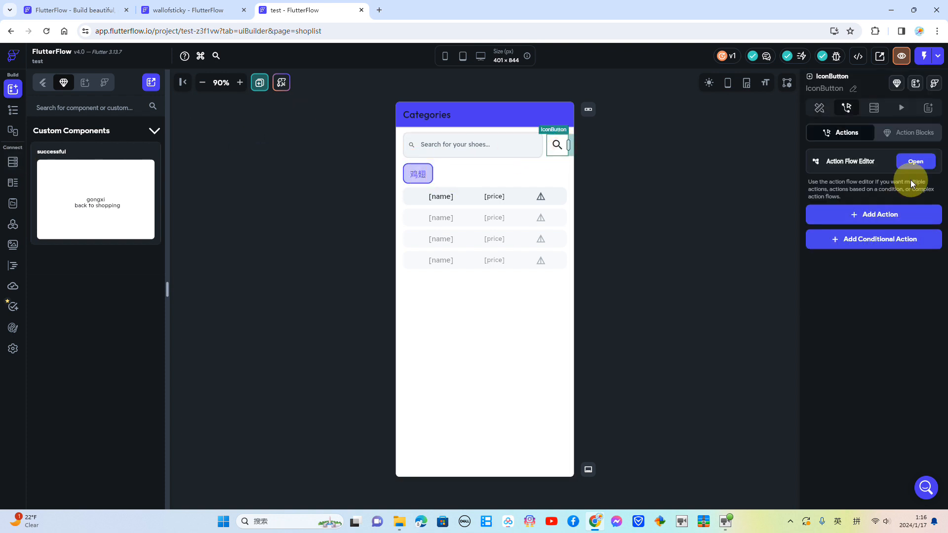
left_click(915, 163)
left_click(375, 329)
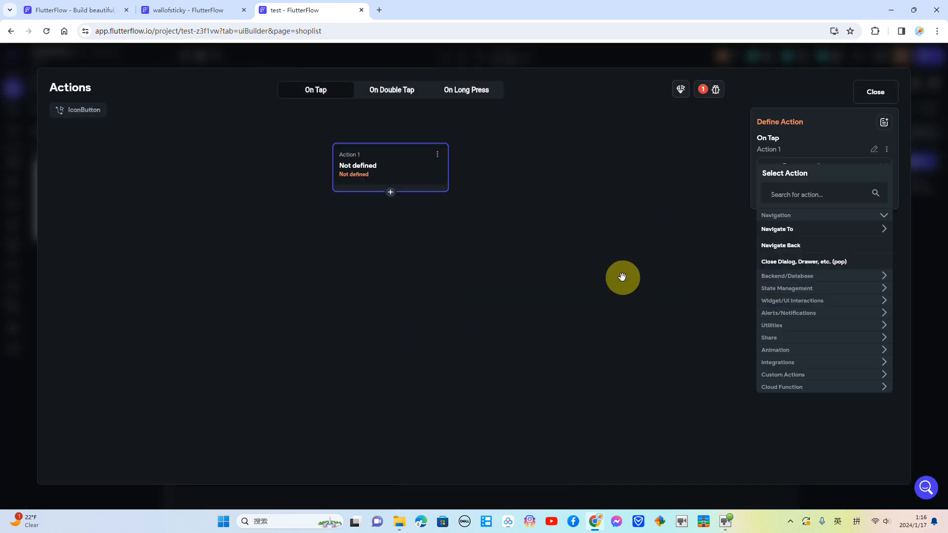
- Search the available actions for "bottom sh" and clear the search
type("bot")
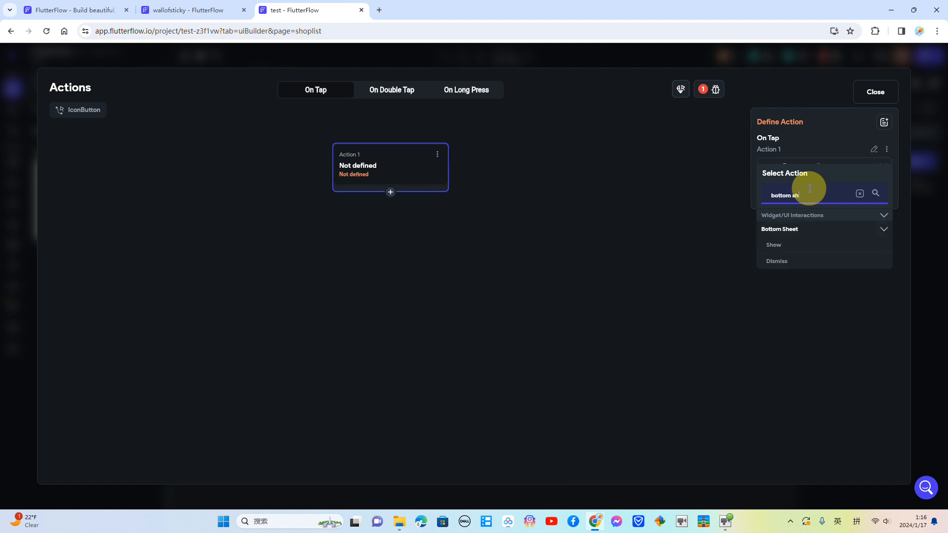
type("tom sh")
key("BackSpace")
key("BackSpace")
key("BackSpace")
key("BackSpace")
key("BackSpace")
key("BackSpace")
key("BackSpace")
key("BackSpace")
key("BackSpace")
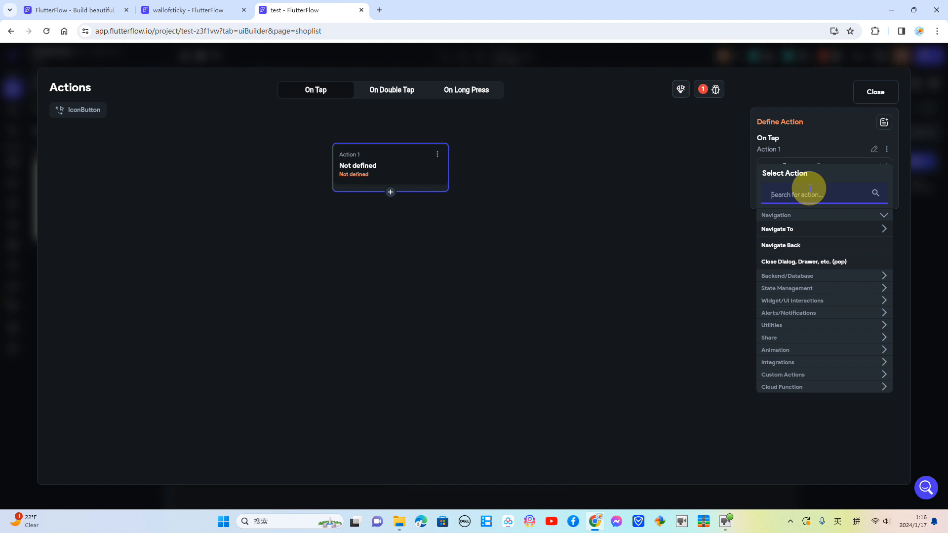
- Search the actions for "shet" and set the On Tap action to show a Bottom Sheet
type("shet")
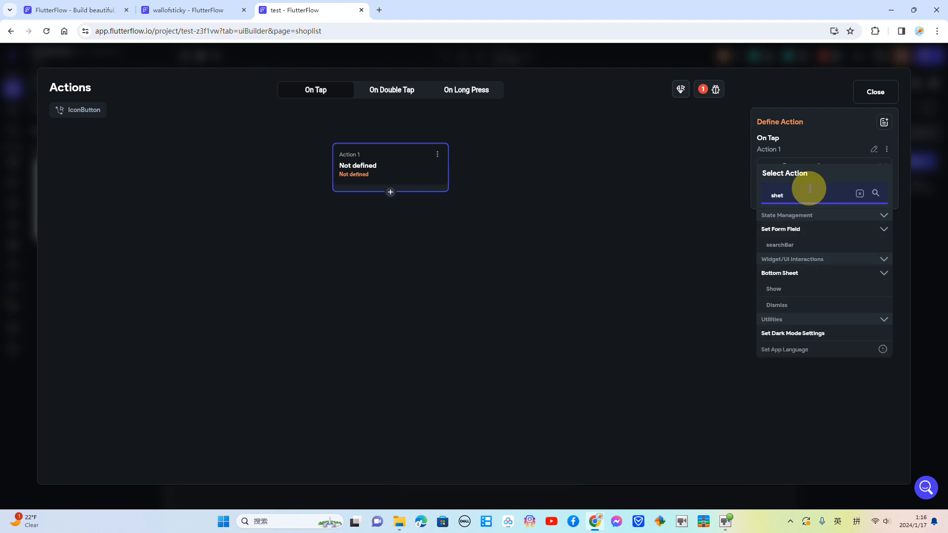
key("BackSpace")
type("p")
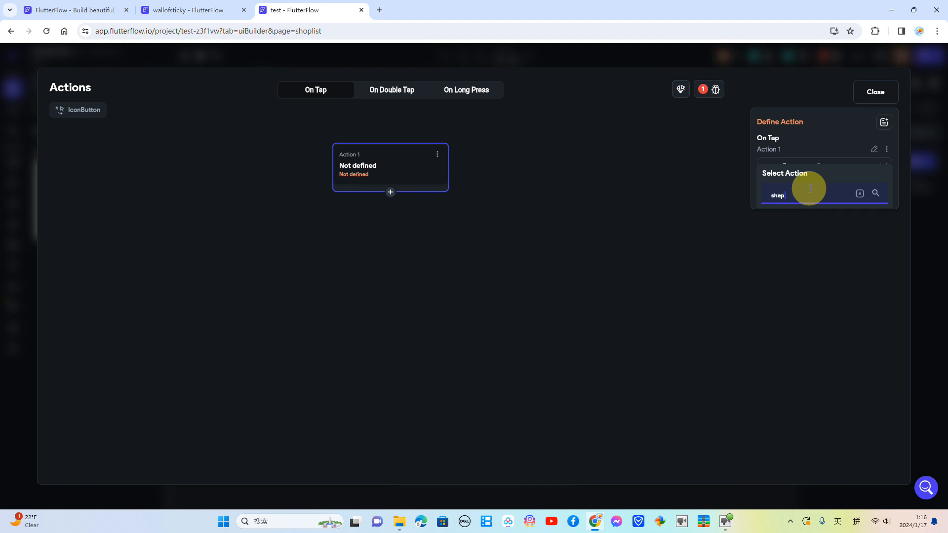
key("BackSpace")
type("t")
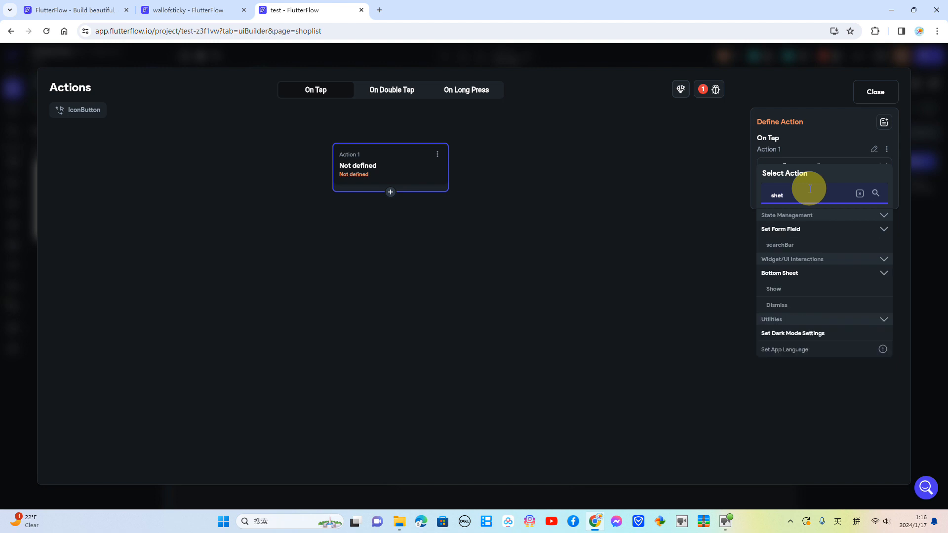
left_click(792, 291)
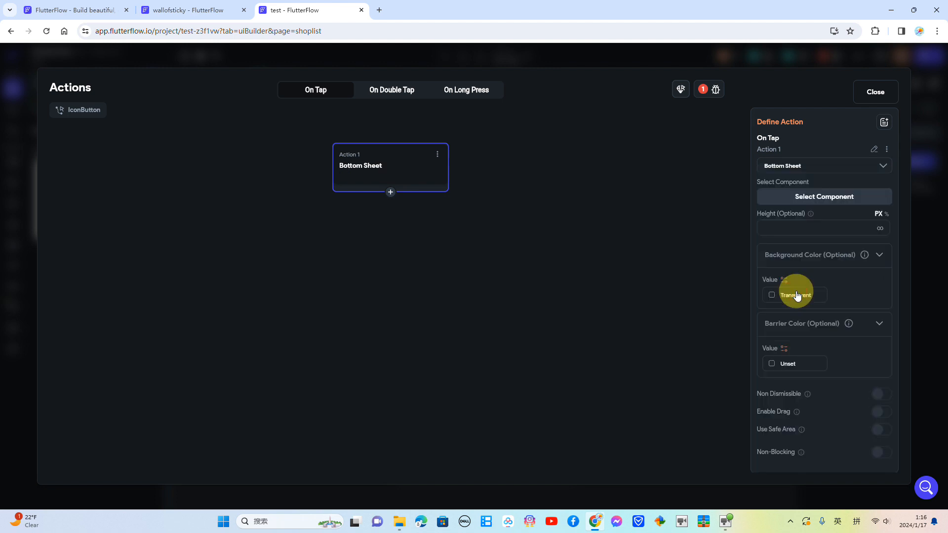
- Assign the successful component to the Bottom Sheet action and close the action flow editor
left_click(838, 196)
left_click(785, 252)
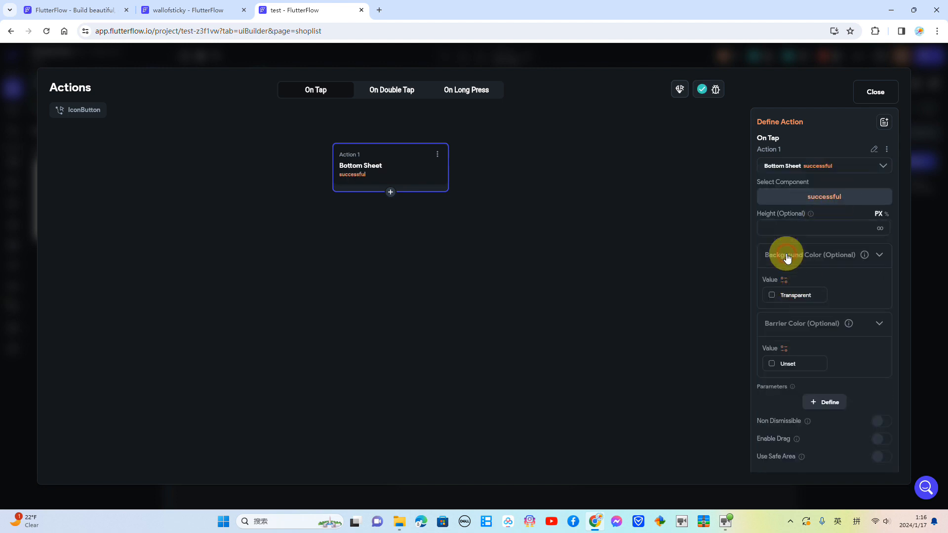
left_click(875, 97)
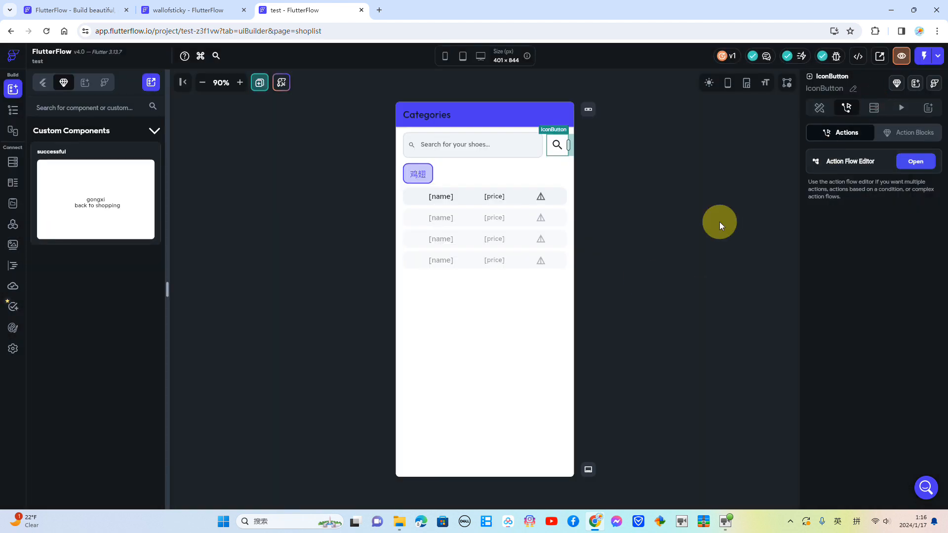
left_click(557, 144)
- Set the app's Logged In Page to shoplist in the app settings
left_click(13, 349)
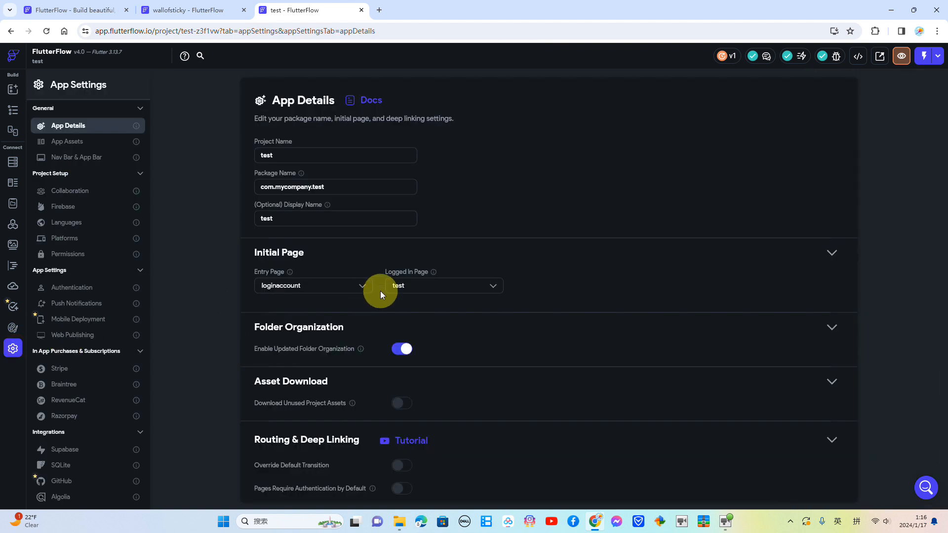
left_click(424, 290)
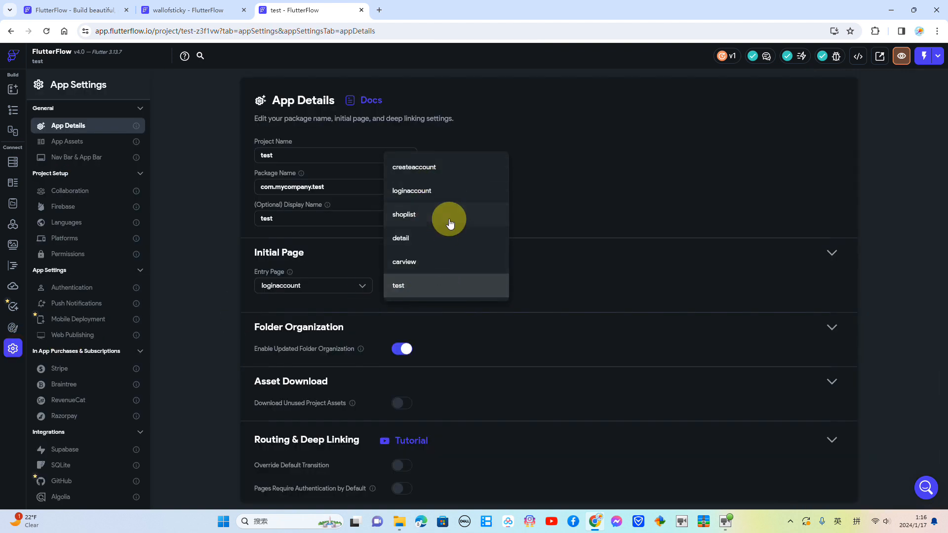
left_click(424, 217)
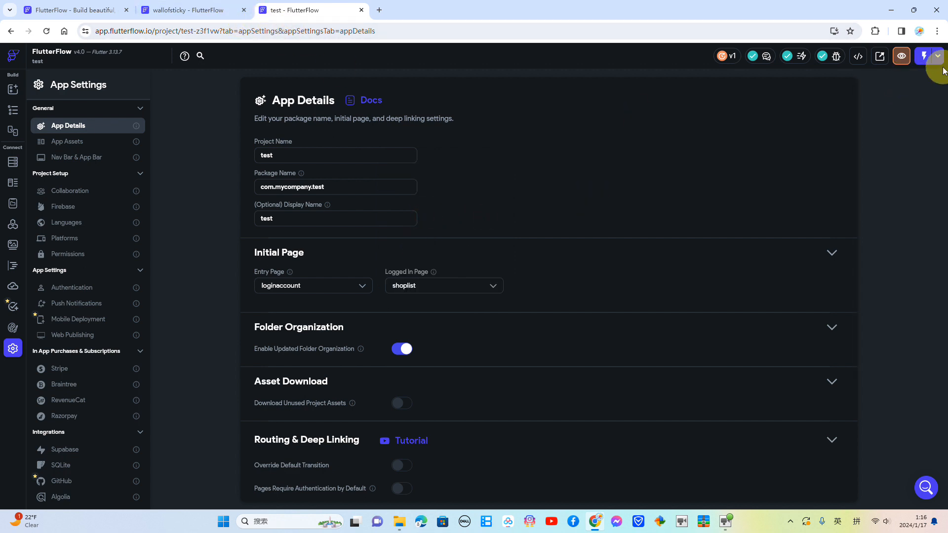
- Return to the UI builder's custom components and launch a test mode session of the app
left_click(13, 89)
left_click(66, 80)
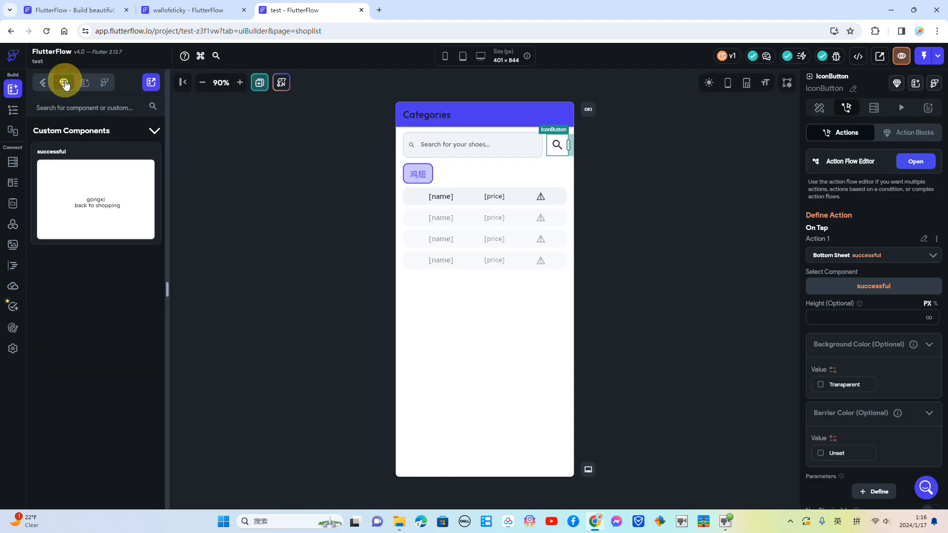
left_click(922, 55)
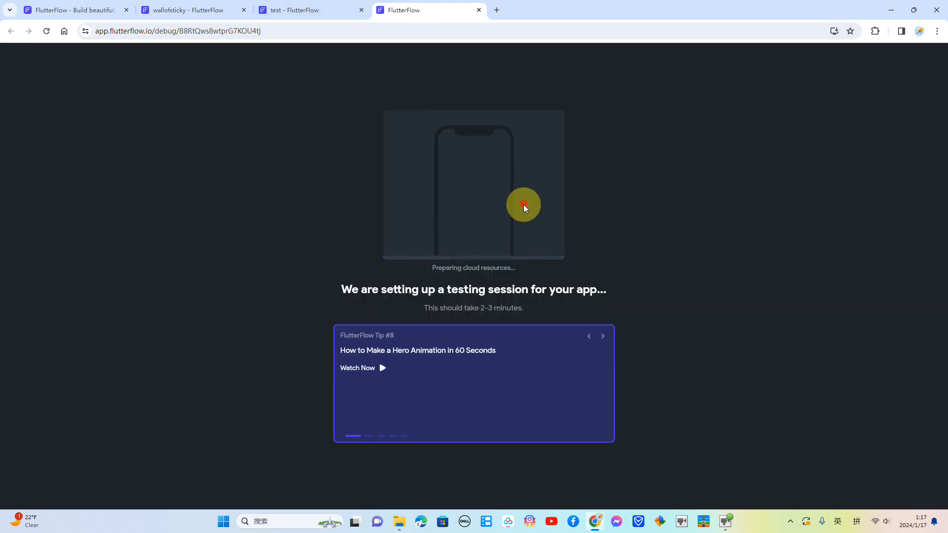
- Return to the project's browser tab, keep waiting for the unresponsive pages, and view the templates and theme widgets
left_click(339, 8)
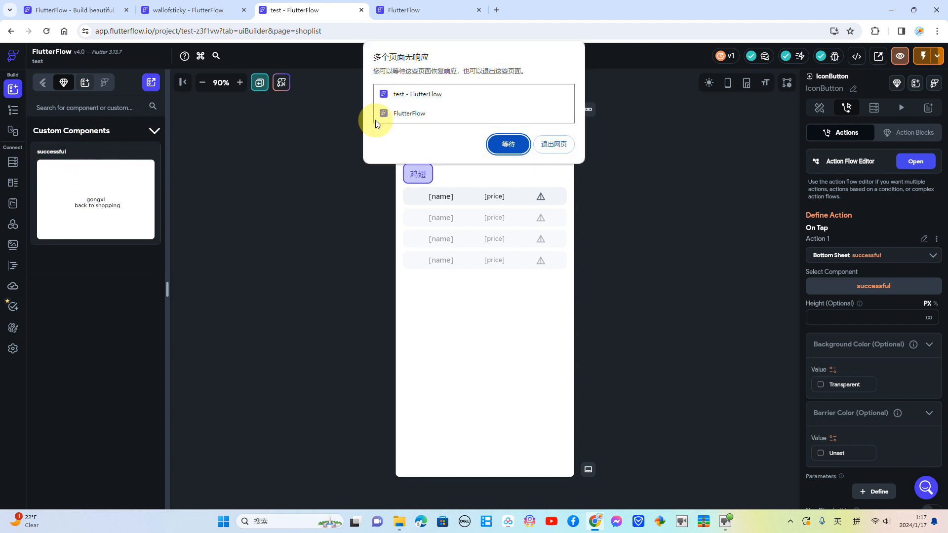
left_click(492, 145)
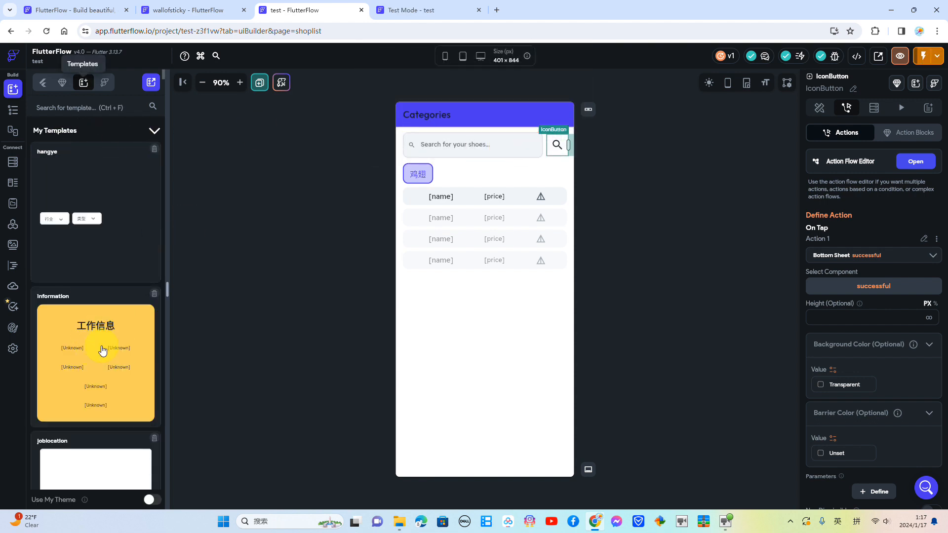
left_click(104, 83)
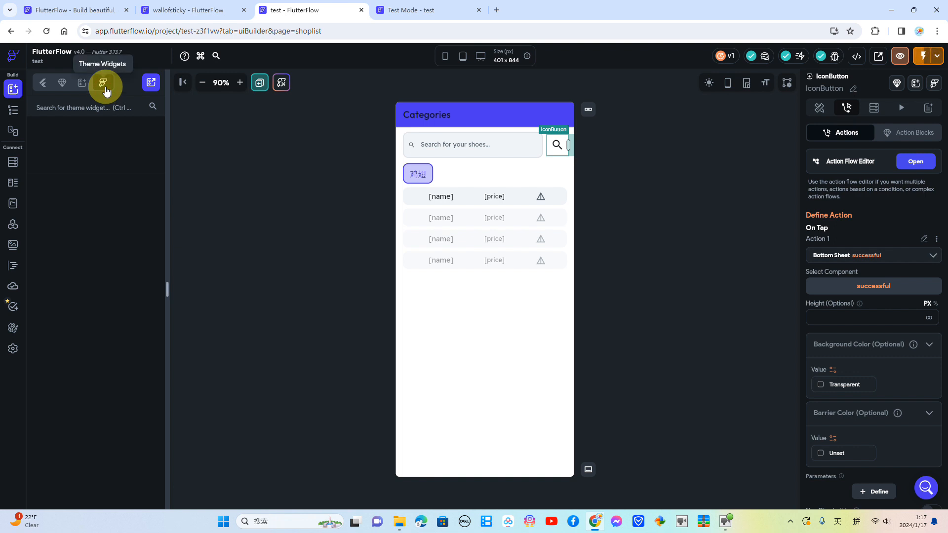
left_click(108, 108)
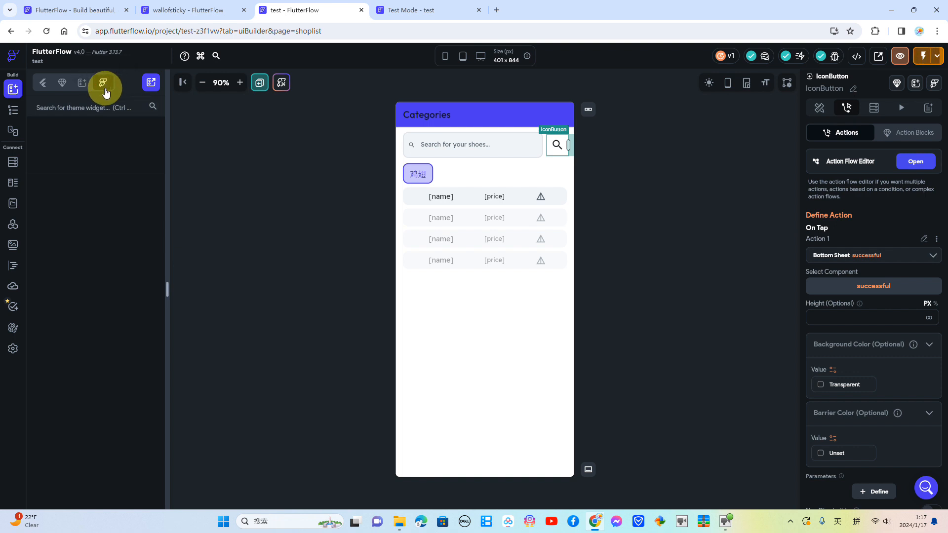
- Detach the Add Elements palette as a floating panel over the canvas
left_click(157, 84)
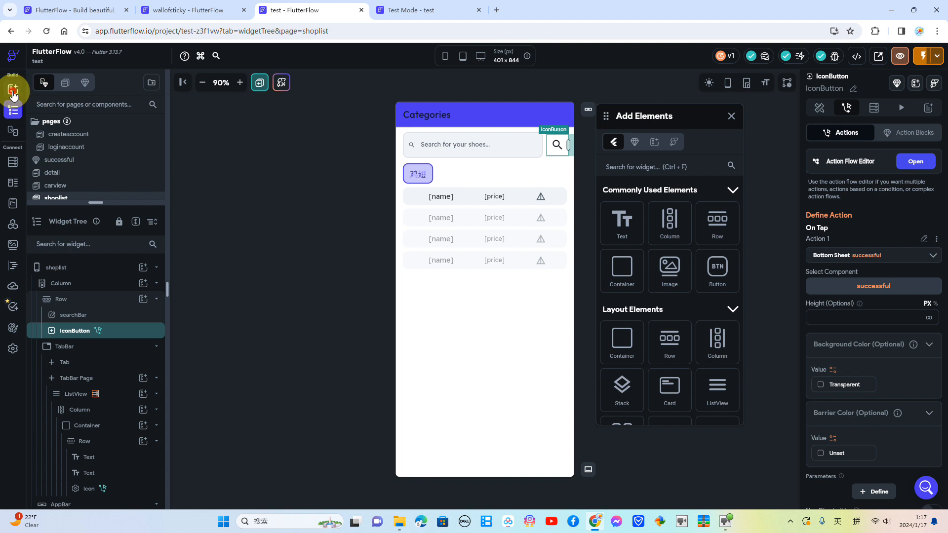
left_click(148, 83)
left_click(151, 83)
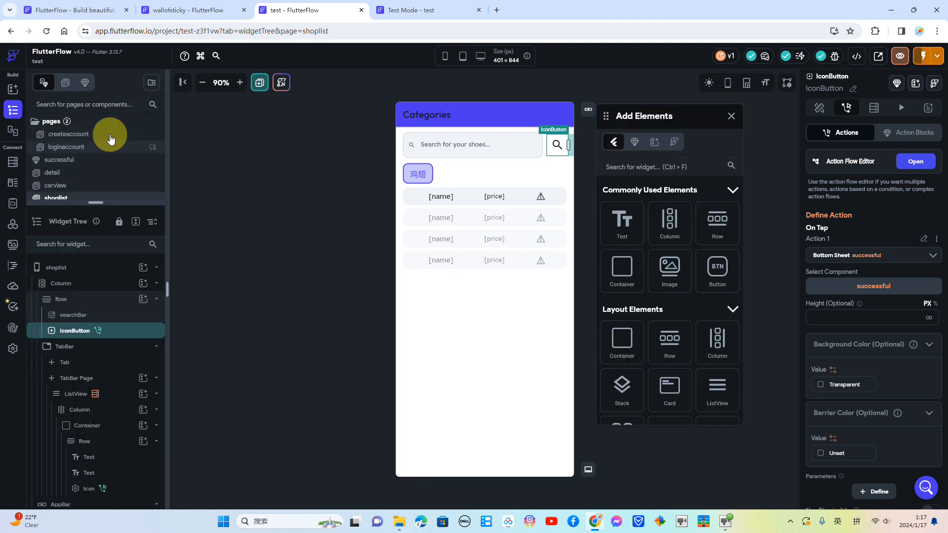
- Look through the project's pages from the page list, including test, createaccount and carview
scroll(110, 140, "down", 2)
left_click(99, 165)
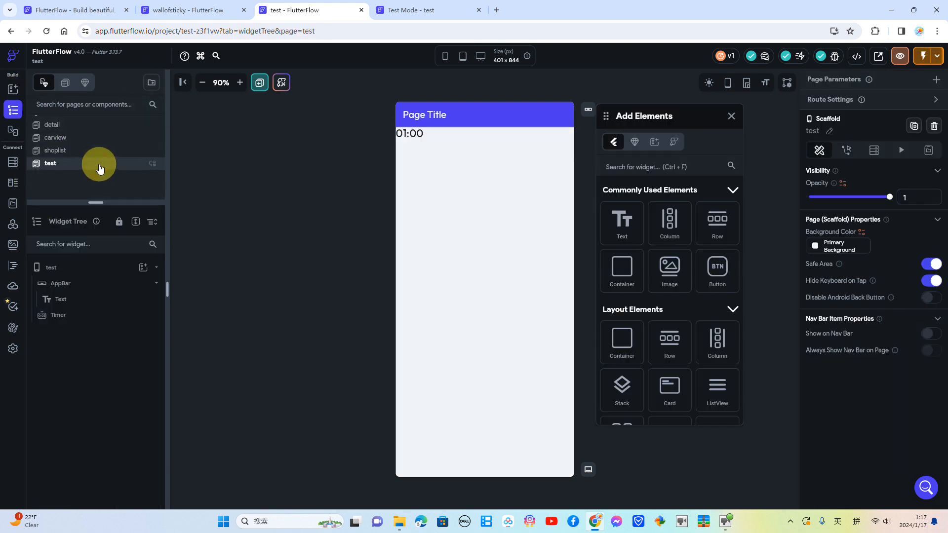
scroll(98, 149, "up", 3)
left_click(97, 145)
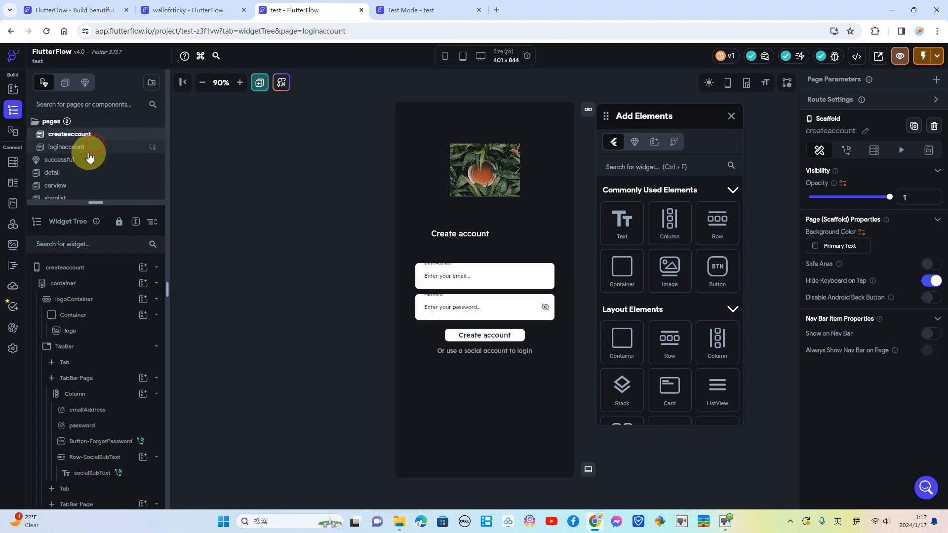
left_click(88, 159)
left_click(79, 185)
scroll(84, 183, "down", 2)
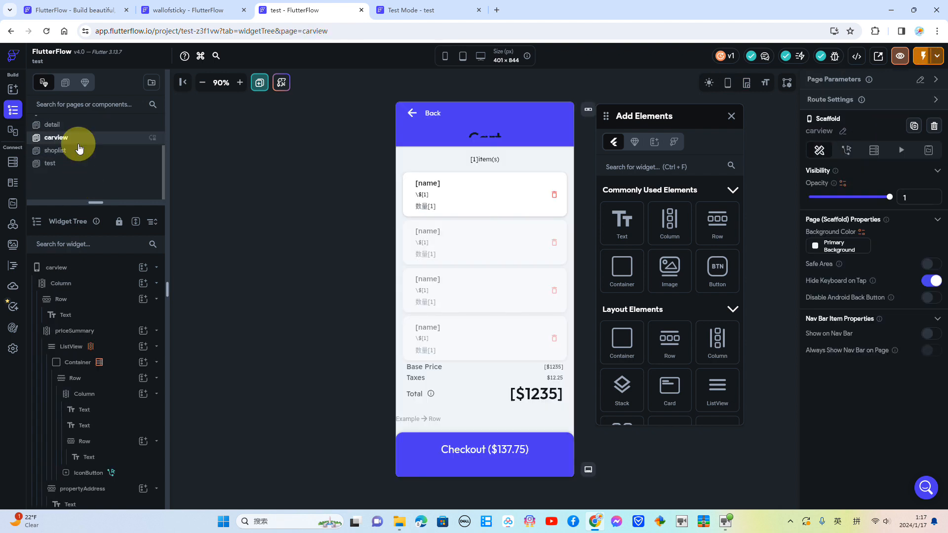
- Dock the floating Add Elements palette back and collapse the side panel
left_click(186, 82)
left_click(39, 82)
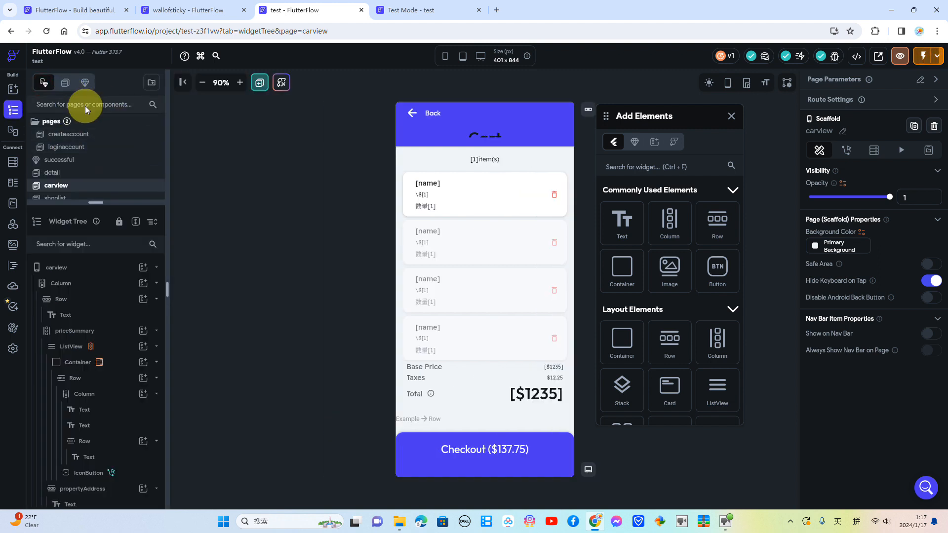
left_click(13, 89)
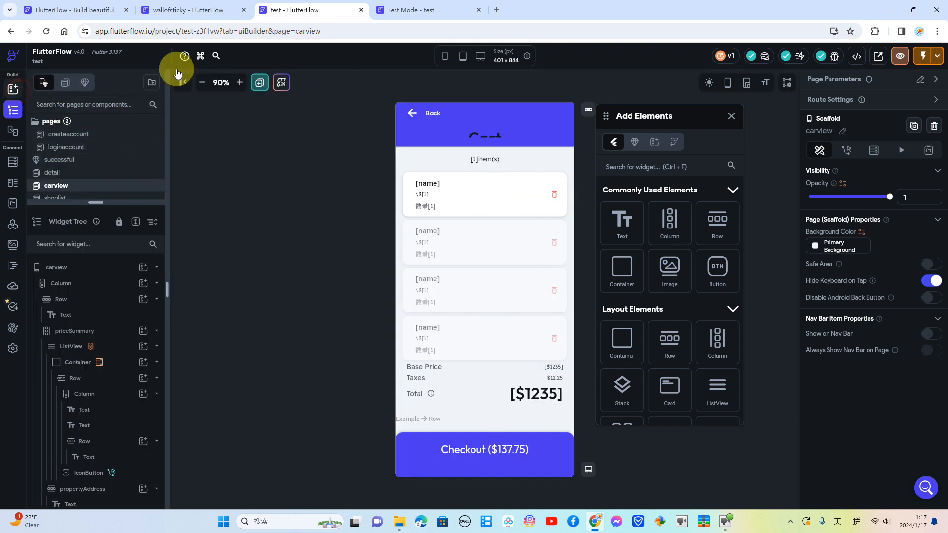
left_click(183, 83)
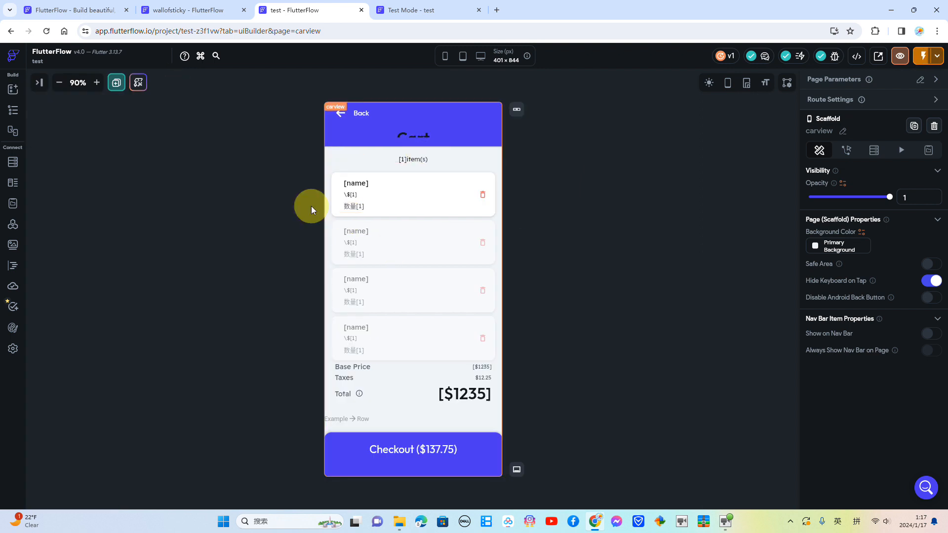
- Show the widget tree again and open the shoplist page
left_click(13, 110)
scroll(69, 177, "down", 2)
left_click(81, 150)
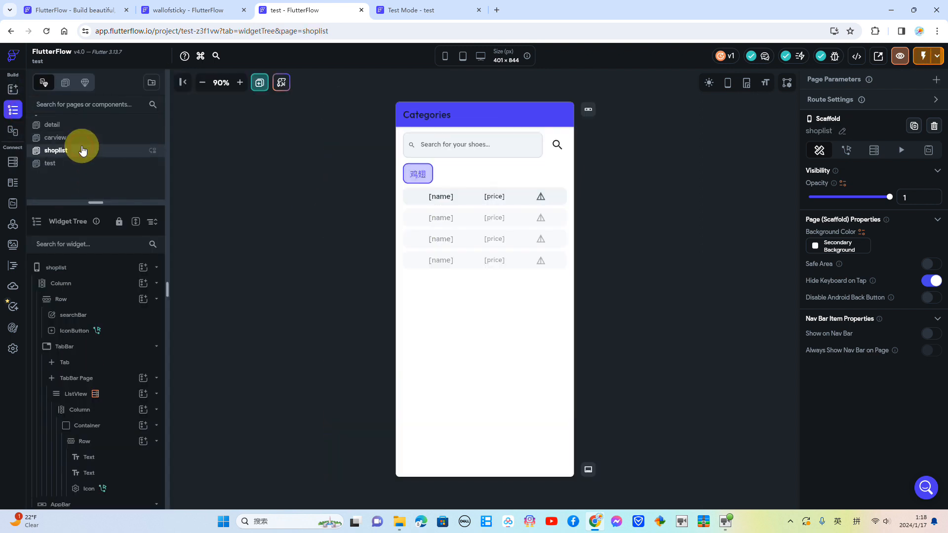
- Try zooming the canvas out and in, and leave its zoom at 100%
left_click(203, 84)
left_click(240, 83)
left_click(240, 83)
left_click(203, 84)
left_click(204, 84)
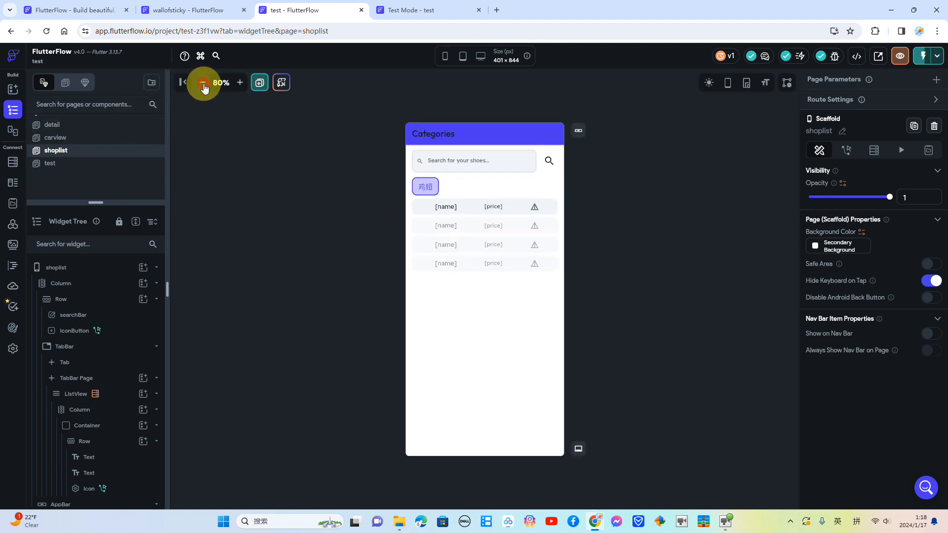
left_click(240, 83)
left_click(240, 83)
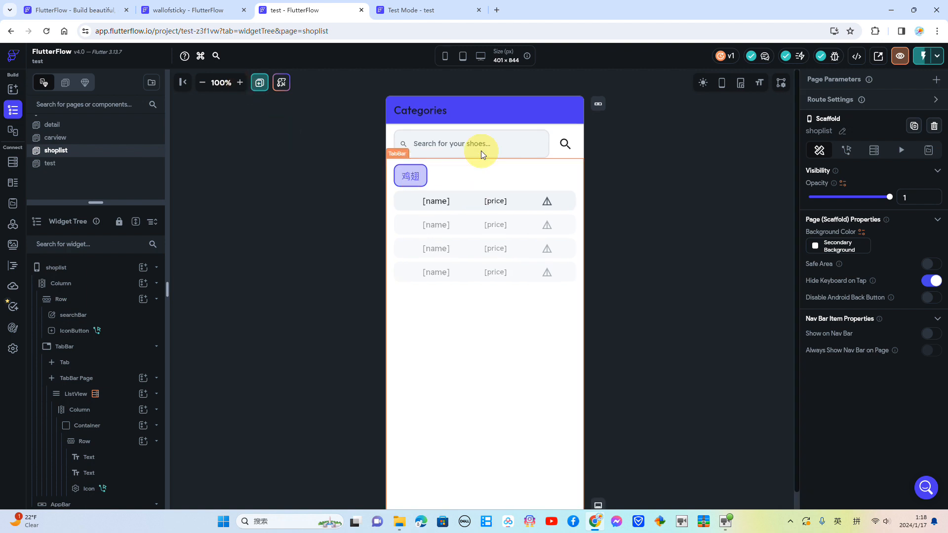
- Open the page creation dialog and try a blank page named dfgdf, cancelling the naming
left_click(259, 82)
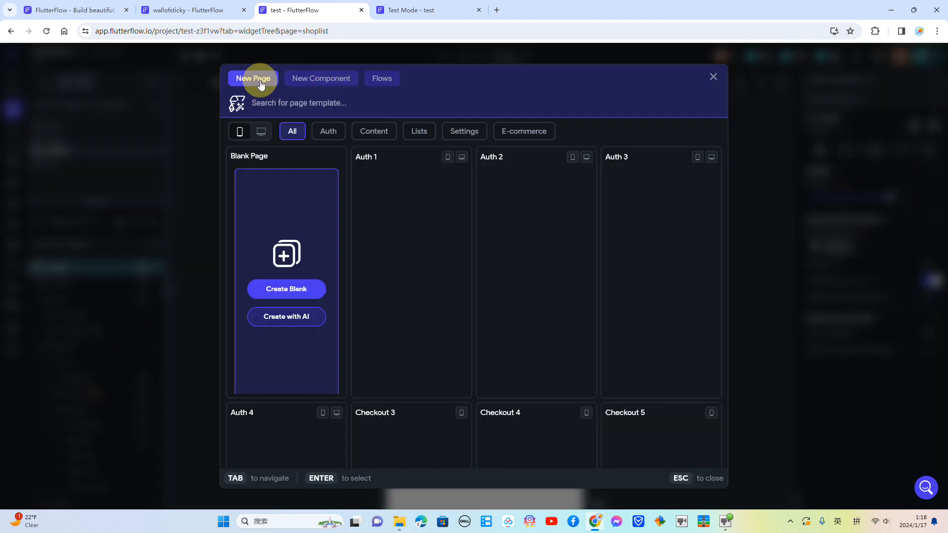
left_click(287, 289)
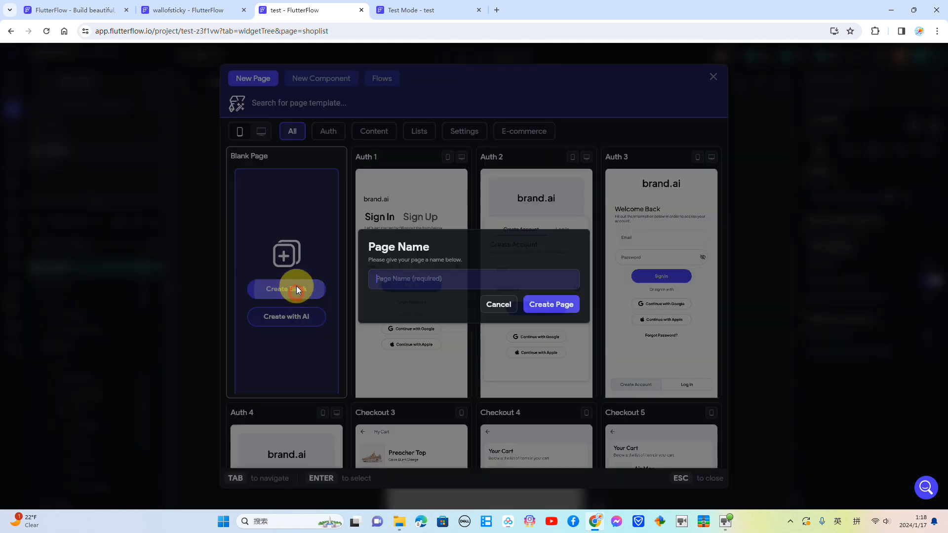
type("dfgdf")
left_click(493, 305)
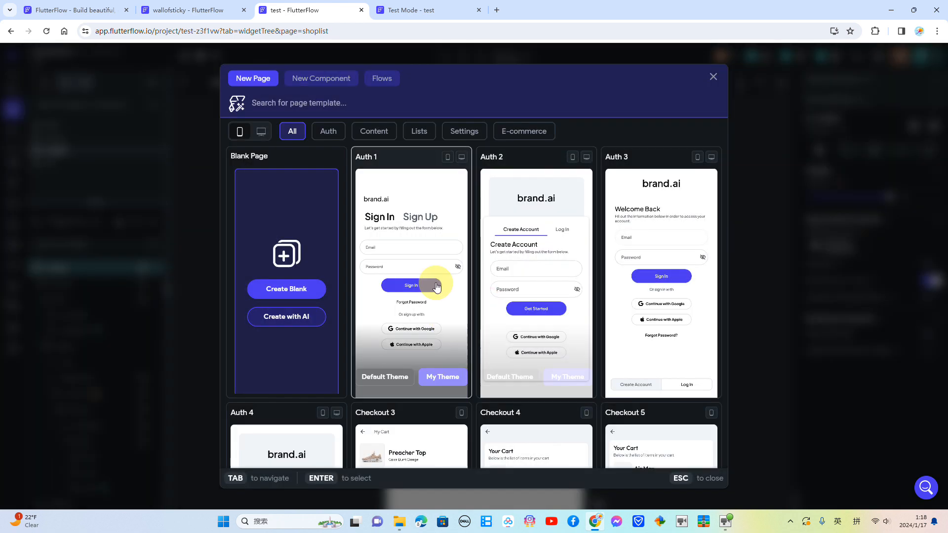
- Filter the page templates to the Auth category and look through them
left_click(321, 133)
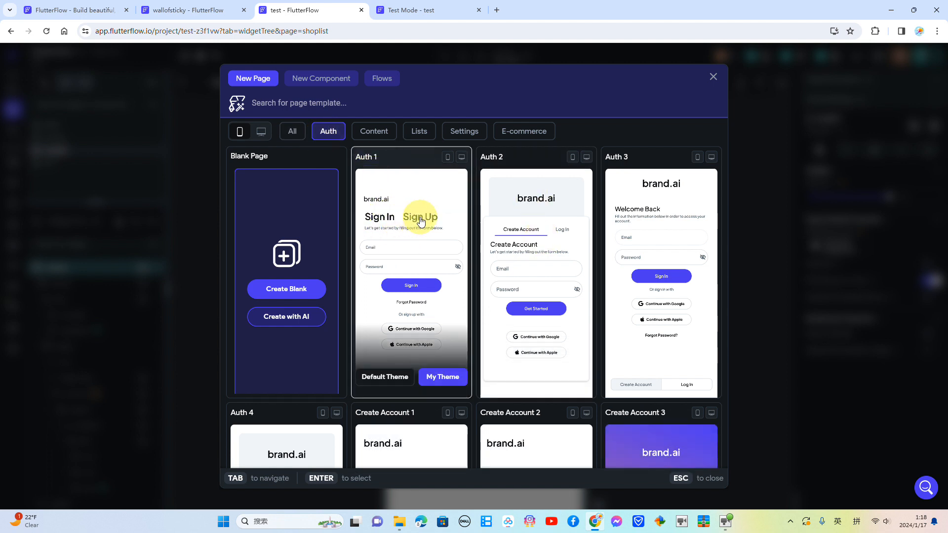
scroll(499, 205, "down", 5)
scroll(509, 246, "up", 5)
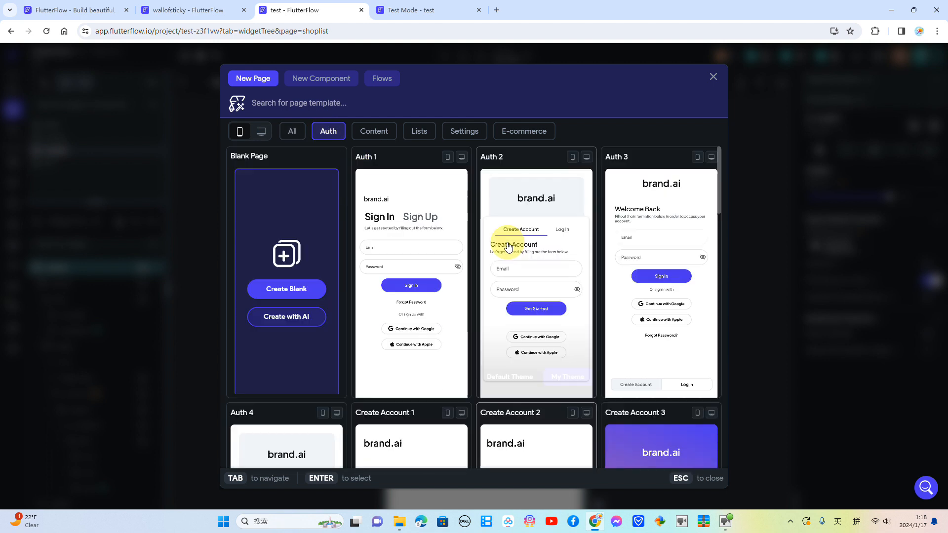
- Browse the page templates in the Content category, including the Details layouts
left_click(381, 131)
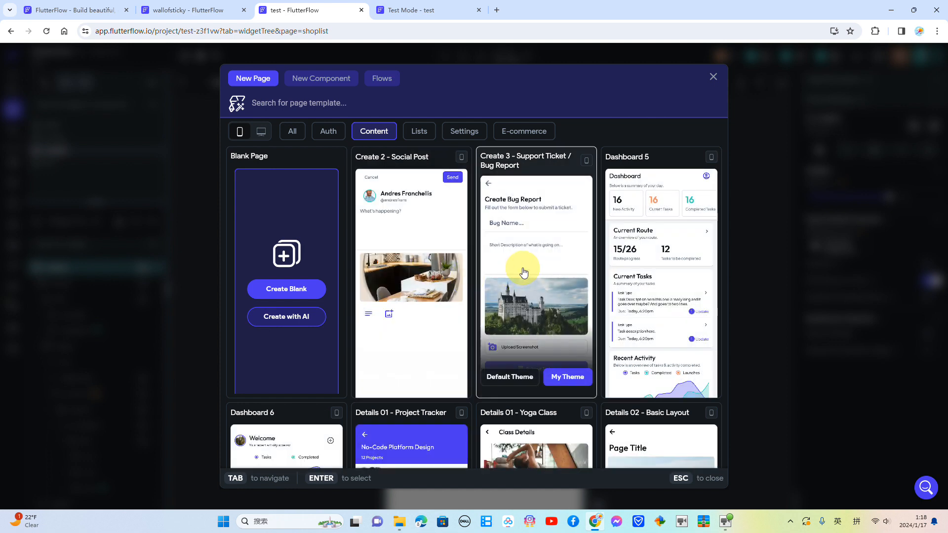
scroll(523, 269, "down", 6)
scroll(527, 269, "down", 9)
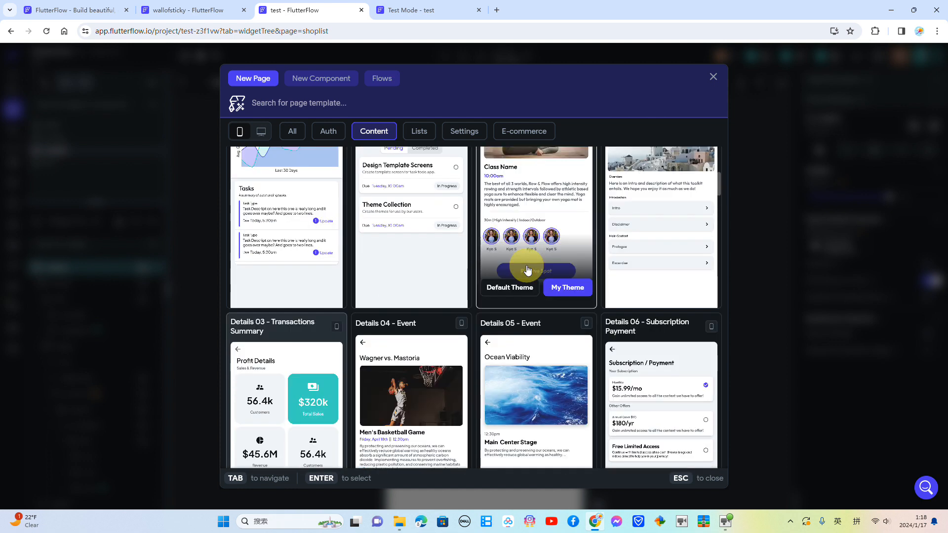
scroll(472, 267, "down", 3)
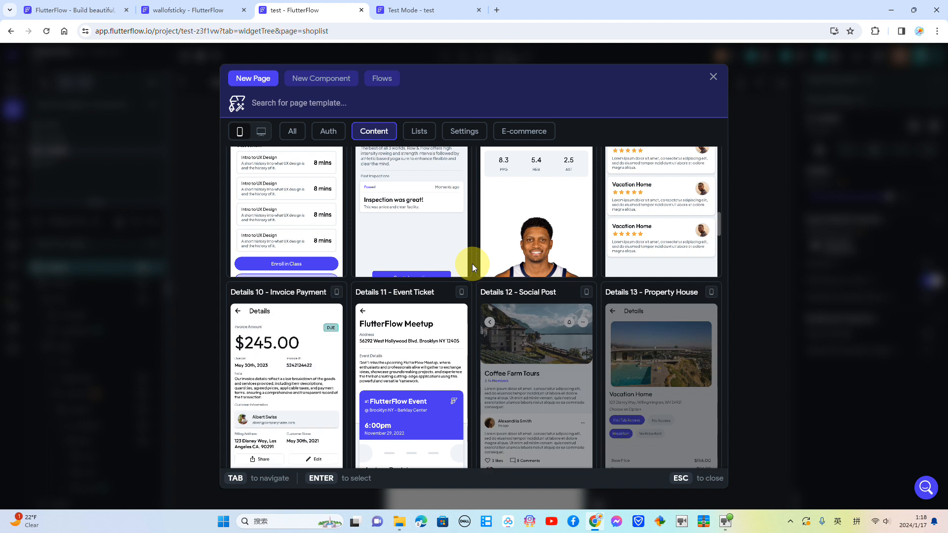
scroll(523, 277, "down", 7)
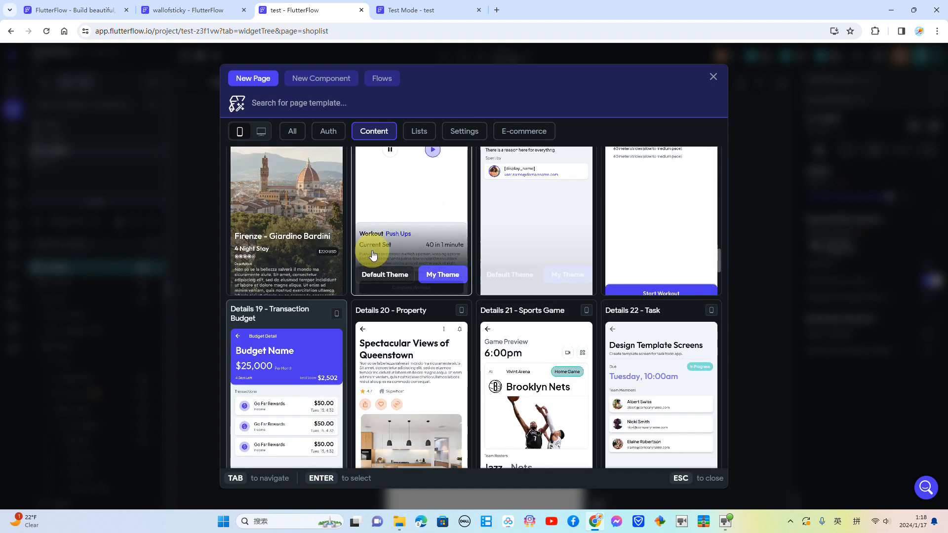
scroll(370, 255, "up", 3)
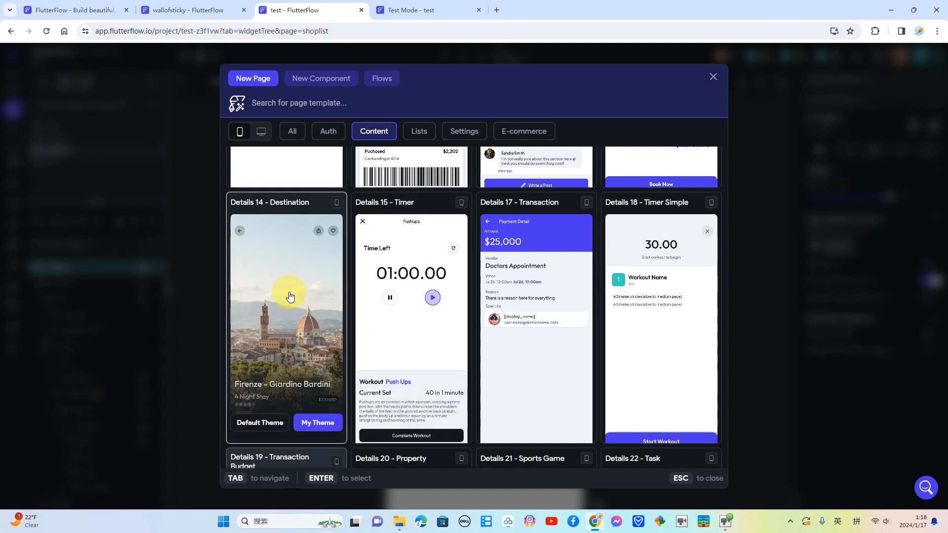
scroll(289, 297, "down", 2)
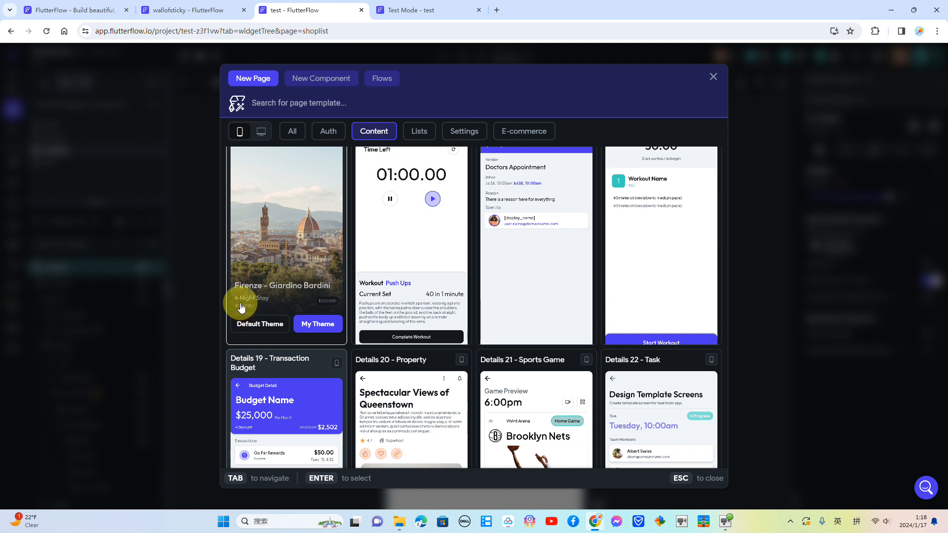
scroll(424, 303, "down", 2)
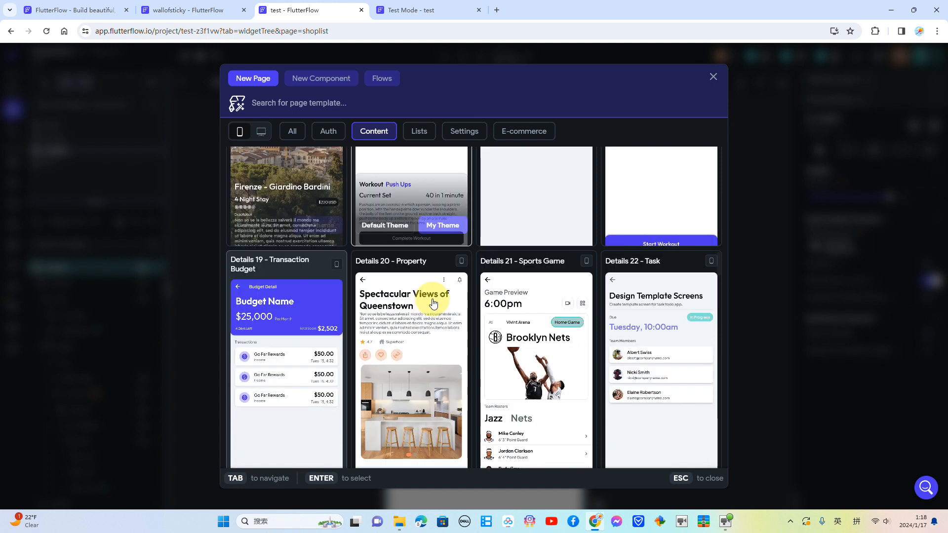
scroll(434, 303, "down", 3)
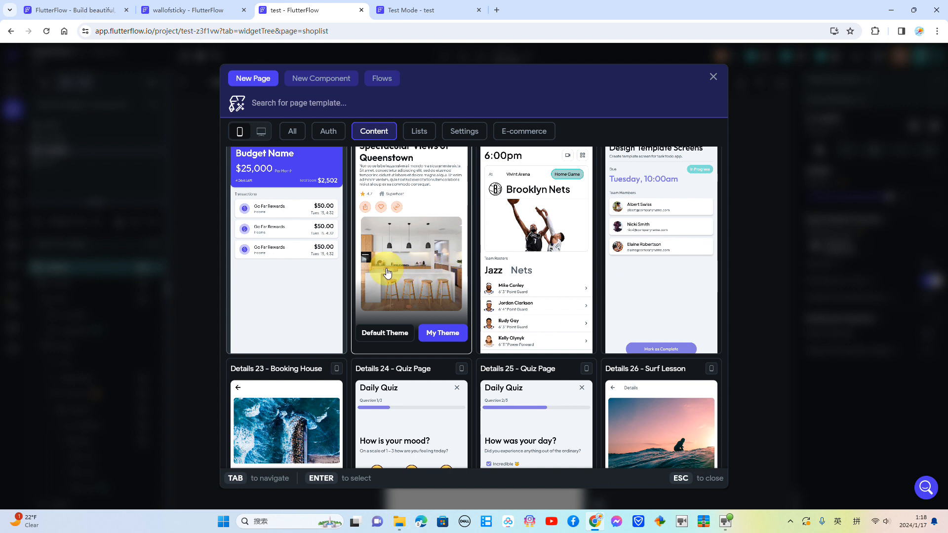
scroll(405, 272, "down", 7)
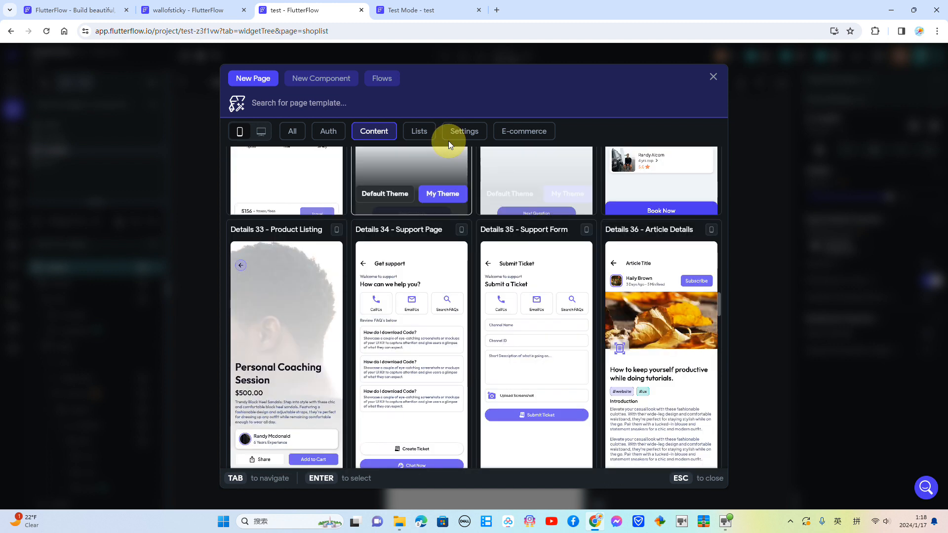
- Browse the page templates in the Lists category, reopening the creation dialog if it closes
left_click(423, 132)
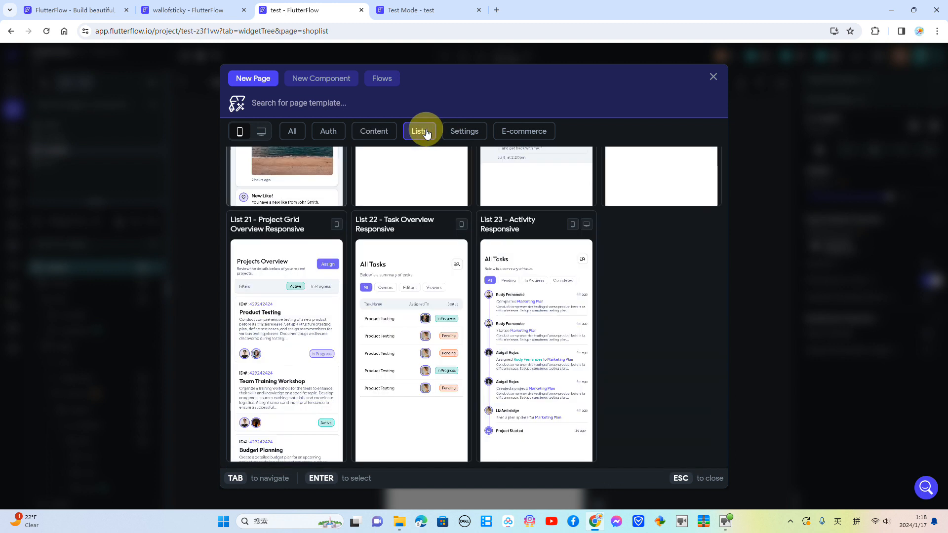
left_click(817, 142)
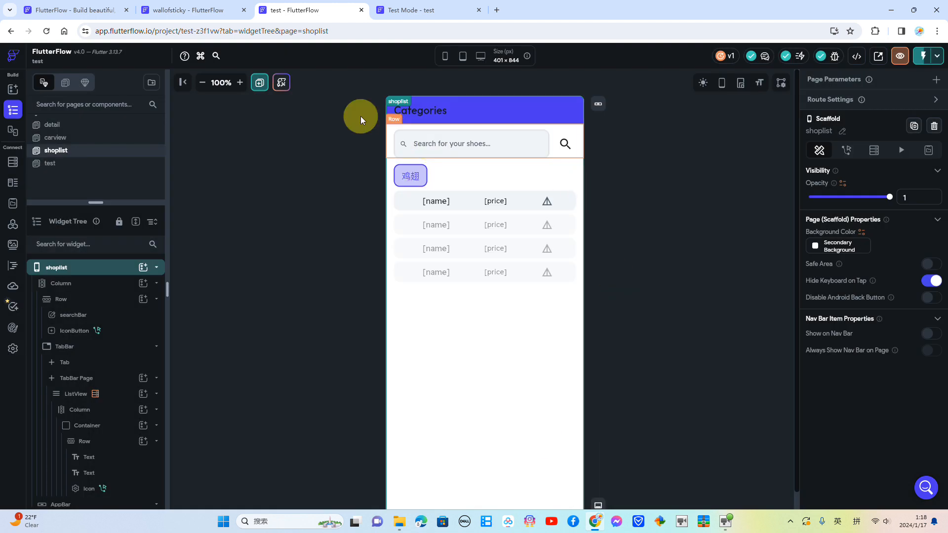
left_click(259, 83)
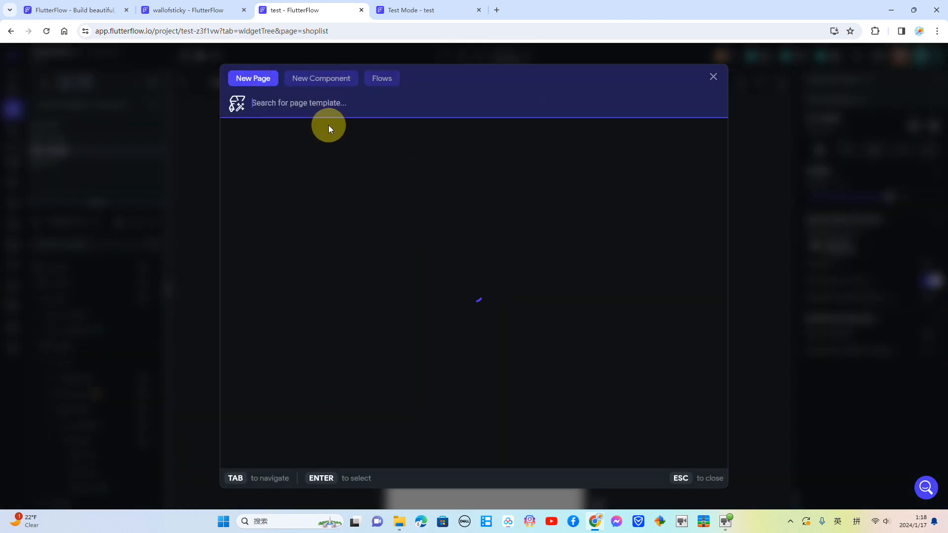
left_click(417, 132)
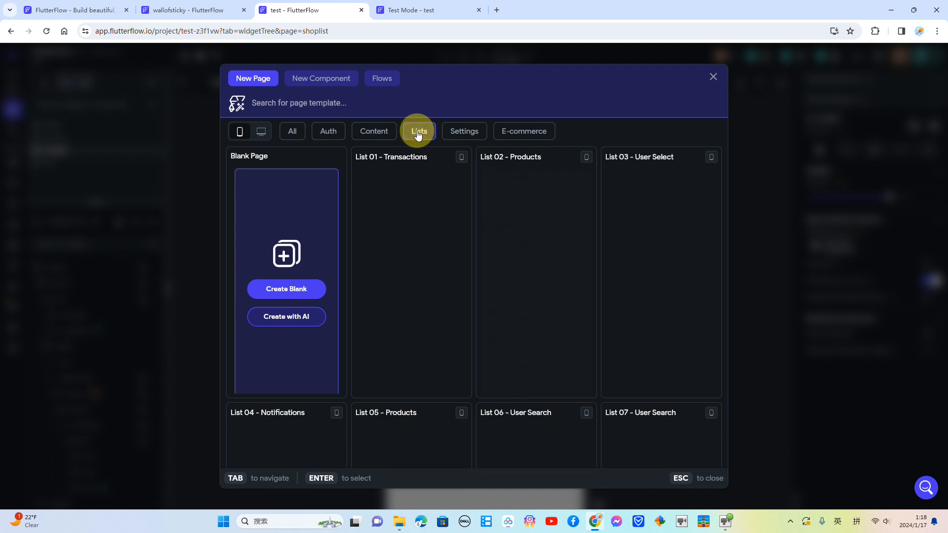
scroll(434, 230, "down", 1)
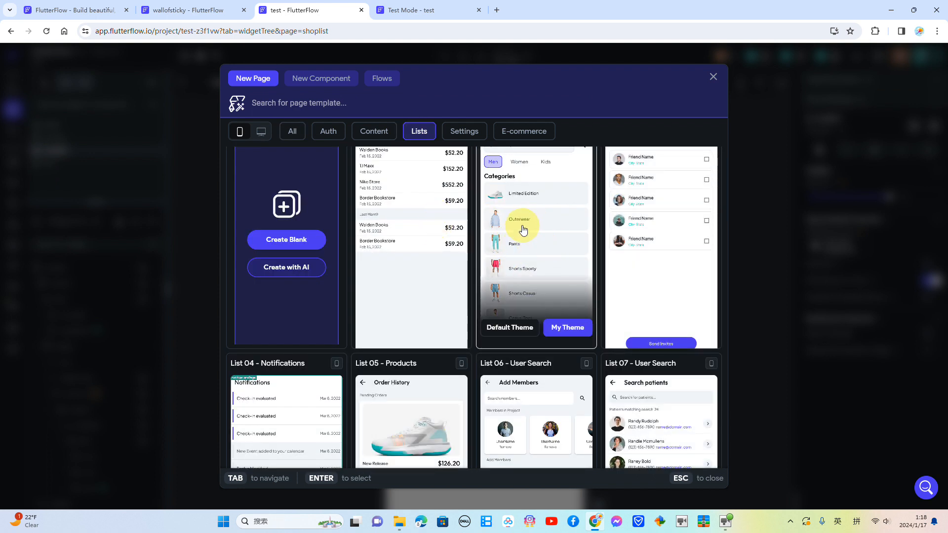
scroll(660, 212, "down", 1)
scroll(651, 205, "up", 2)
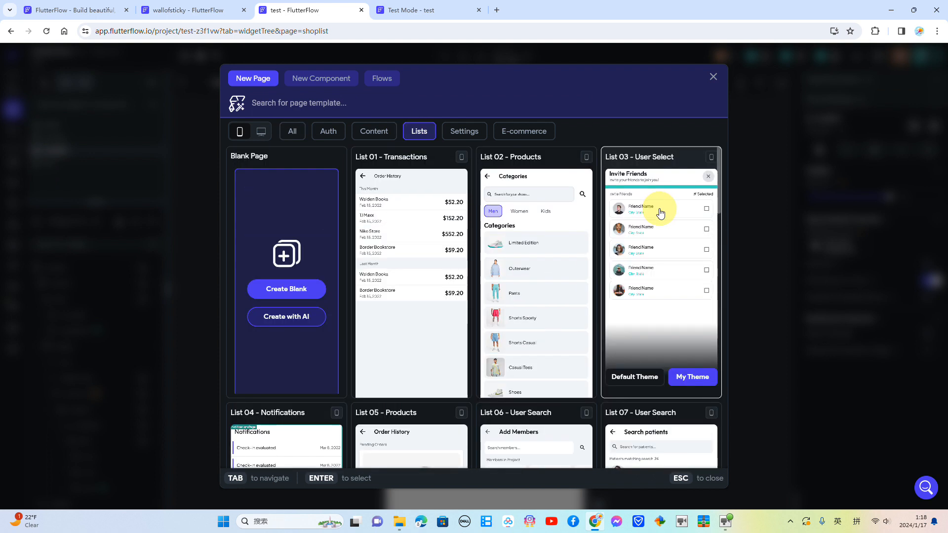
scroll(651, 205, "down", 6)
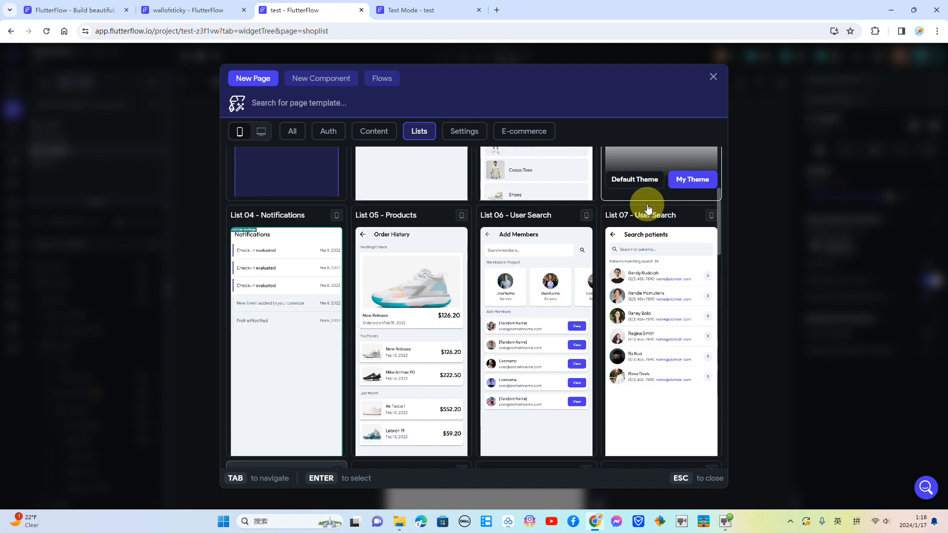
scroll(621, 275, "down", 2)
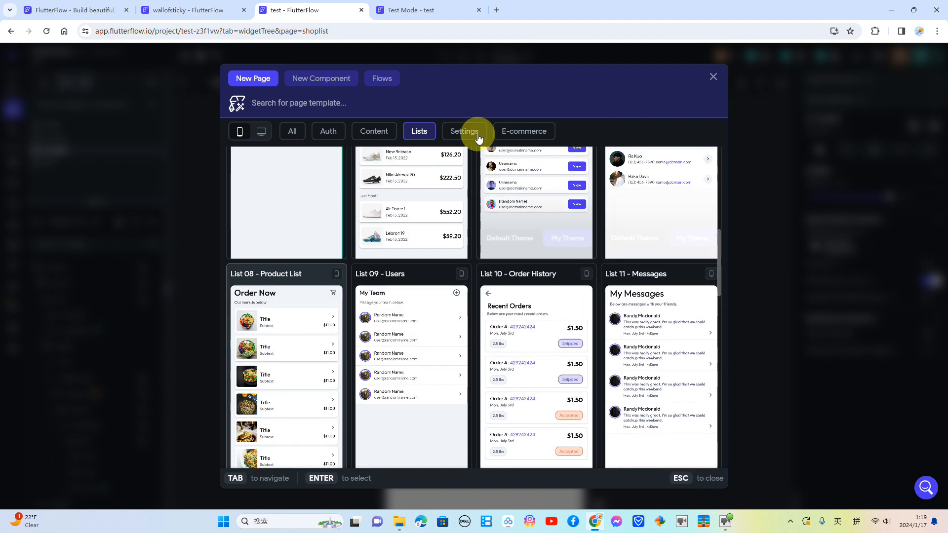
- Look through the Settings page templates and the E-commerce page templates
left_click(466, 131)
scroll(434, 230, "up", 2)
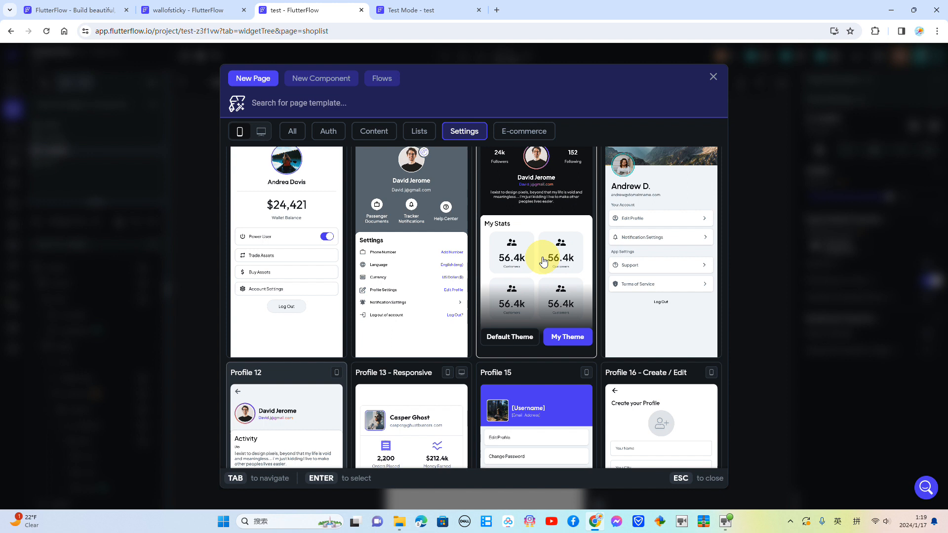
left_click(529, 131)
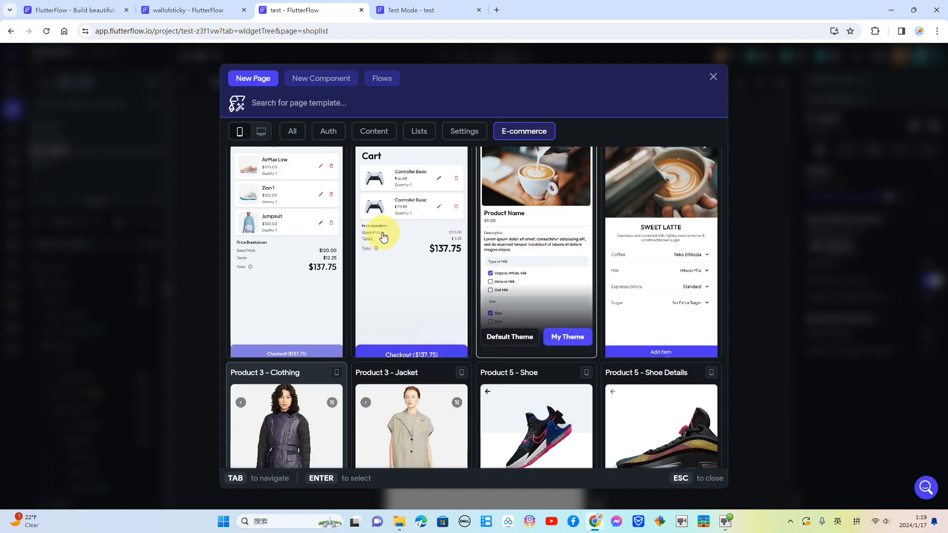
scroll(356, 270, "down", 5)
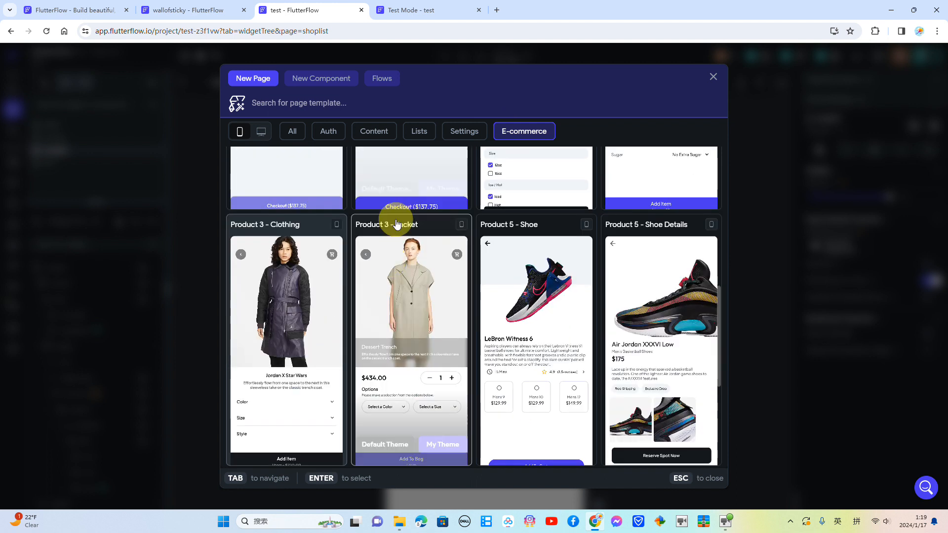
scroll(414, 307, "down", 2)
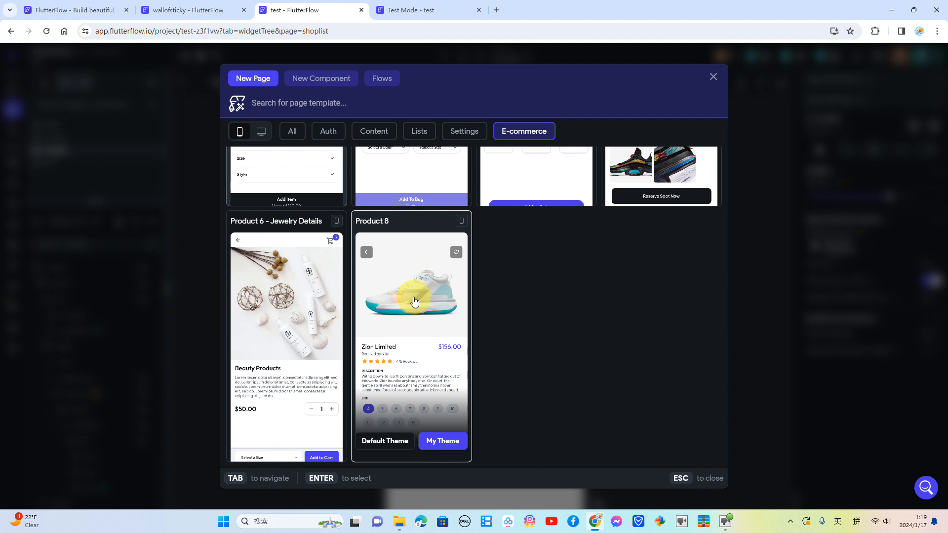
scroll(455, 304, "up", 10)
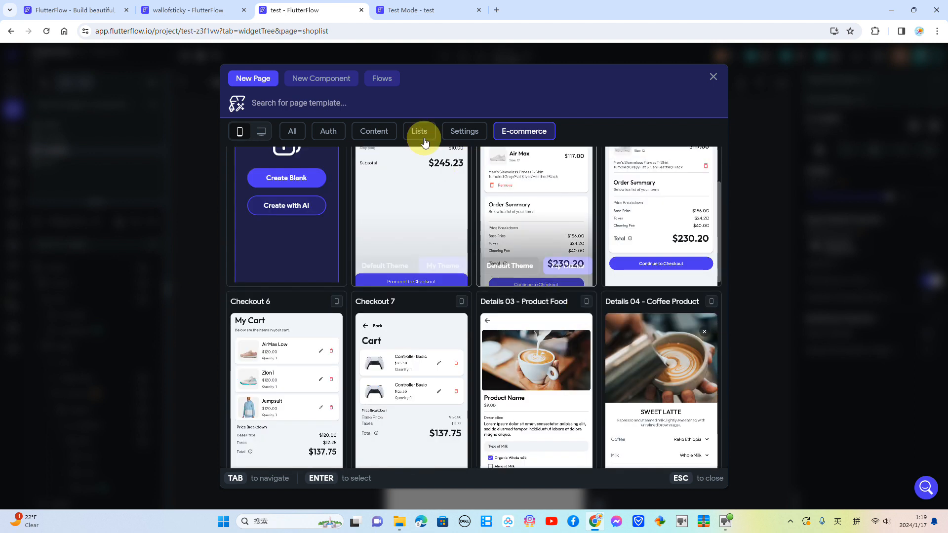
- Show the new component templates and check the loading of the Test Mode session
left_click(345, 85)
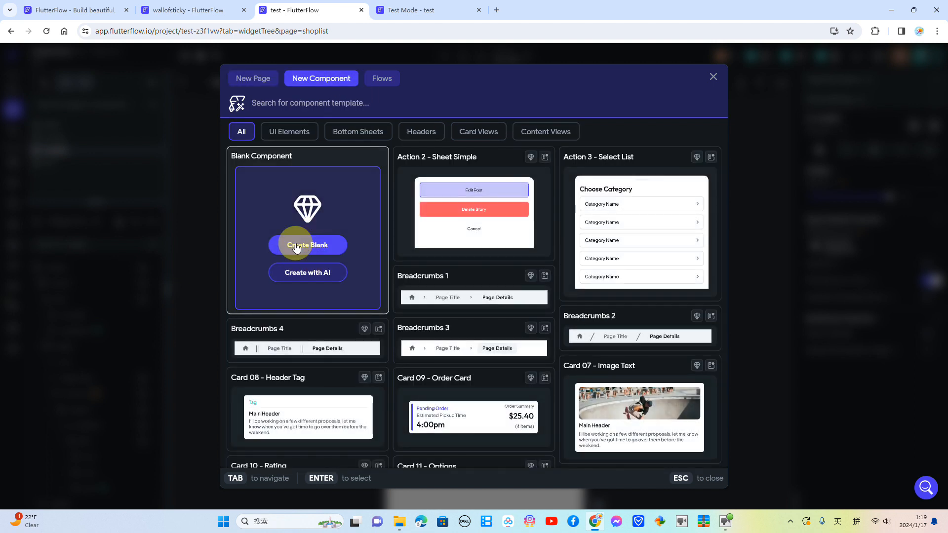
left_click(397, 10)
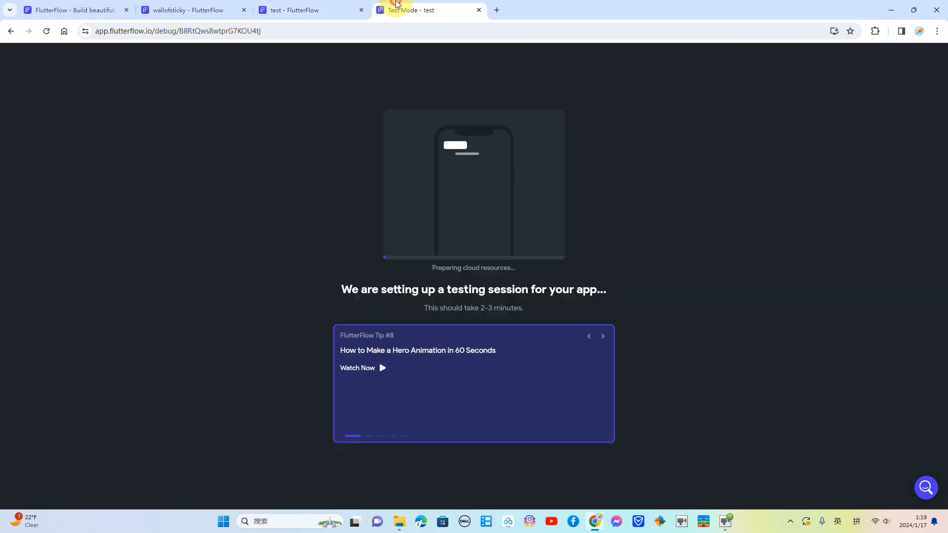
left_click(319, 10)
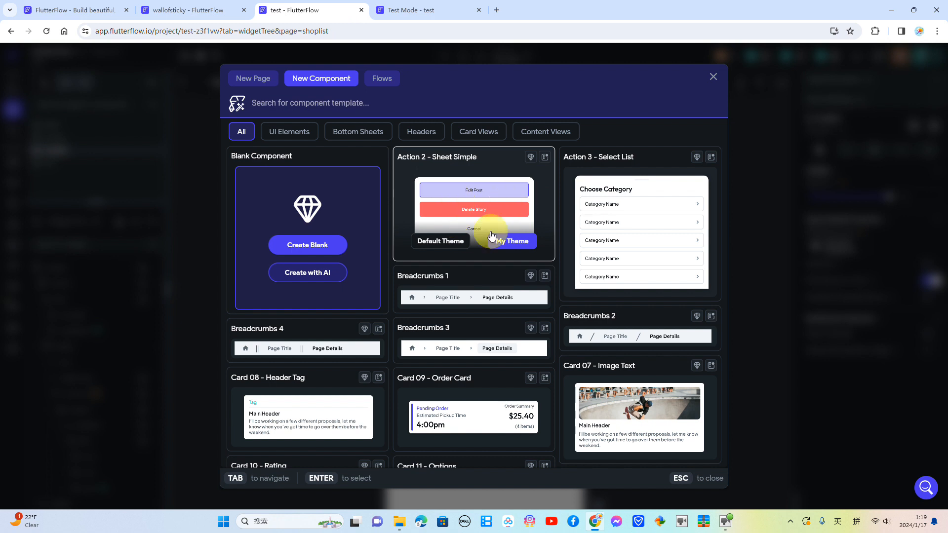
- Switch to the Test Mode session and open, dismiss and reopen the search icon's bottom sheet
left_click(424, 3)
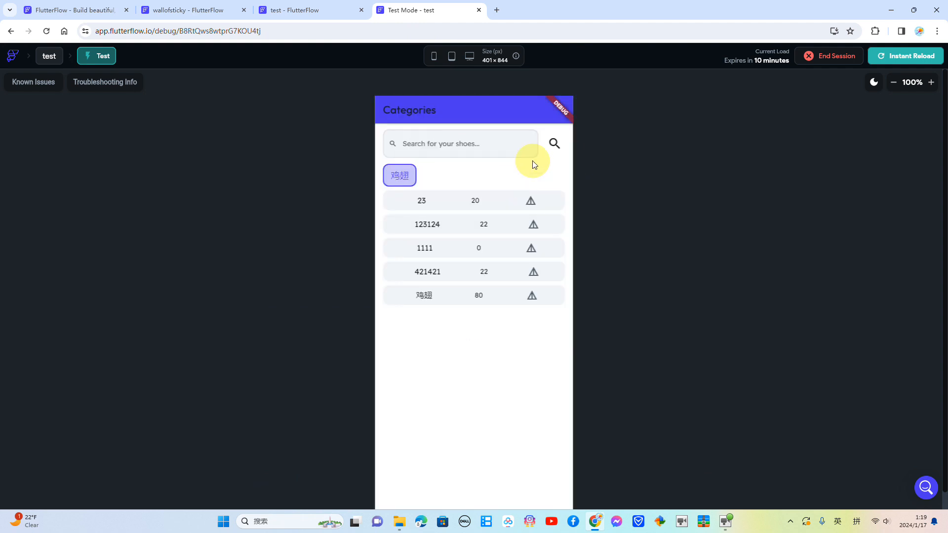
left_click(553, 143)
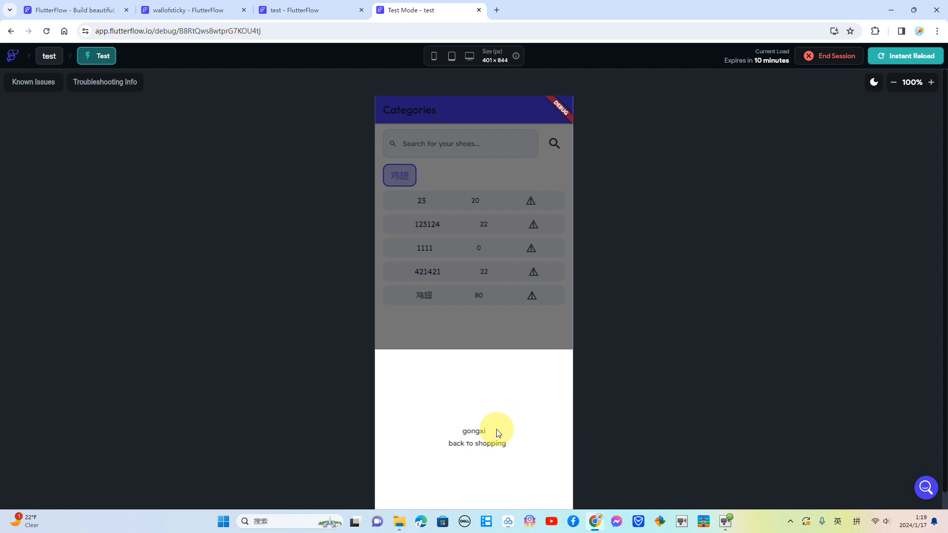
left_click(570, 306)
left_click(555, 144)
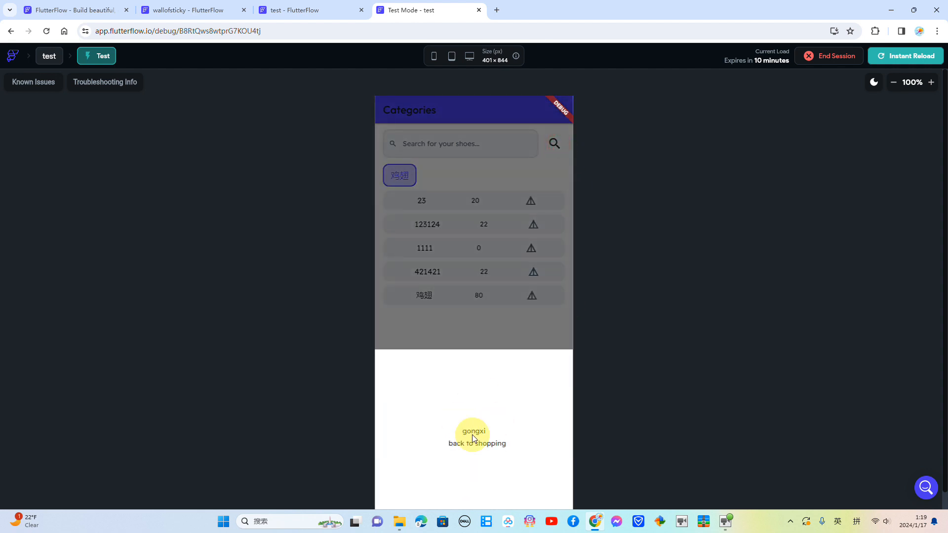
- Return to the test project, close the creation dialog and open the successful component from the component list
left_click(326, 9)
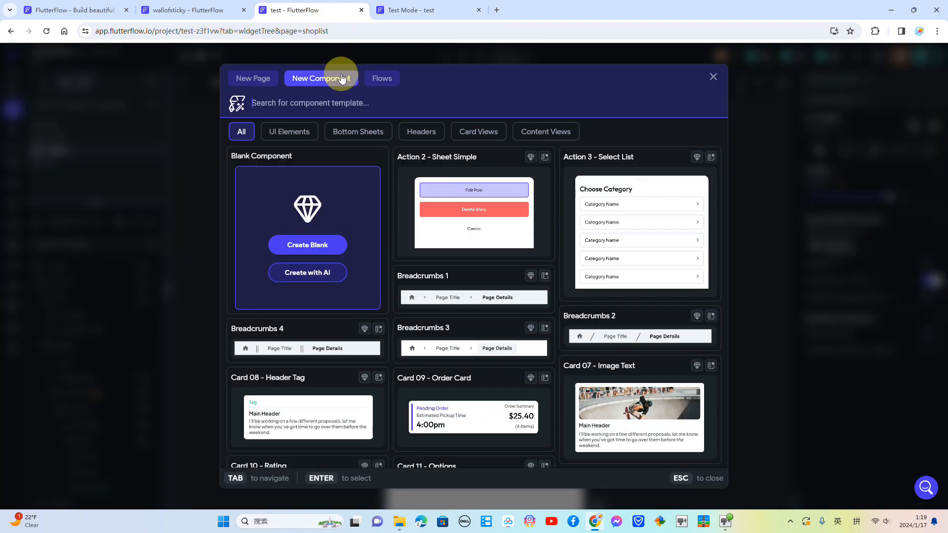
left_click(714, 78)
left_click(82, 83)
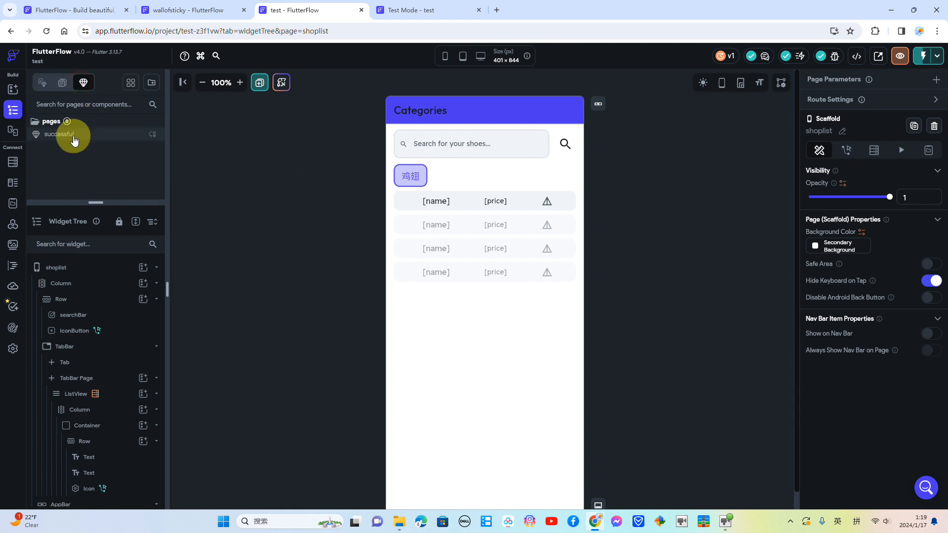
left_click(76, 142)
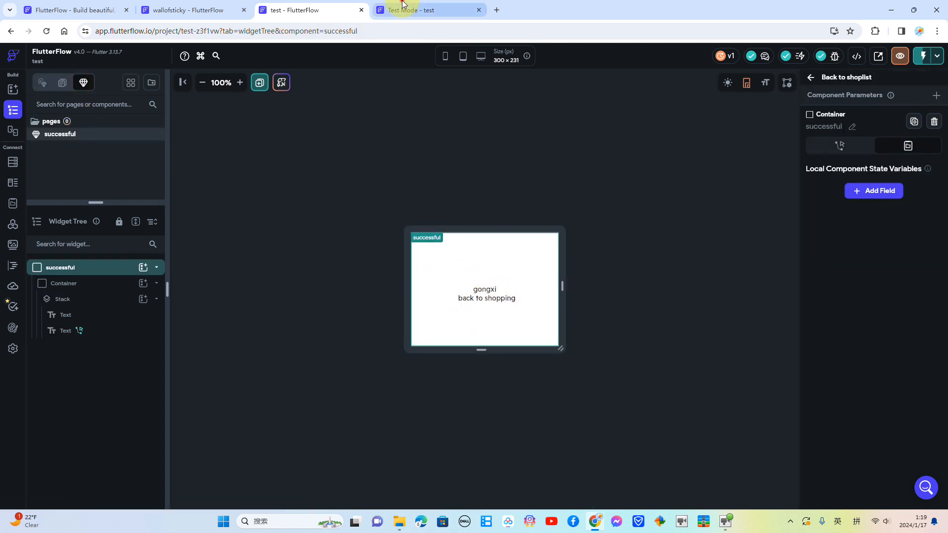
- Go back to the Test Mode session, dismiss the open bottom sheet and trigger the search icon again
left_click(419, 10)
left_click(502, 334)
left_click(553, 143)
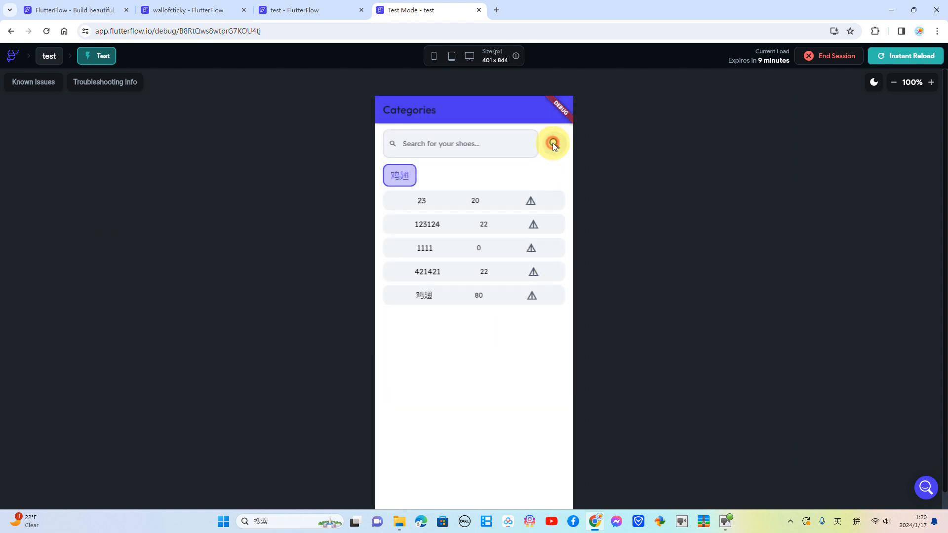
- Switch to the wallofsticky project in the builder
left_click(316, 9)
left_click(244, 8)
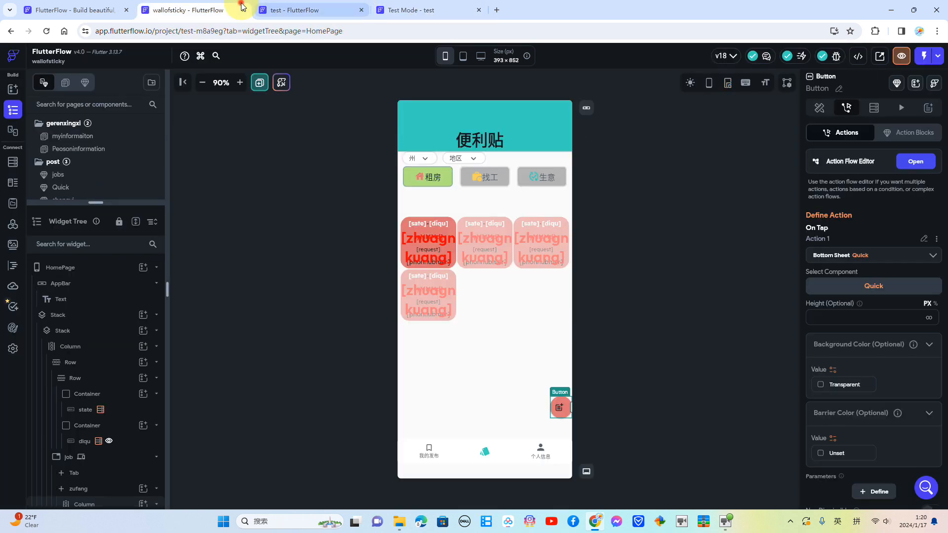
- Switch to the test project and display the widget palette beside the successful component
left_click(322, 10)
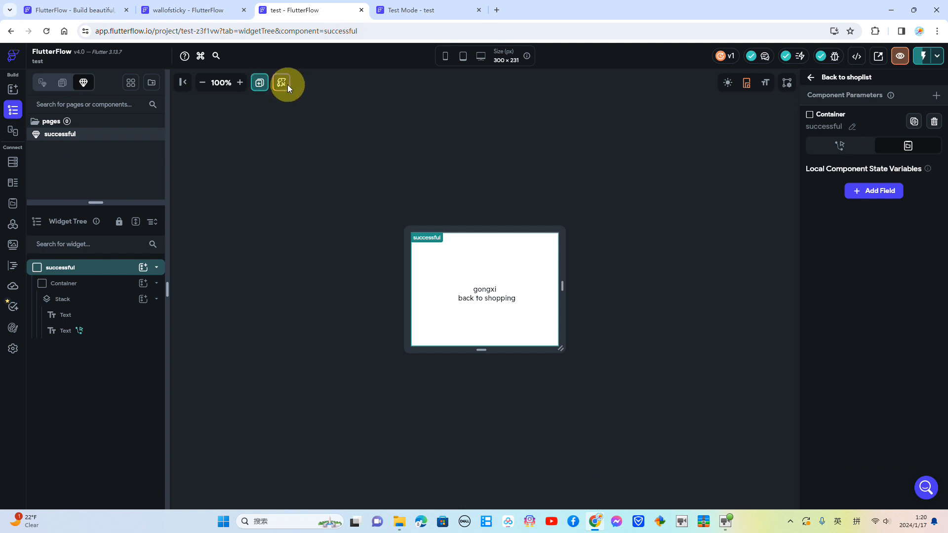
left_click(316, 117)
left_click(13, 88)
- Enter the prompt "create shop page" in the AI page generator and close it without generating
left_click(285, 84)
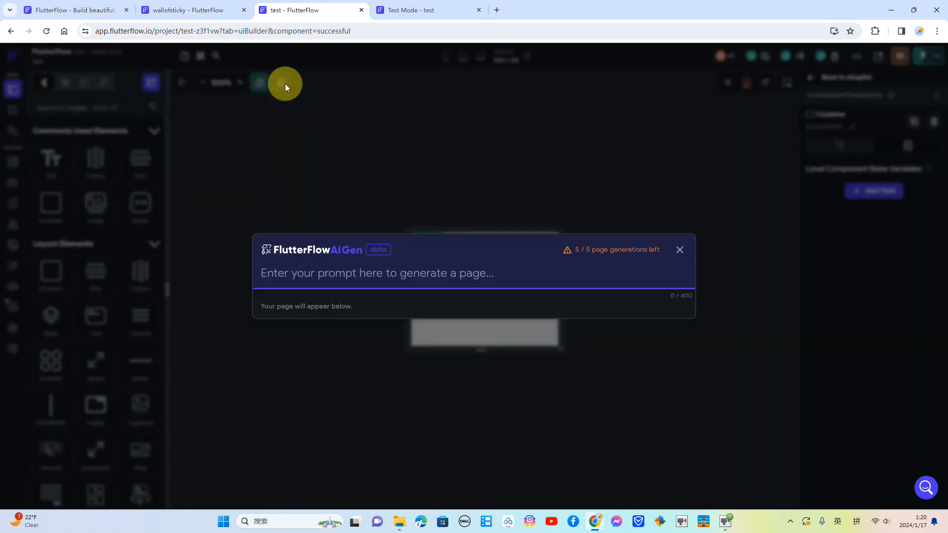
left_click(370, 280)
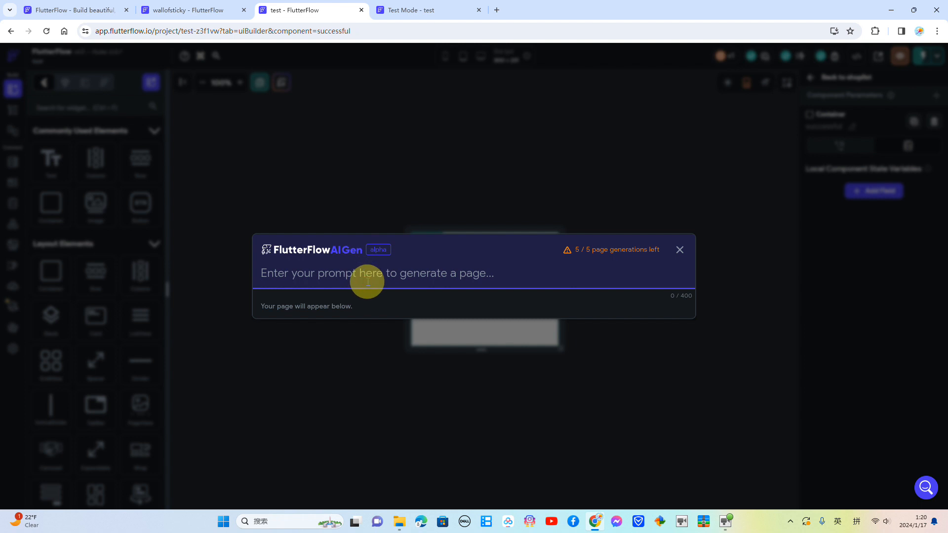
type("create shop page")
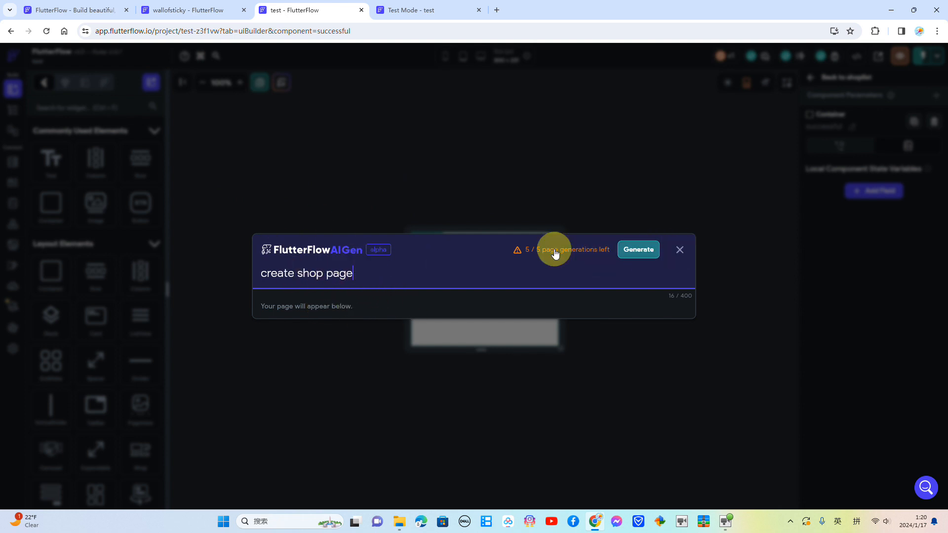
left_click(680, 251)
- Toggle the component canvas between light and dark mode, leave it dark, and hide the resize handle bars
left_click(728, 83)
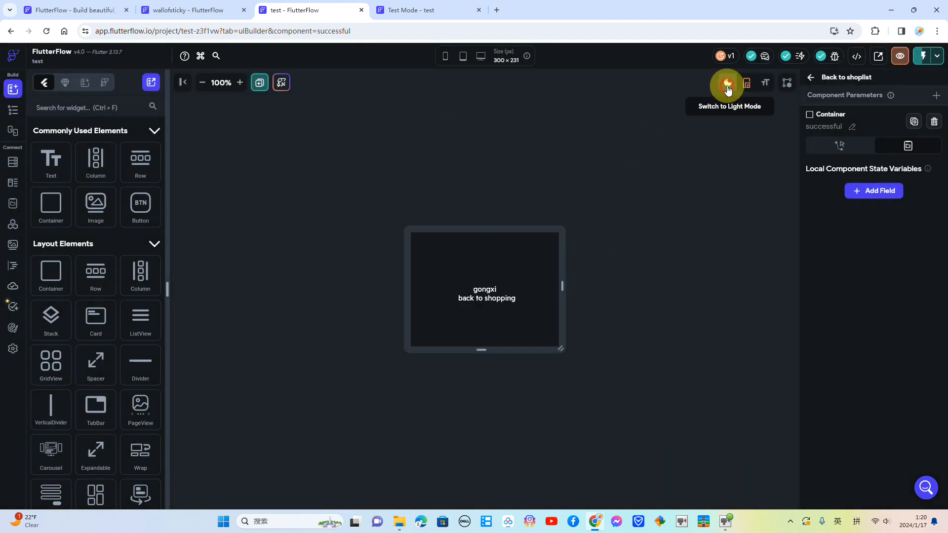
left_click(728, 88)
left_click(728, 87)
left_click(727, 88)
left_click(728, 87)
left_click(728, 87)
left_click(727, 88)
left_click(728, 88)
left_click(728, 88)
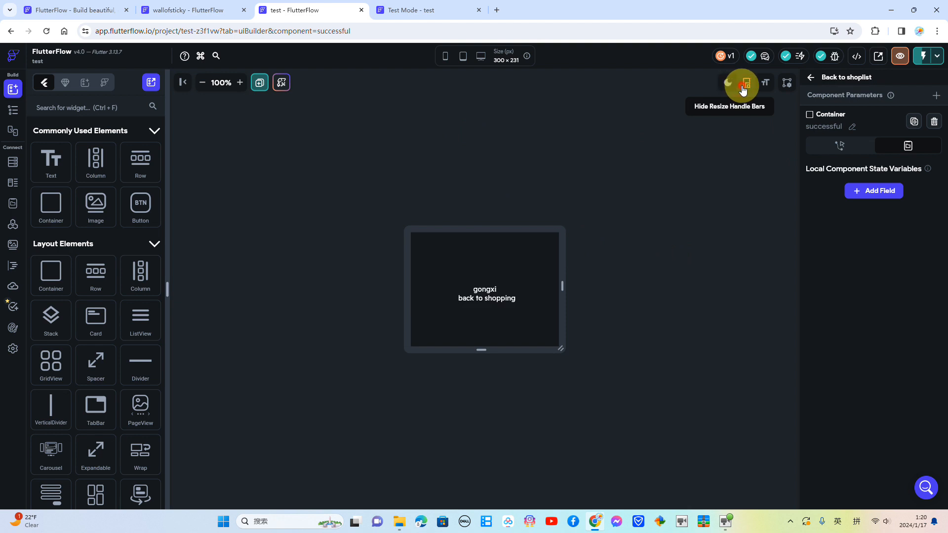
left_click(747, 83)
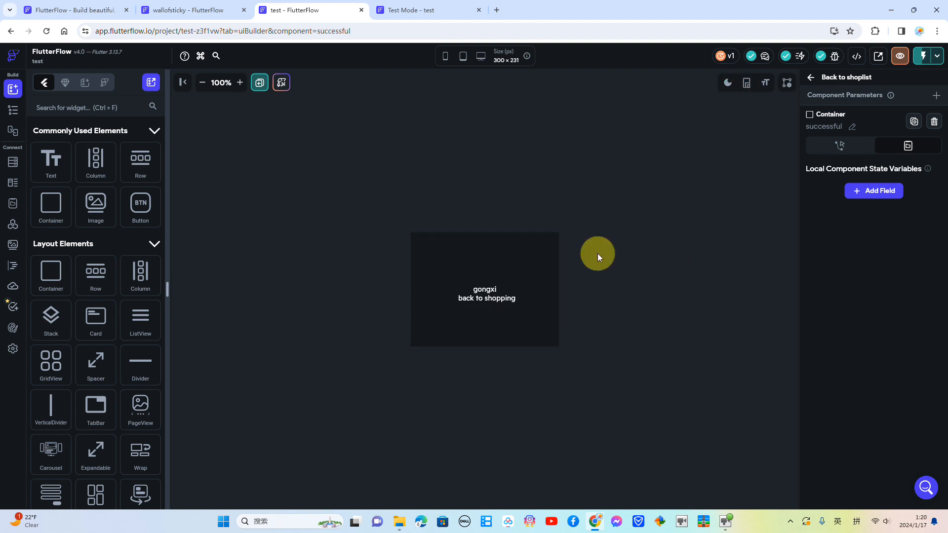
- Open the shoplist page and widen its canvas to 719 px with the resize handle bars
left_click(12, 111)
left_click(12, 92)
left_click(13, 111)
scroll(94, 142, "down", 2)
left_click(97, 151)
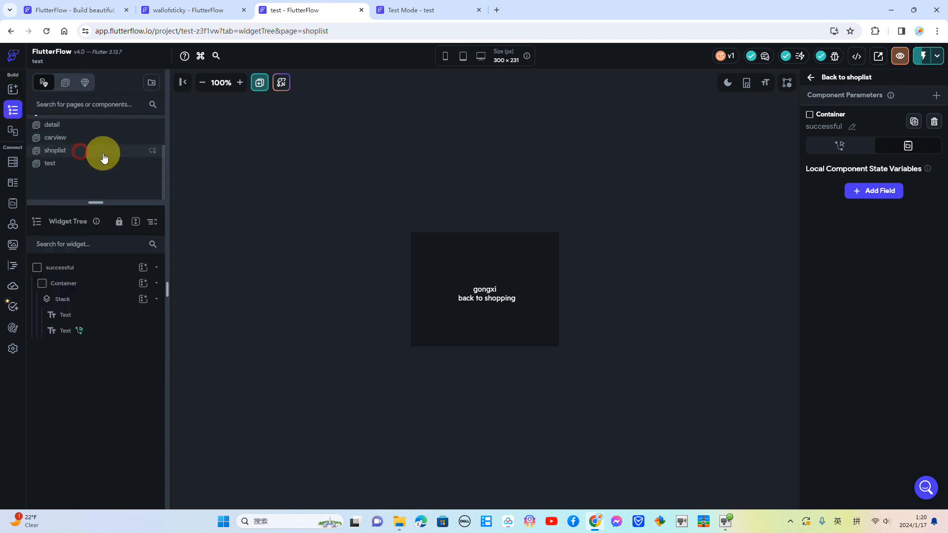
left_click(740, 89)
left_click_drag(588, 317, 667, 299)
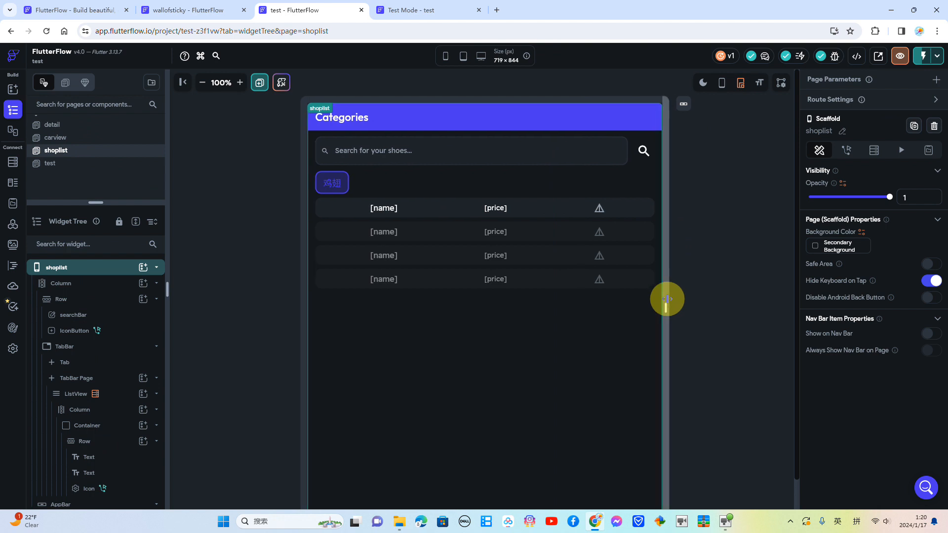
- Preview the shoplist page at the largest text scale and return the scale to Default
left_click(759, 84)
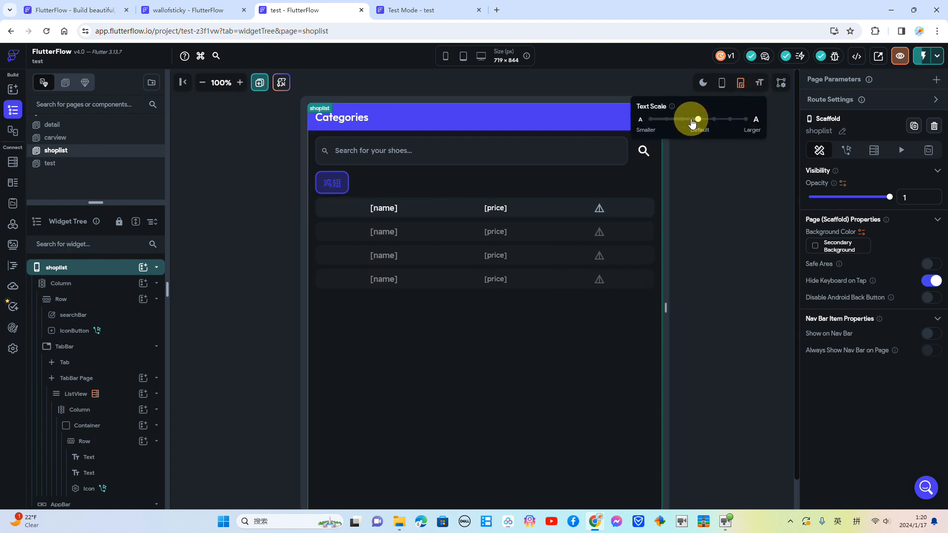
left_click_drag(689, 122, 746, 117)
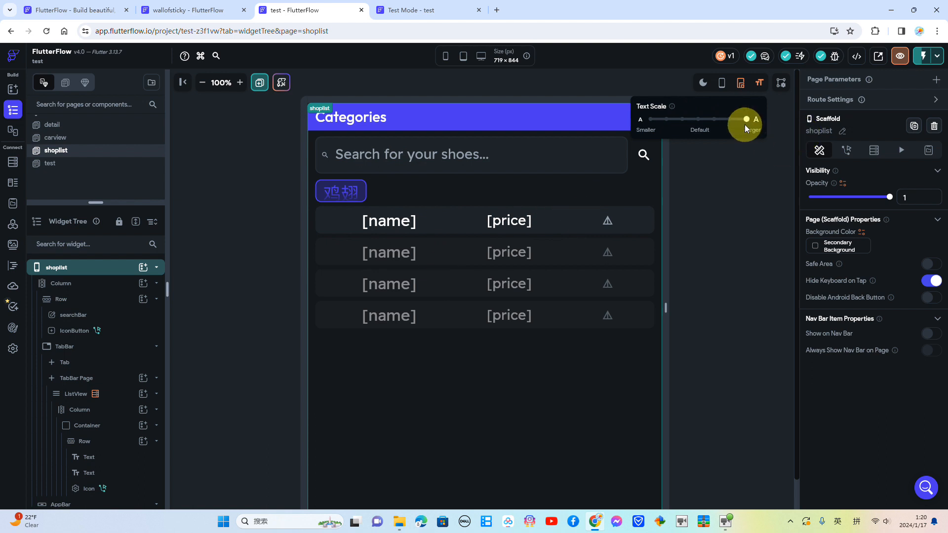
left_click_drag(747, 120, 697, 119)
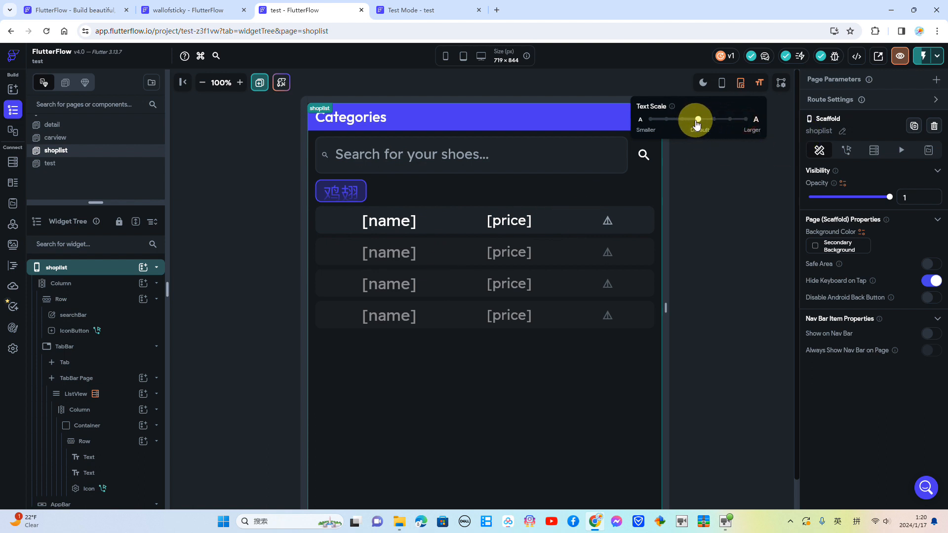
- Narrow the shoplist canvas to 293 px and set the resize snapping width to 20 px
left_click(781, 82)
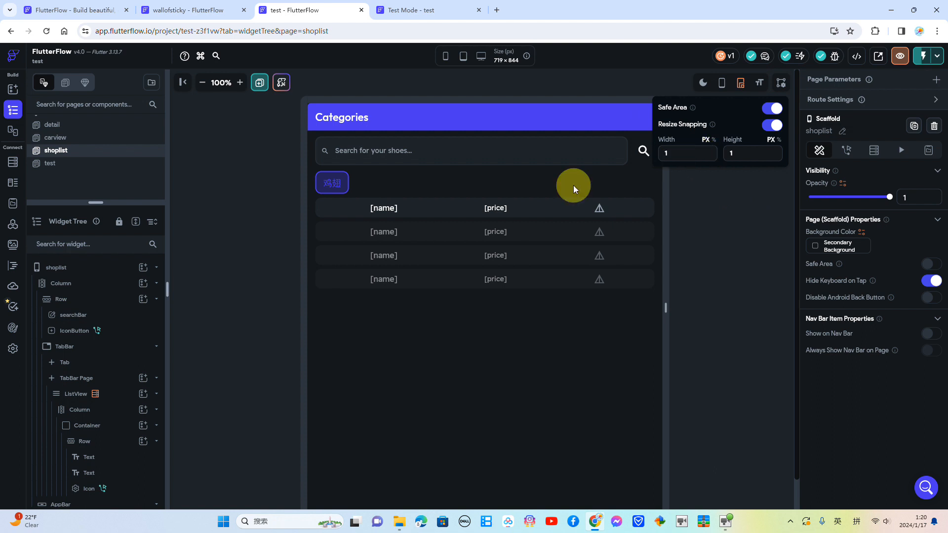
left_click_drag(661, 308, 487, 183)
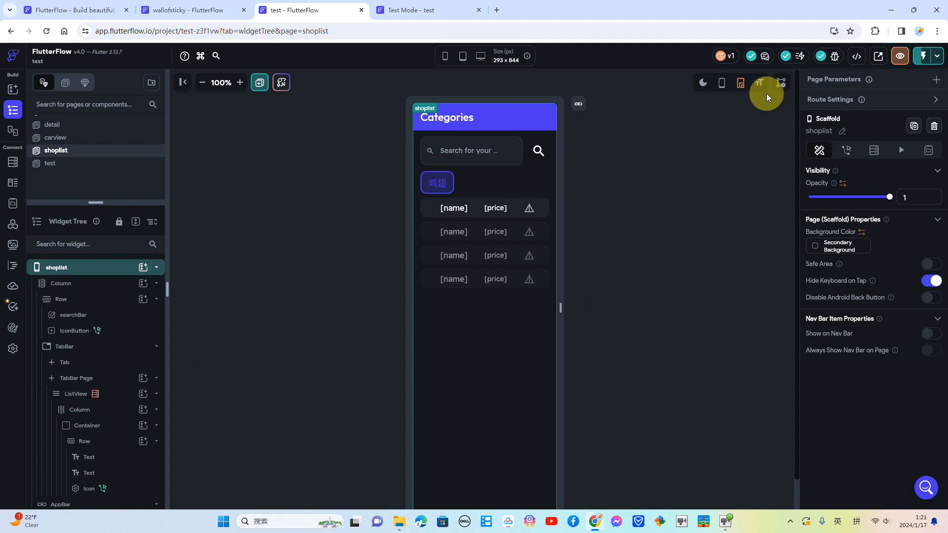
left_click(779, 87)
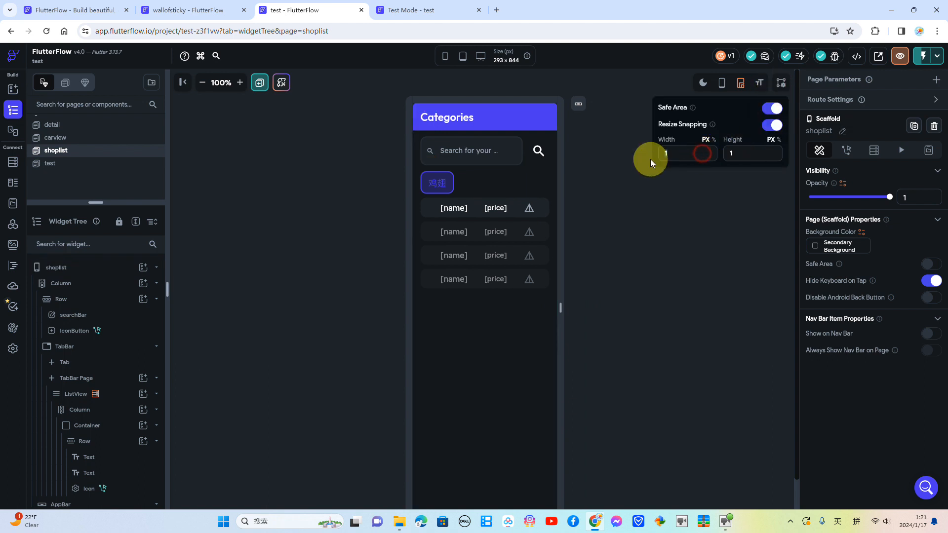
left_click_drag(663, 156, 700, 152)
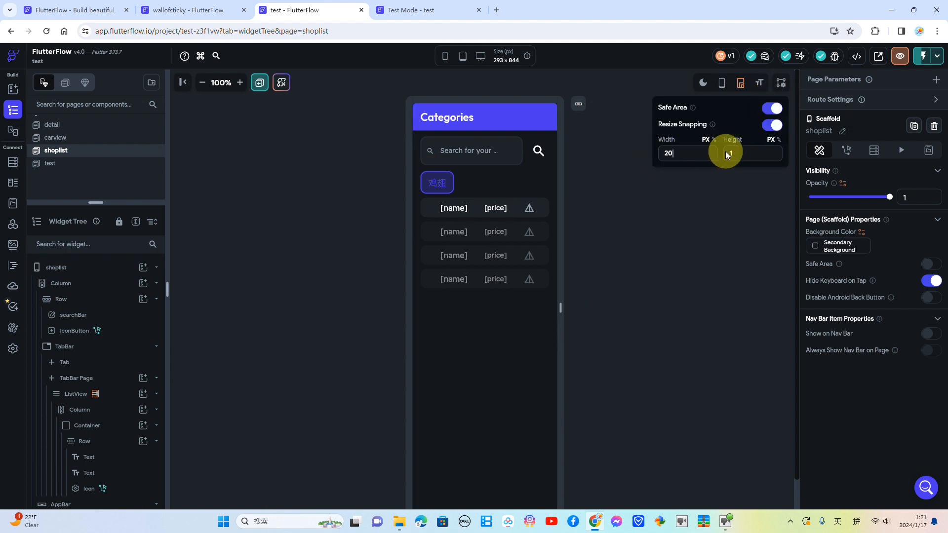
left_click(730, 222)
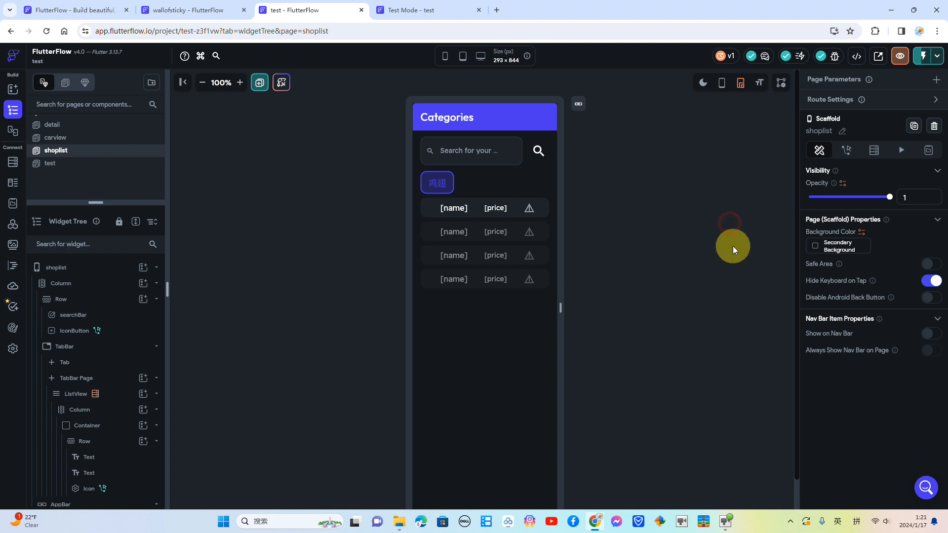
- Try to create a blank page named "test" and close the page creation dialog
scroll(59, 136, "up", 3)
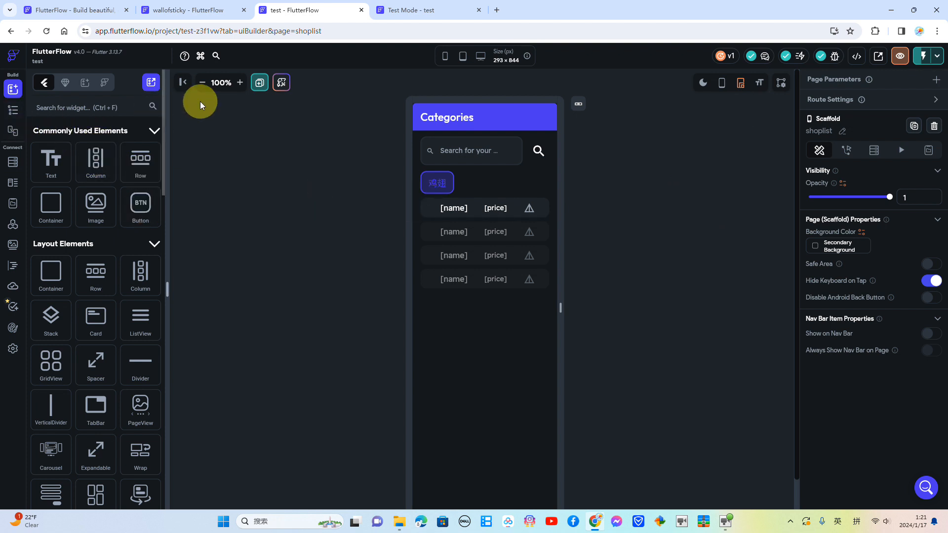
left_click(259, 82)
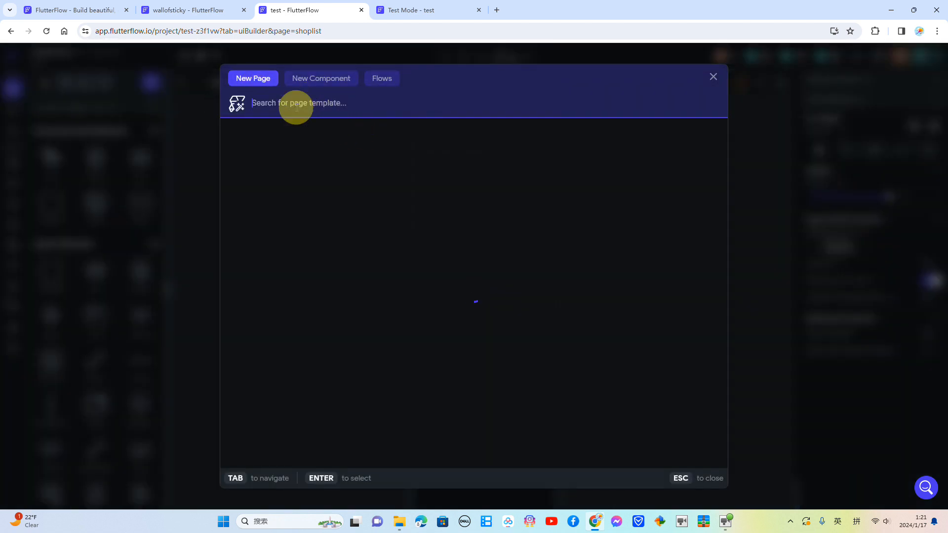
left_click(286, 287)
type("test")
left_click(550, 303)
left_click(450, 275)
left_click(500, 309)
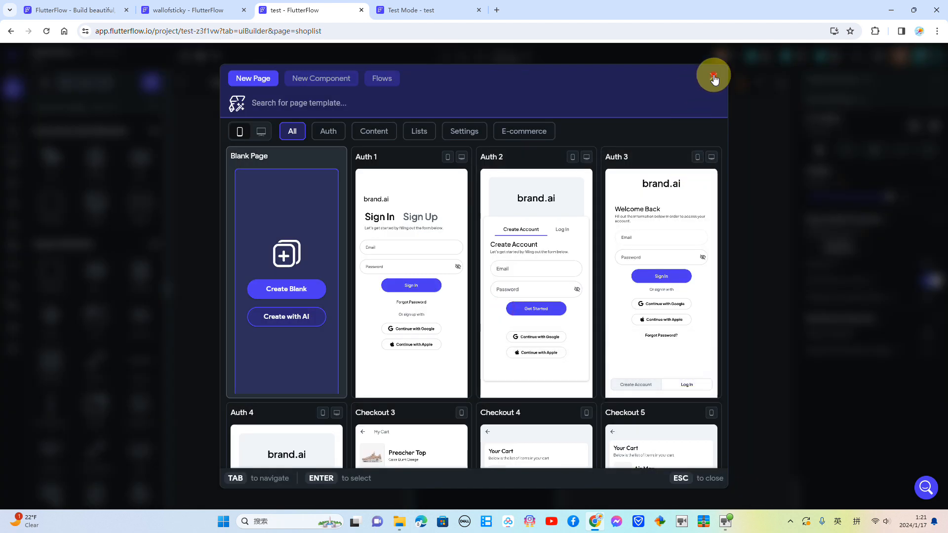
left_click(715, 78)
- Set the Logged In Page to test in the project's app details
left_click(13, 112)
left_click(62, 161)
left_click(14, 347)
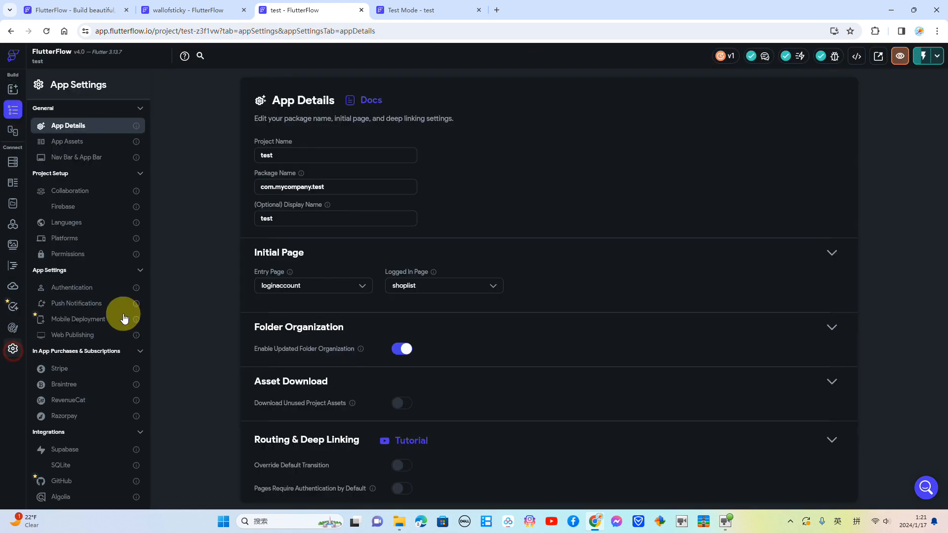
left_click(430, 282)
left_click(422, 358)
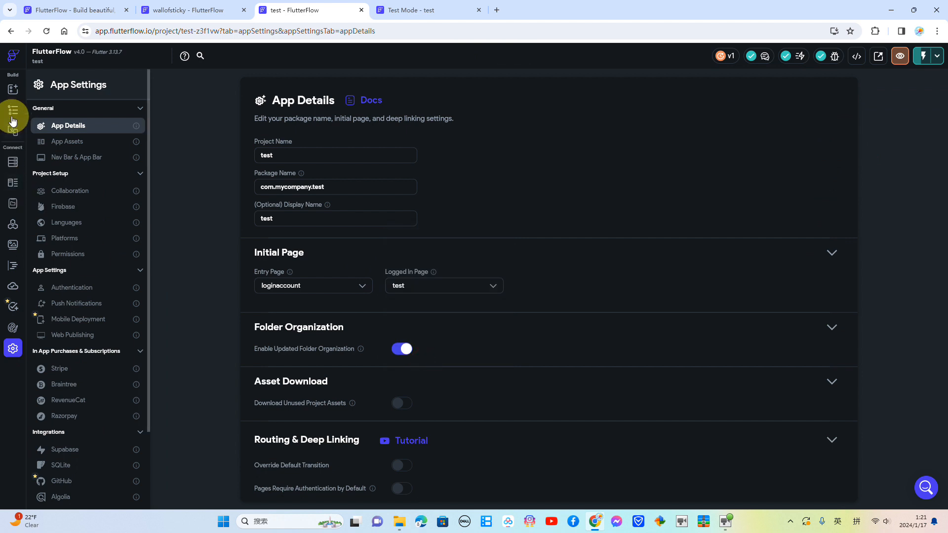
- Open the test page from the page list and select its scaffold
left_click(13, 110)
scroll(62, 188, "down", 2)
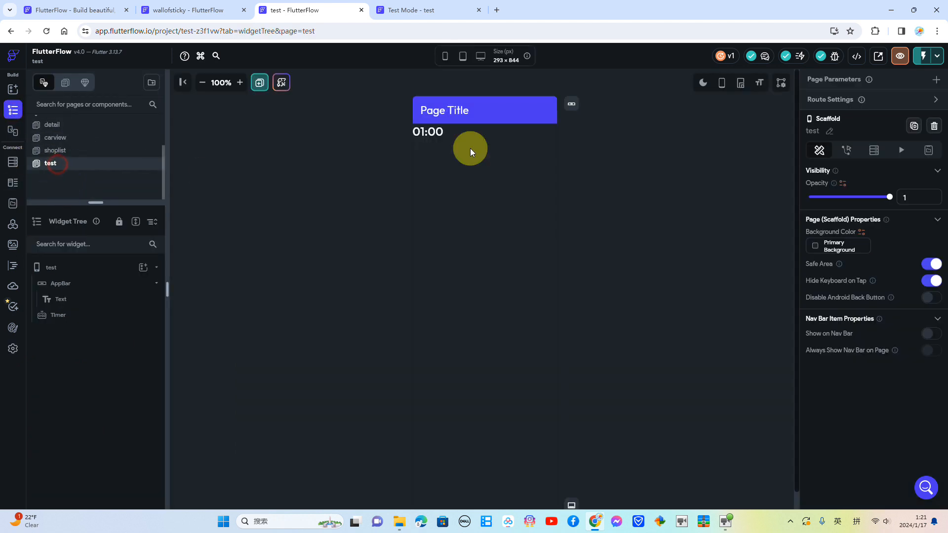
left_click(495, 133)
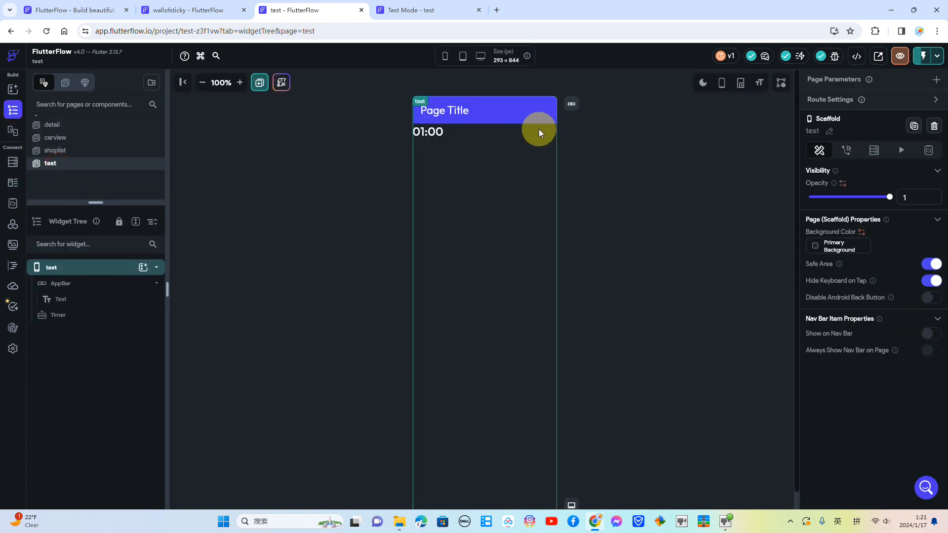
- Switch the test page canvas to light mode and widen it to 485 px using the resize handle bars
left_click(704, 82)
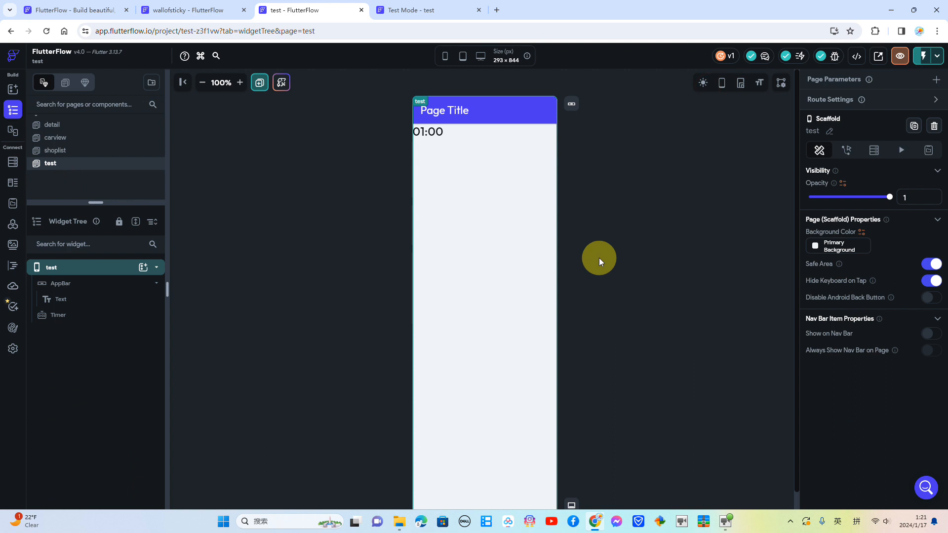
left_click(737, 83)
left_click_drag(560, 302, 607, 298)
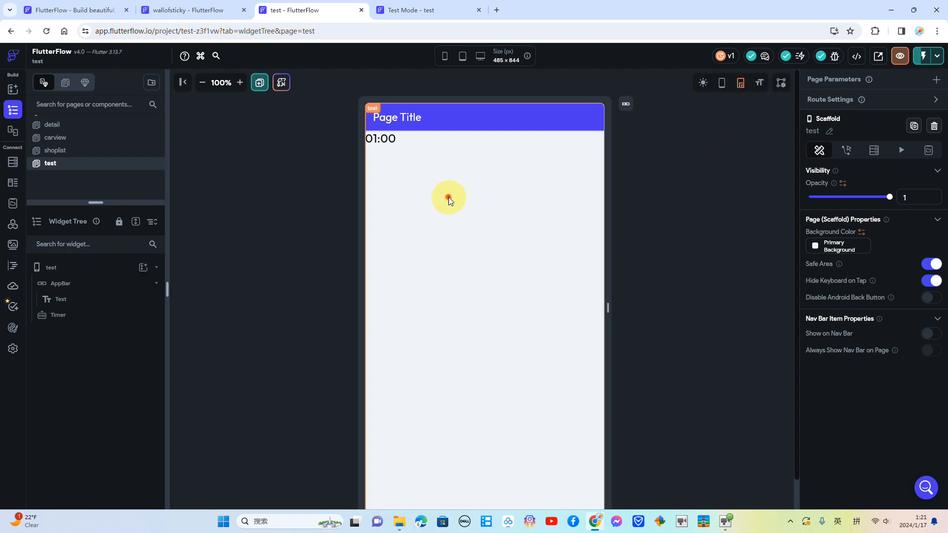
- Delete the Timer widget from the test page
left_click(383, 144)
right_click(387, 140)
left_click(516, 150)
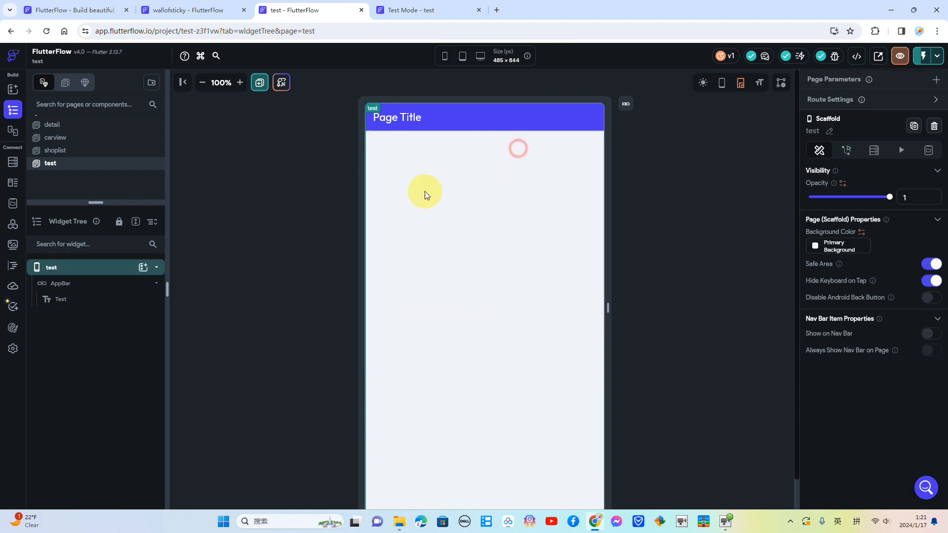
- Add a Text widget to the body of the test page and set its text to "dsfdsgdsgsa"
left_click(13, 89)
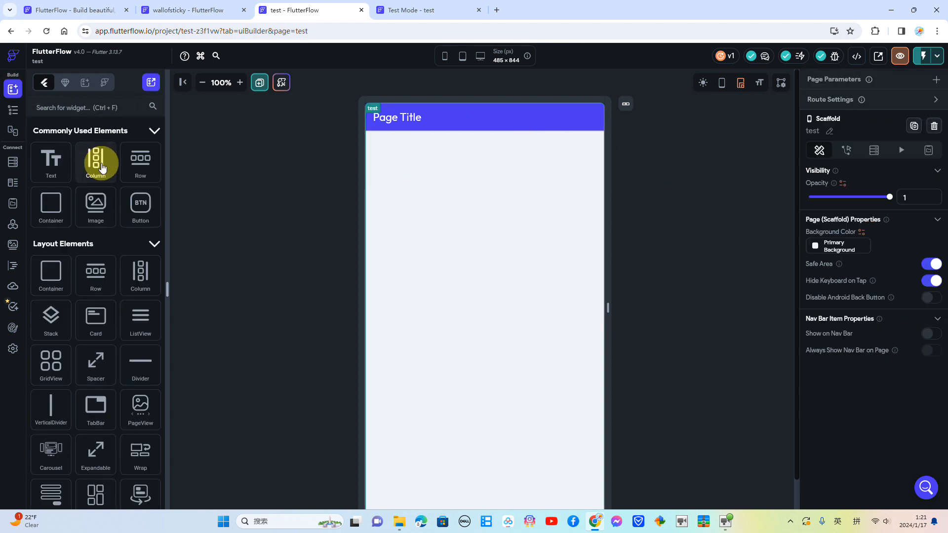
left_click_drag(48, 158, 485, 180)
triple_click(820, 182)
type("dsfdsgdsgsa")
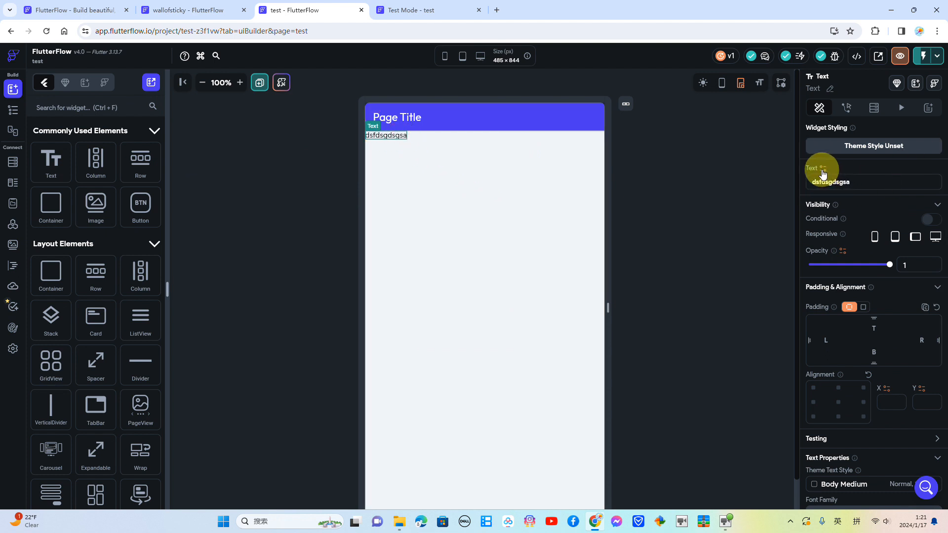
- Examine the variable sources available for the Text widget's value and close the list without choosing one
left_click(823, 169)
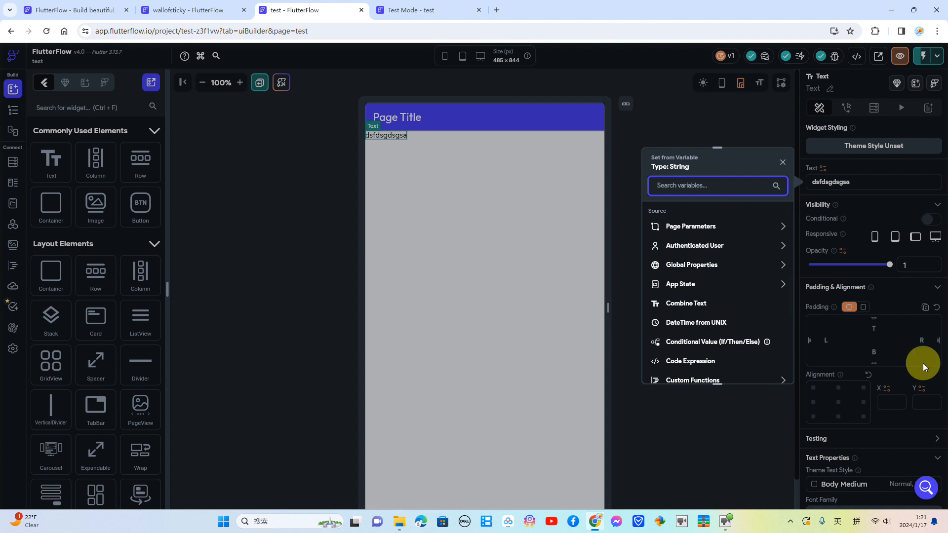
scroll(689, 281, "down", 2)
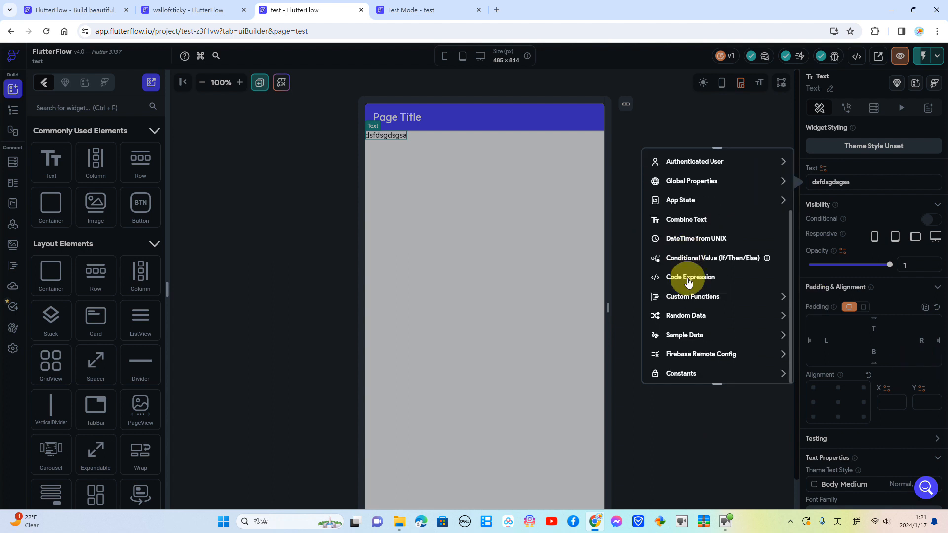
scroll(741, 185, "up", 2)
left_click(698, 118)
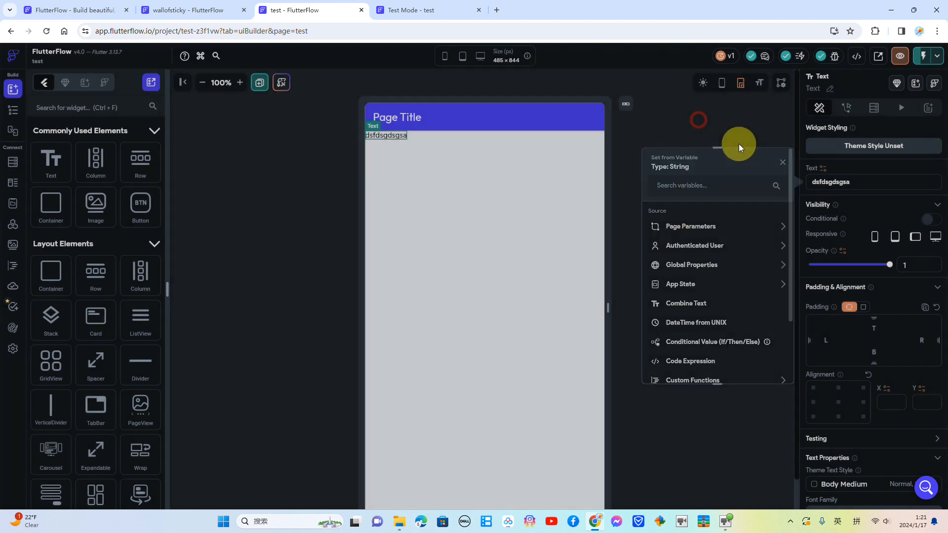
- Clear the Text widget's text value and select the page scaffold
left_click(833, 182)
key("ctrl+a")
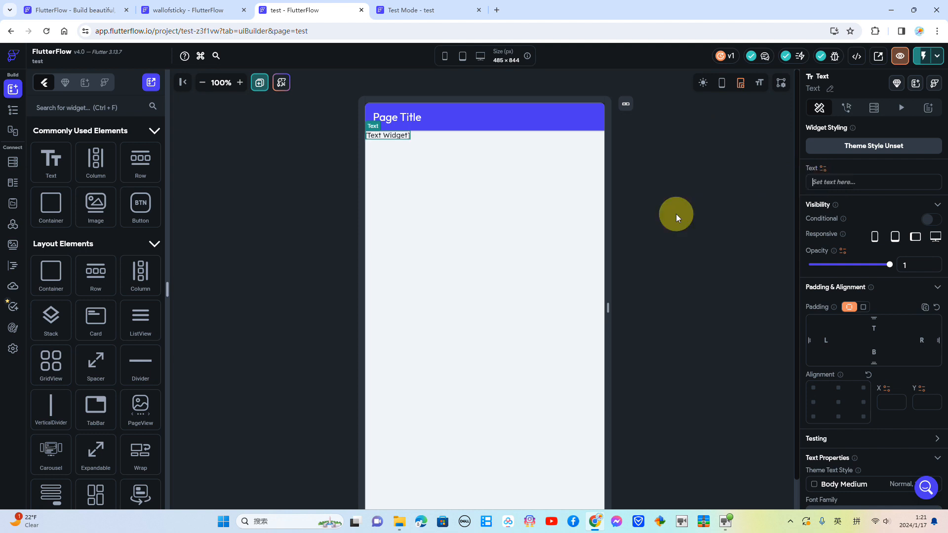
key("BackSpace")
left_click(573, 197)
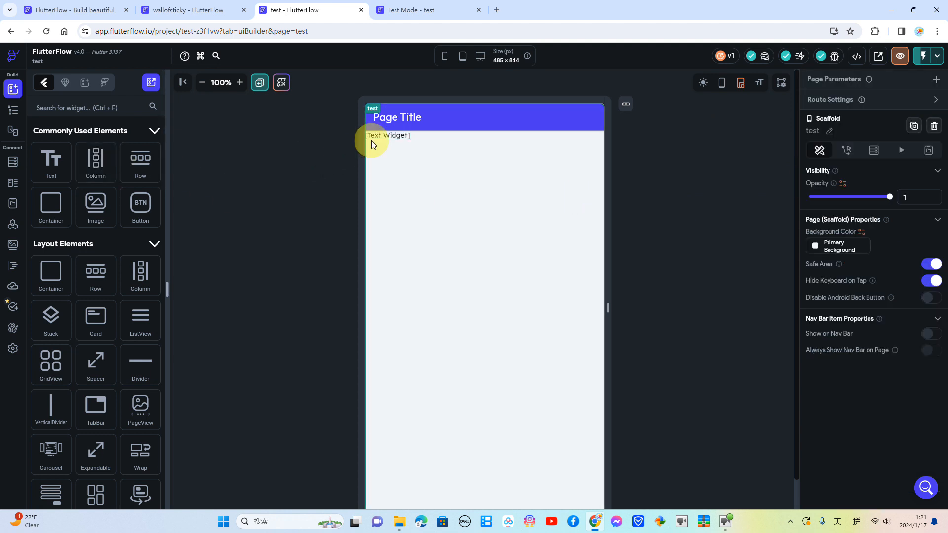
- Try to delete the Text widget from the test page through its canvas options
right_click(387, 136)
left_click(437, 150)
right_click(393, 140)
left_click(519, 157)
right_click(409, 134)
left_click(401, 137)
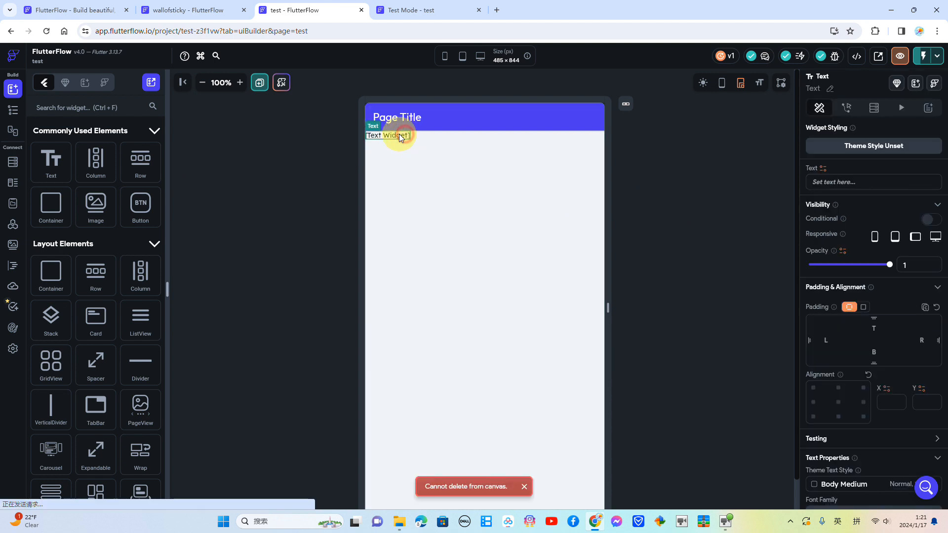
- Delete the Text widget from the body of the test page
right_click(401, 137)
left_click(522, 153)
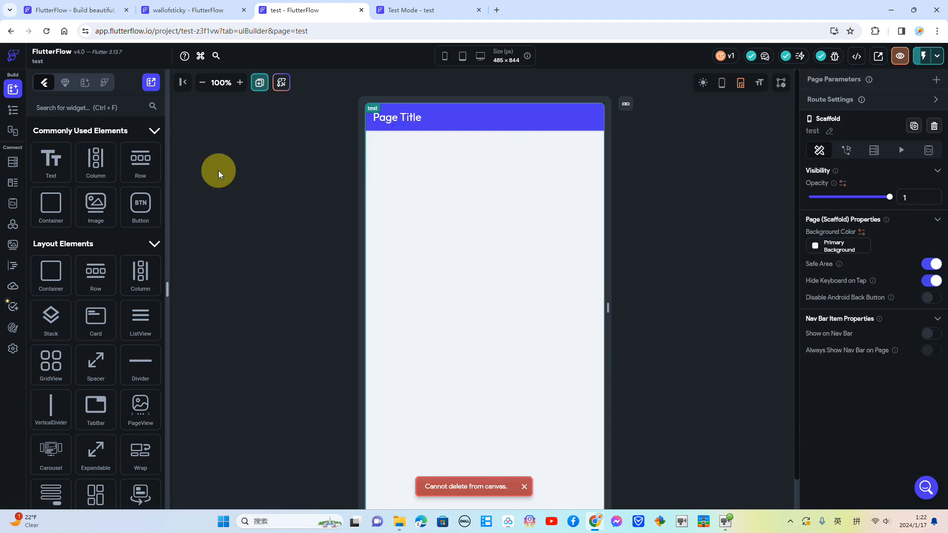
- Add a Column to the test page body, place another Column in it, and add three Text widgets stacked vertically
left_click_drag(95, 159, 381, 170)
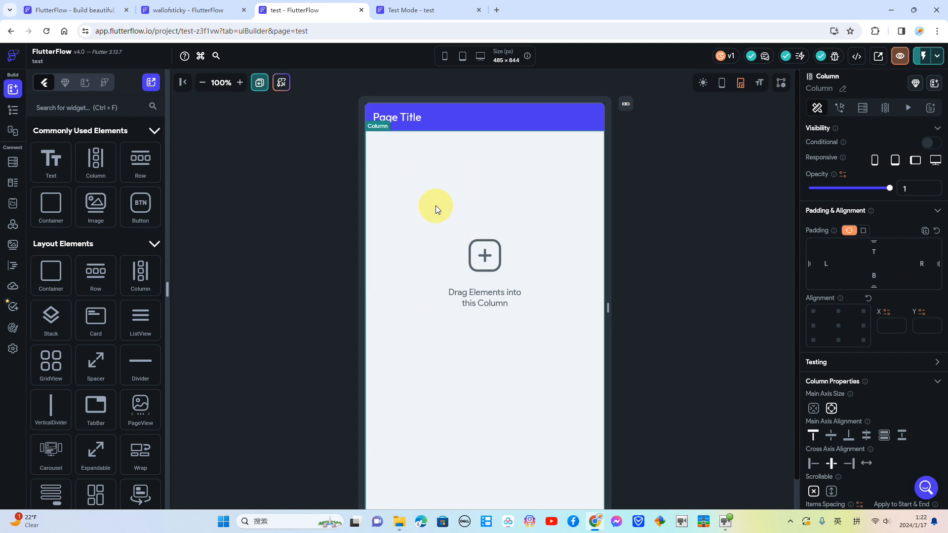
left_click_drag(95, 168, 387, 145)
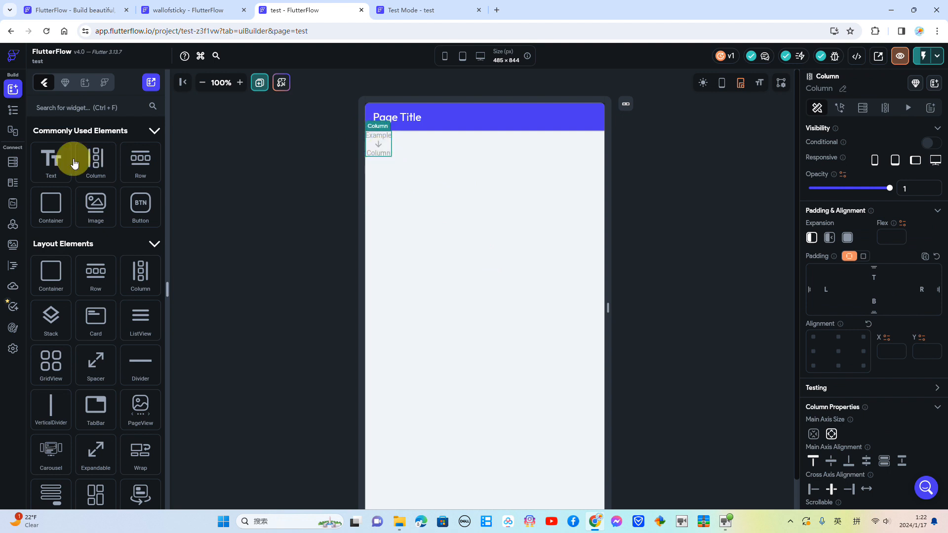
left_click_drag(53, 159, 383, 142)
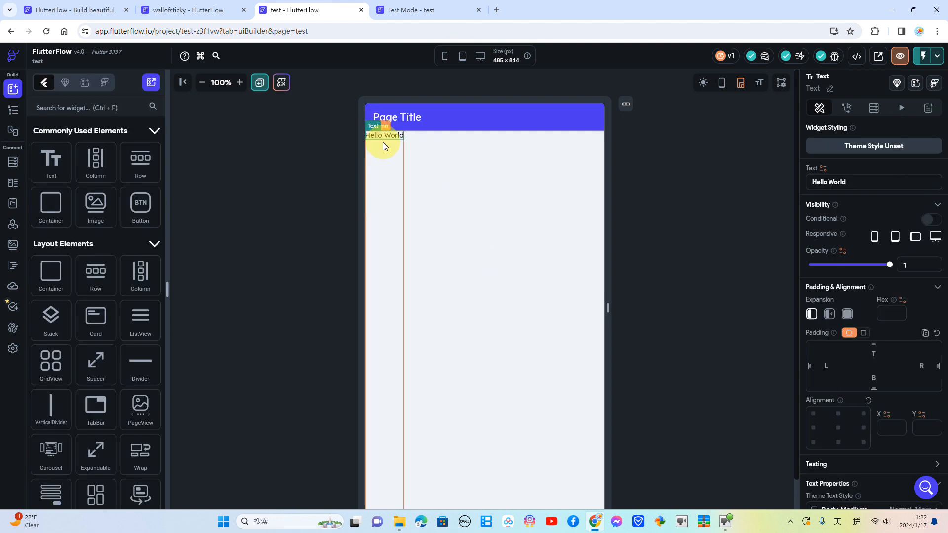
left_click_drag(68, 159, 389, 147)
left_click_drag(48, 176, 380, 156)
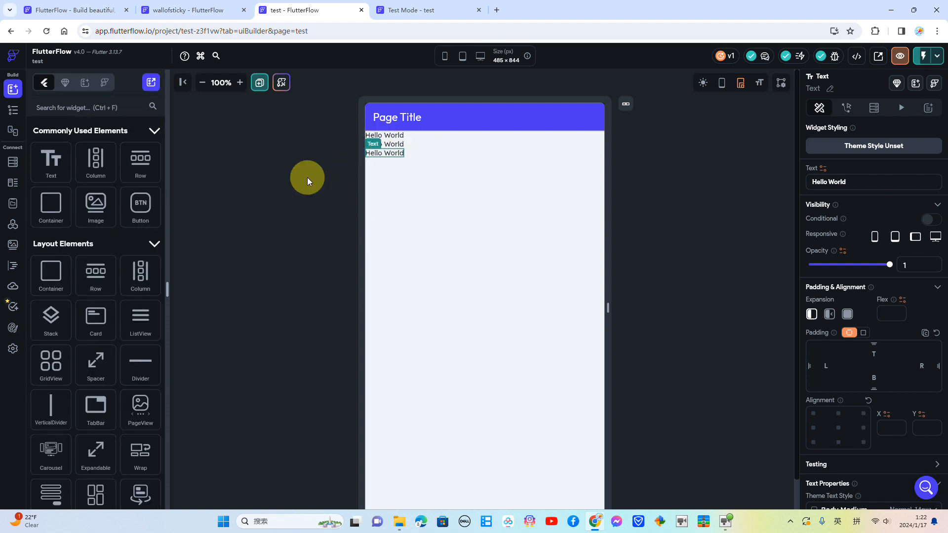
- Delete the Column holding the three Text widgets from the test page
left_click(390, 189)
right_click(390, 188)
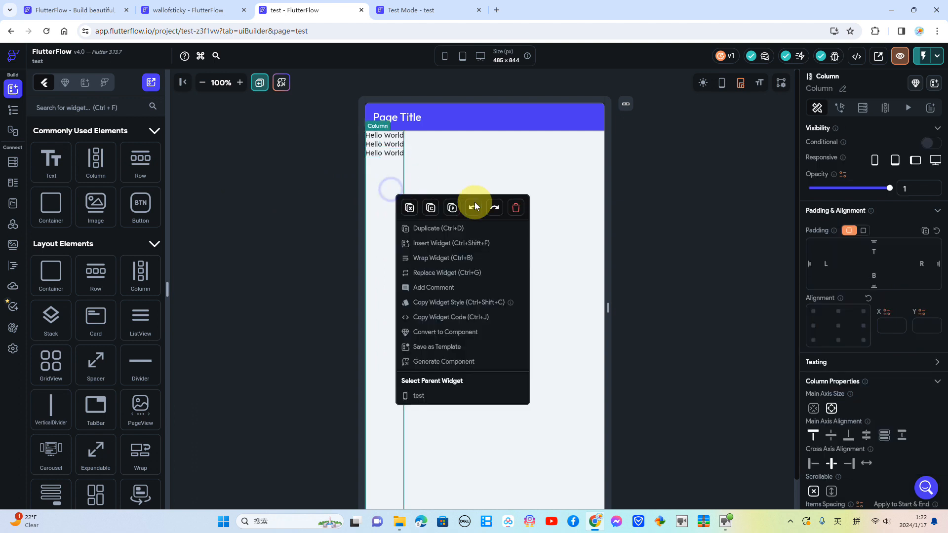
left_click(513, 206)
- Add a Row to the test page body and place three Text widgets side by side inside it
left_click_drag(140, 159, 379, 144)
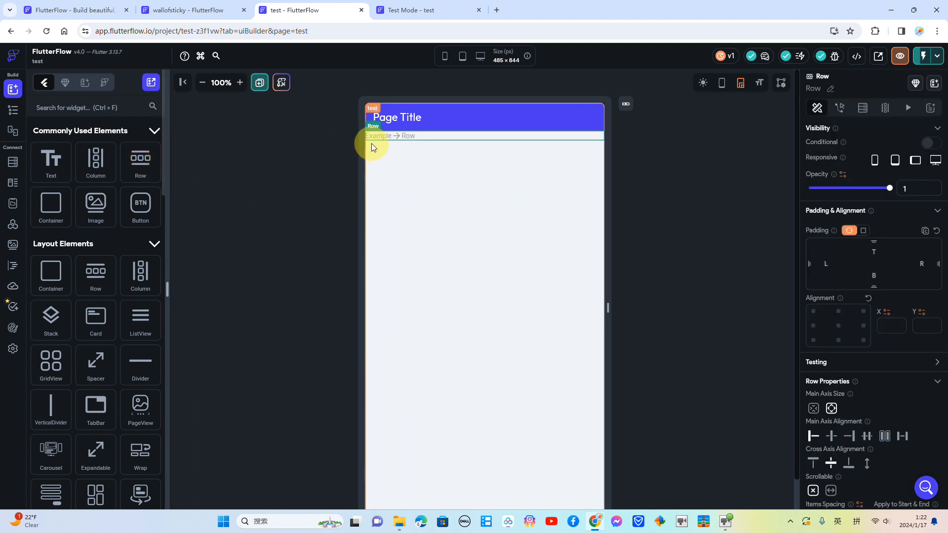
left_click_drag(49, 157, 375, 135)
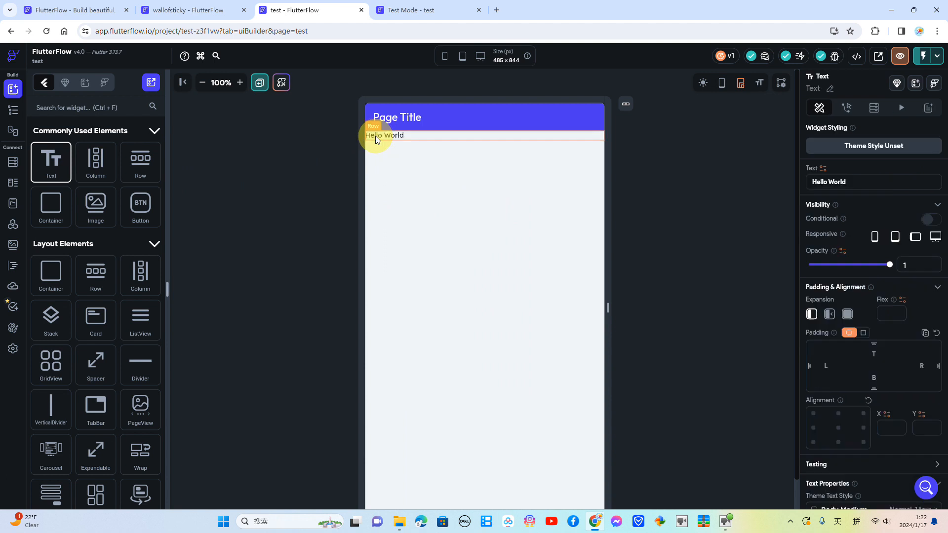
left_click_drag(50, 158, 413, 138)
left_click_drag(69, 155, 449, 138)
- Try the Row's main axis alignment as center, space evenly and space around, ending with space between
left_click(486, 137)
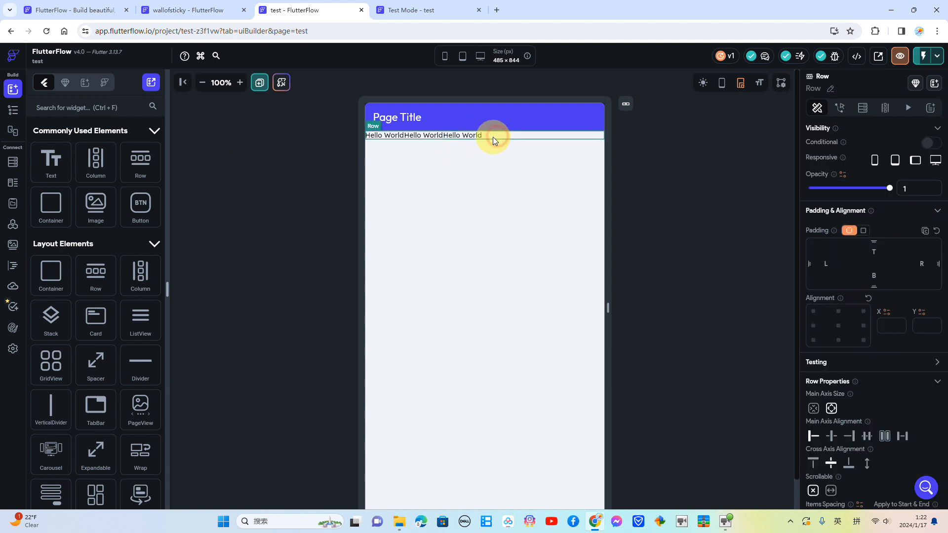
scroll(876, 388, "down", 2)
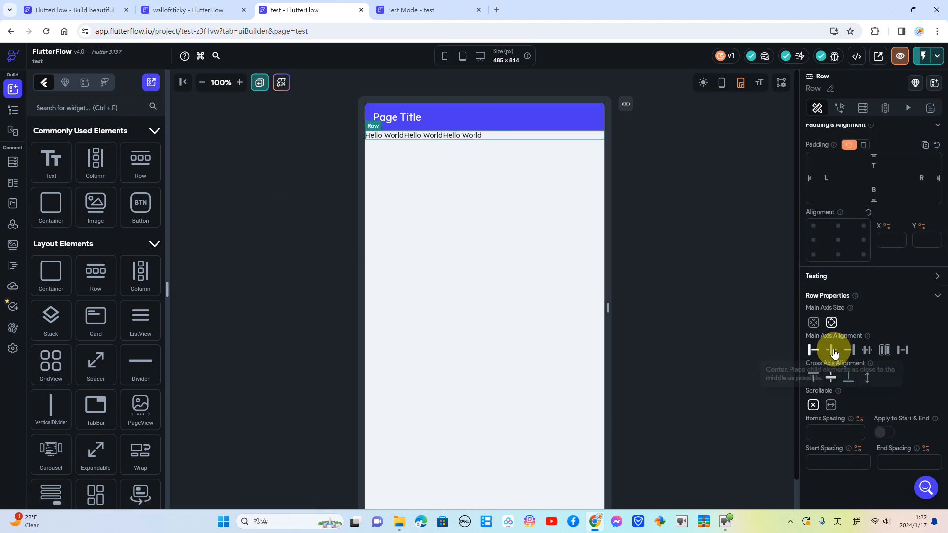
left_click(832, 351)
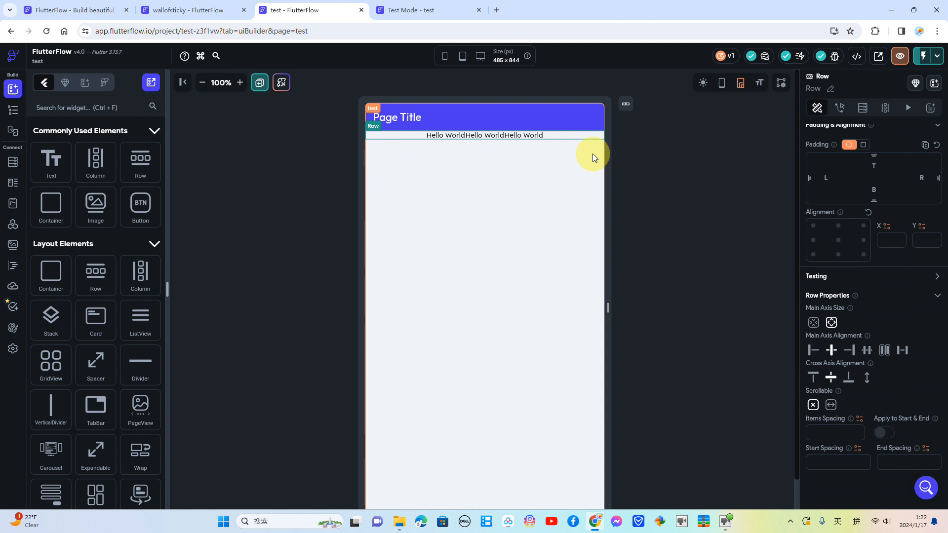
left_click(865, 351)
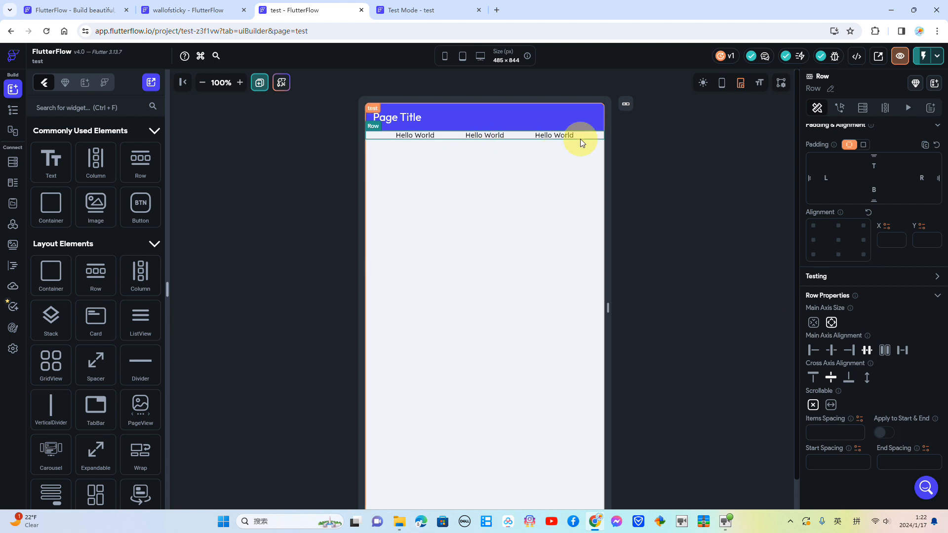
left_click(884, 350)
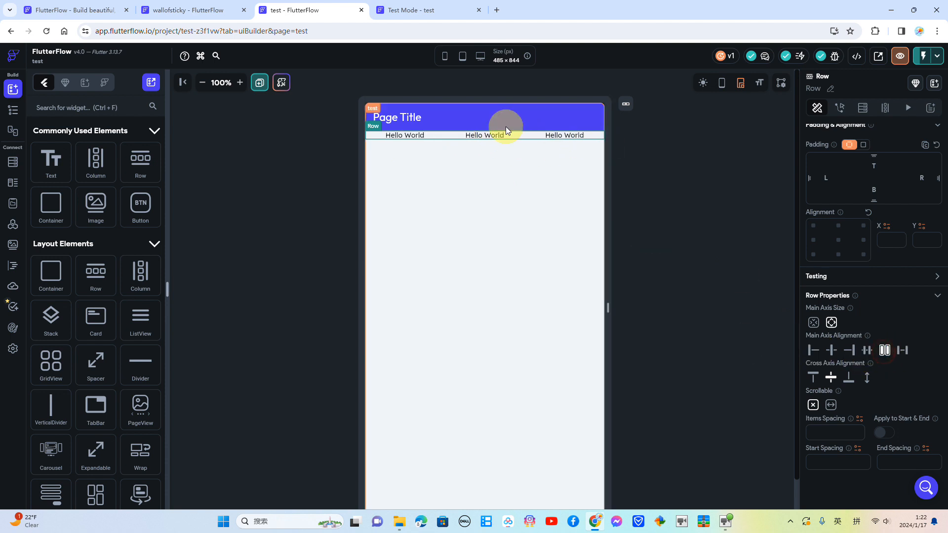
left_click(902, 350)
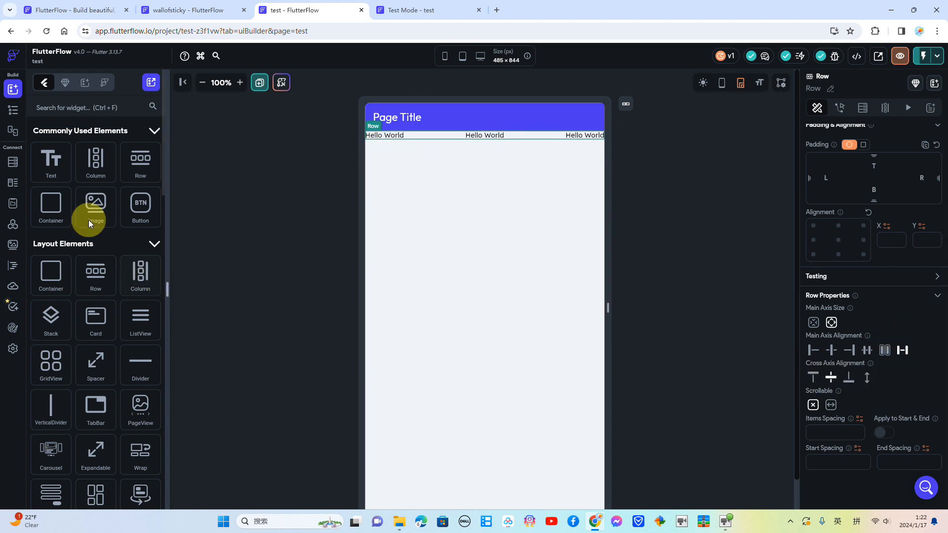
- Delete the Row and add a Container to the test page body, widening it to about 138 px
right_click(414, 138)
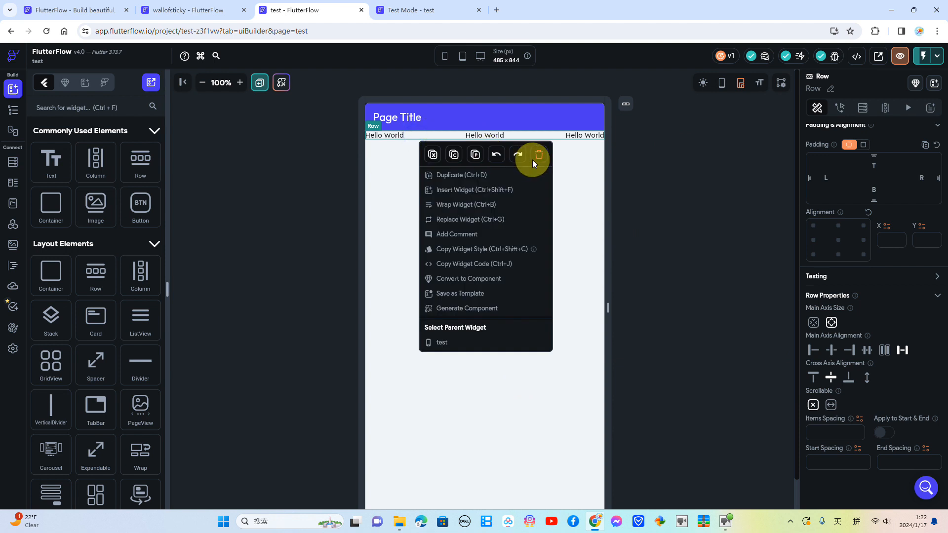
left_click(533, 159)
left_click_drag(49, 206, 452, 163)
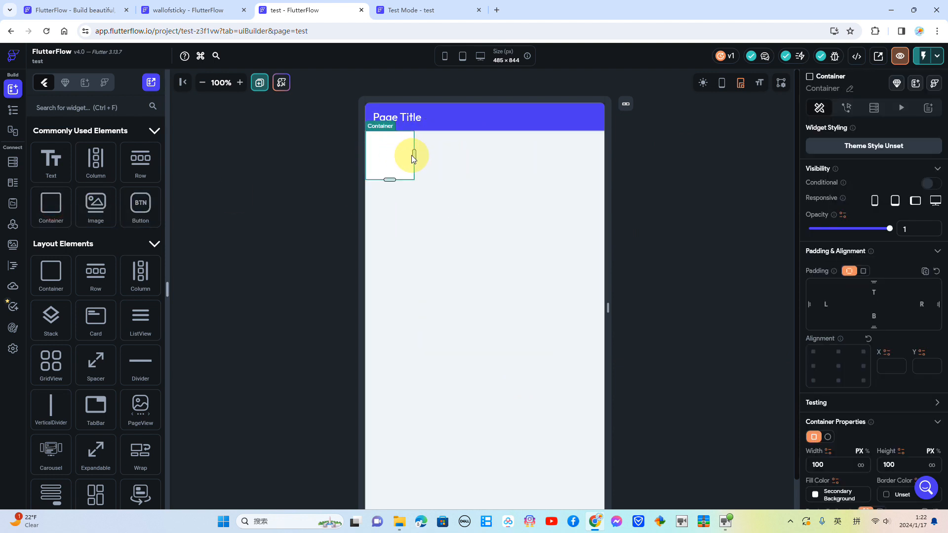
left_click(419, 155)
left_click(414, 155)
left_click_drag(413, 155, 433, 155)
left_click(412, 159)
- Place a Row inside the Container and add three Text widgets to that Row
left_click_drag(138, 156, 376, 153)
left_click_drag(47, 158, 380, 152)
left_click_drag(52, 157, 410, 151)
left_click_drag(49, 159, 432, 157)
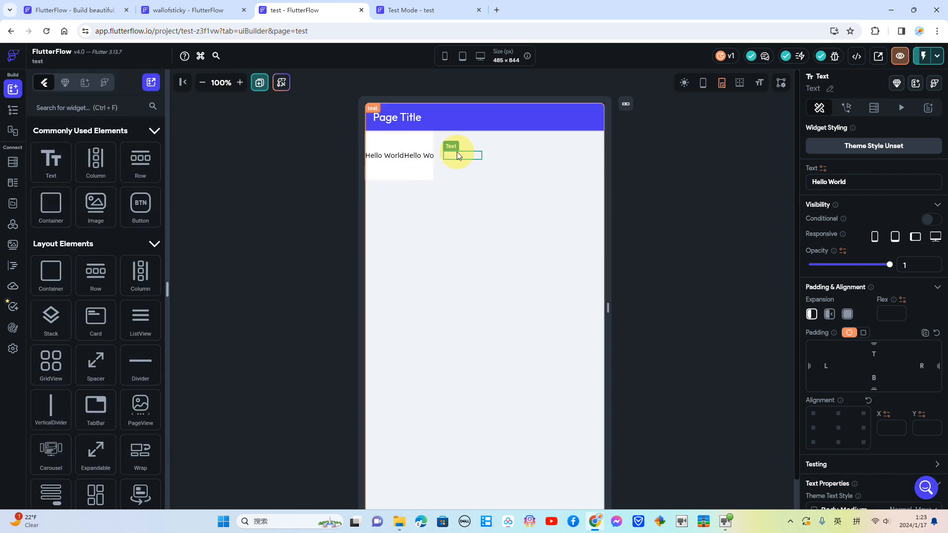
- Check how the Text widgets fit in the Container and make the nested Row scrollable
left_click(449, 156)
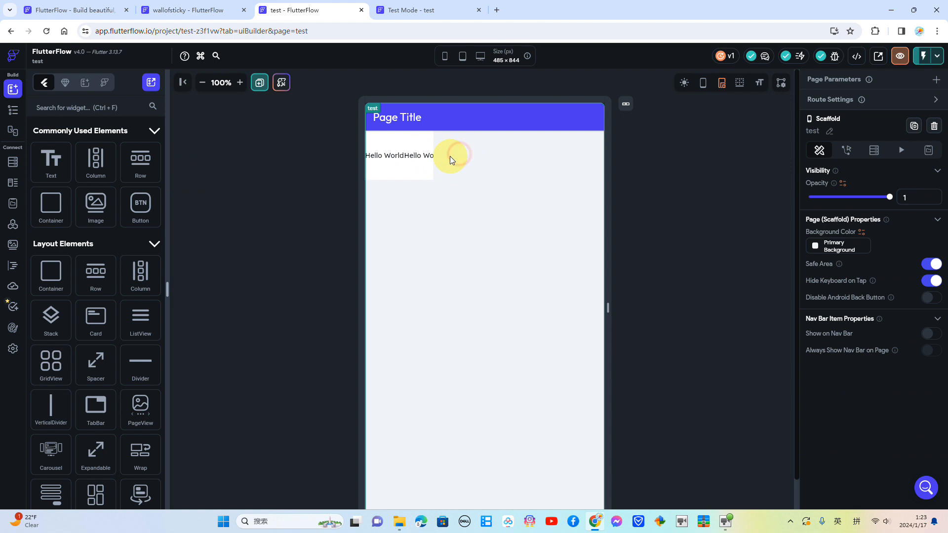
left_click(398, 172)
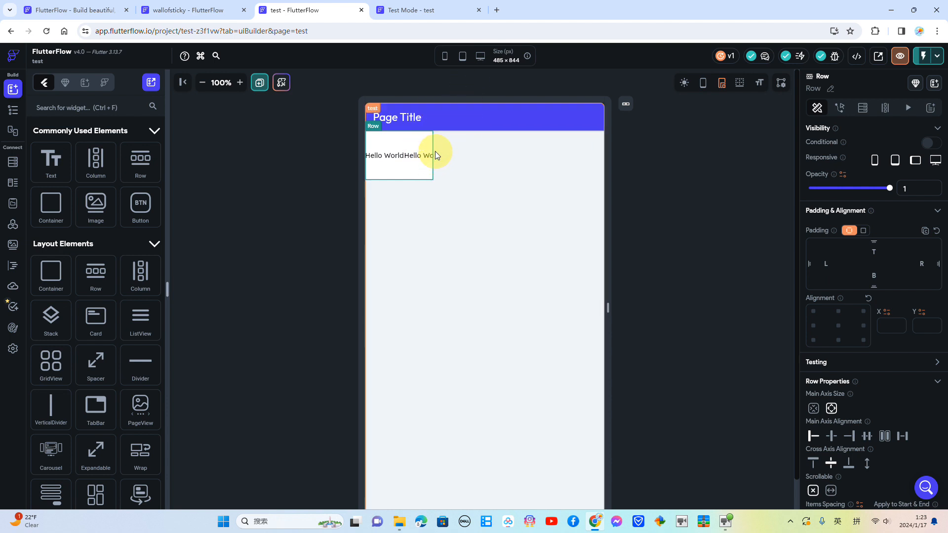
left_click(395, 156)
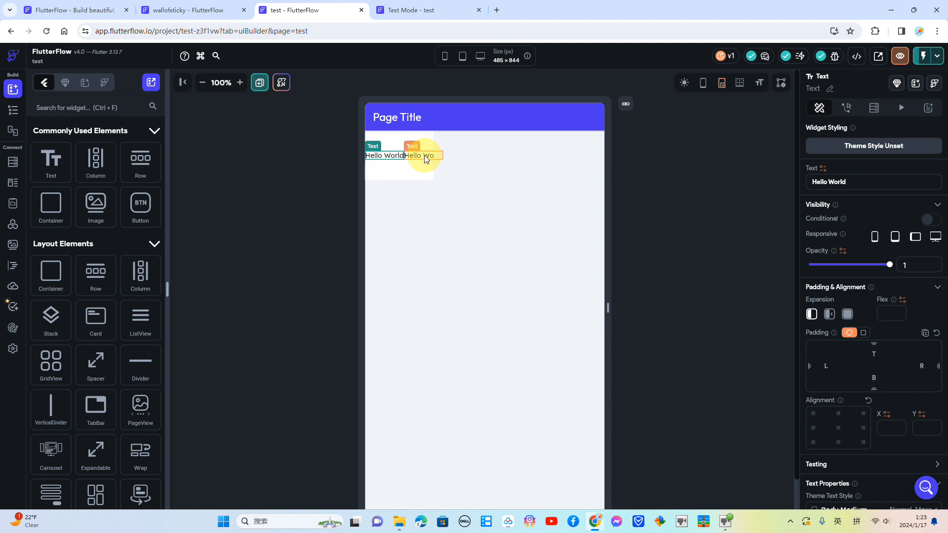
left_click(418, 170)
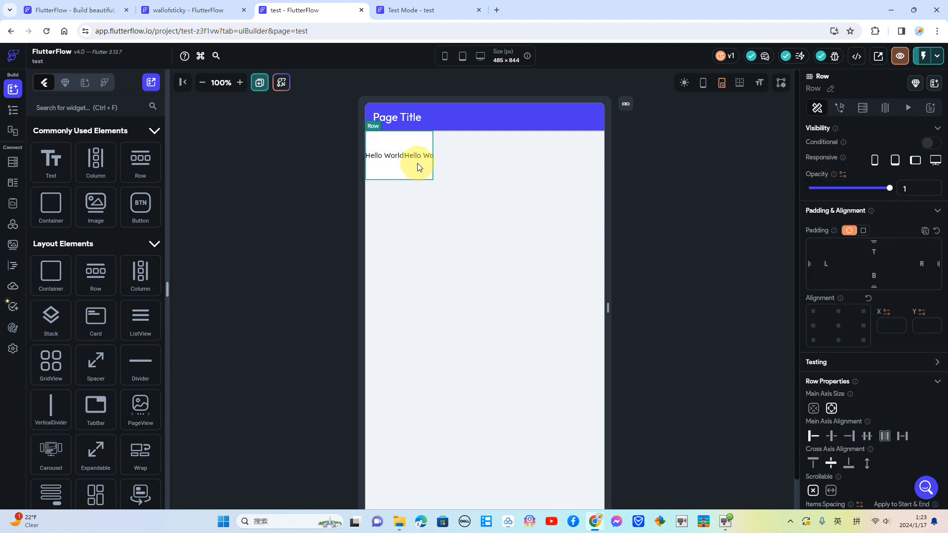
scroll(944, 216, "down", 2)
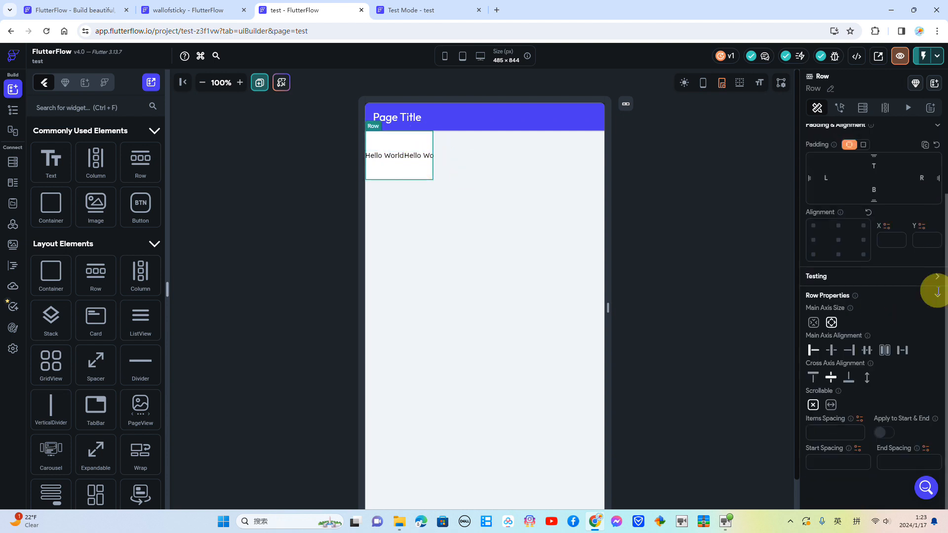
left_click(889, 432)
left_click(891, 463)
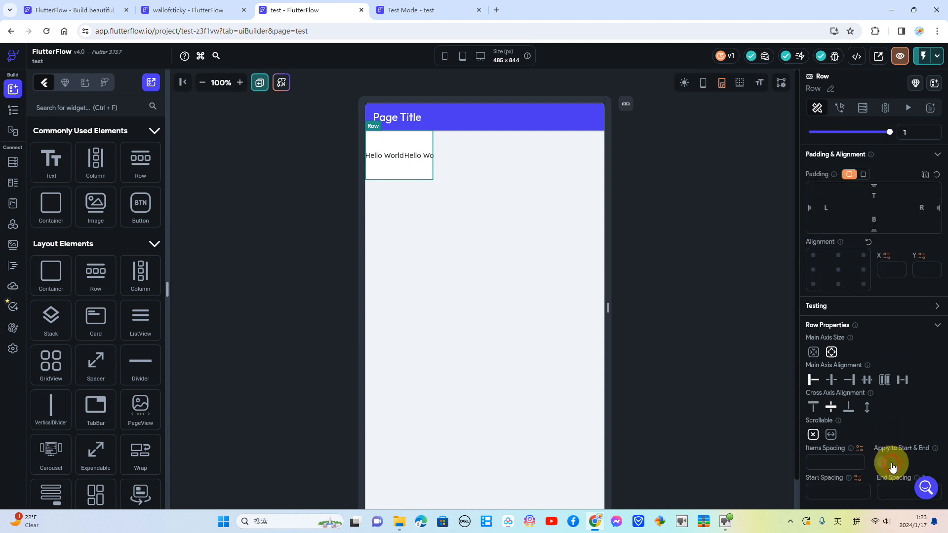
left_click(830, 435)
scroll(864, 237, "up", 1)
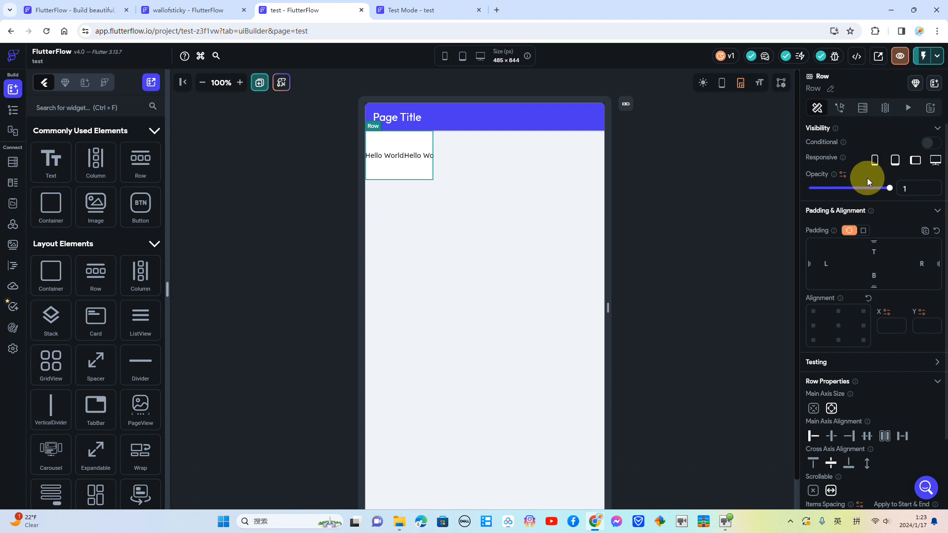
- Examine the Container's properties from the widget tree and set the nested Row's main axis size to minimum
left_click(4, 112)
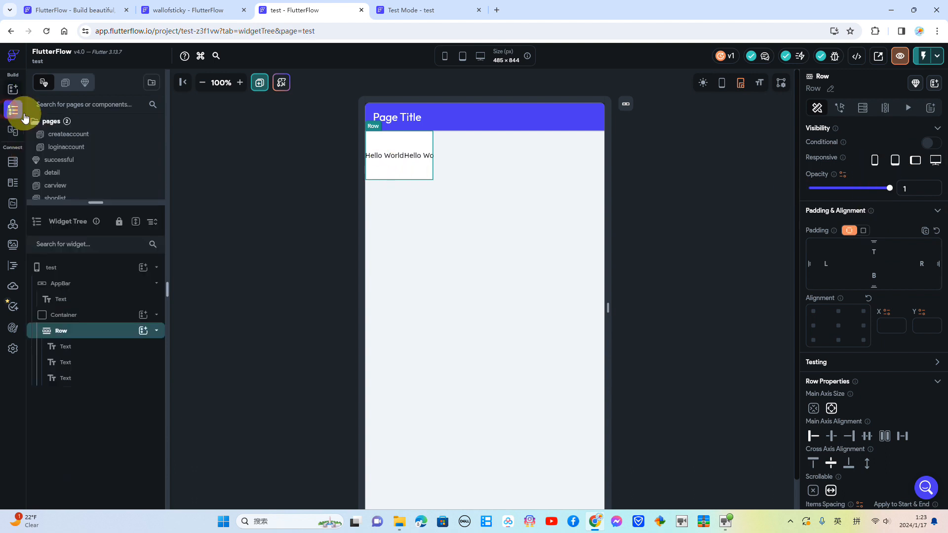
left_click(103, 319)
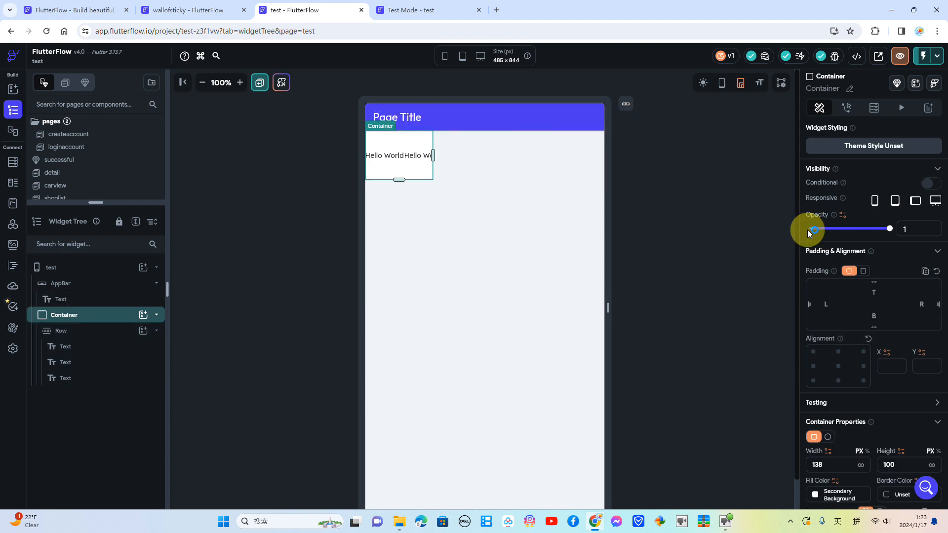
scroll(842, 213, "down", 8)
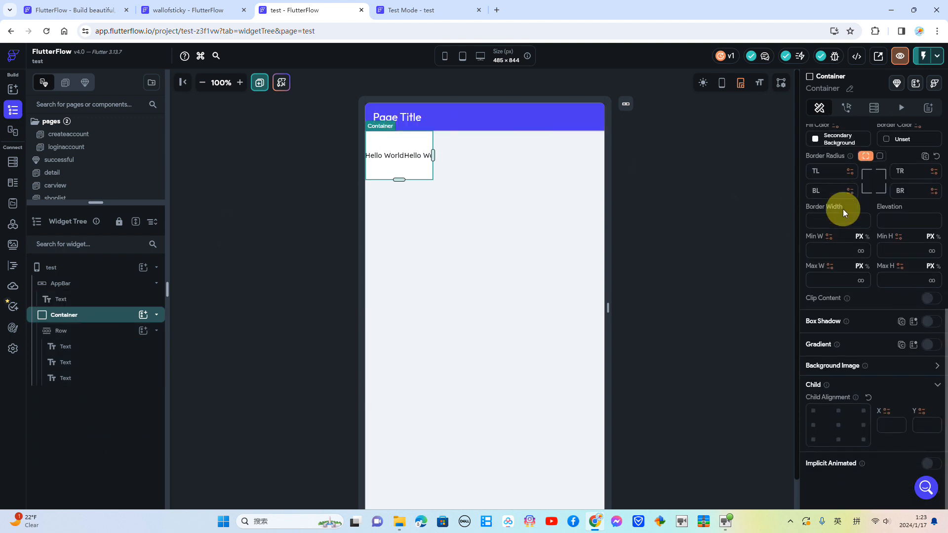
scroll(843, 209, "up", 8)
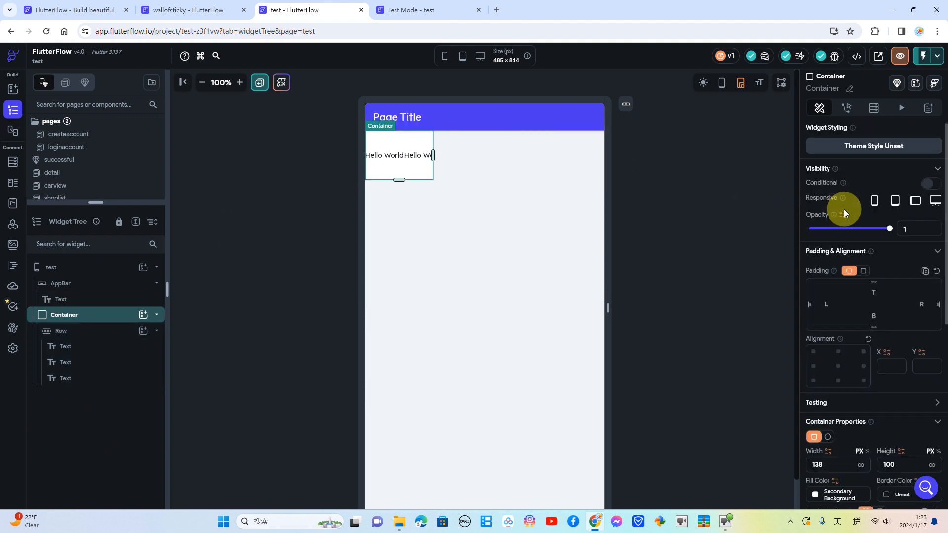
left_click(107, 331)
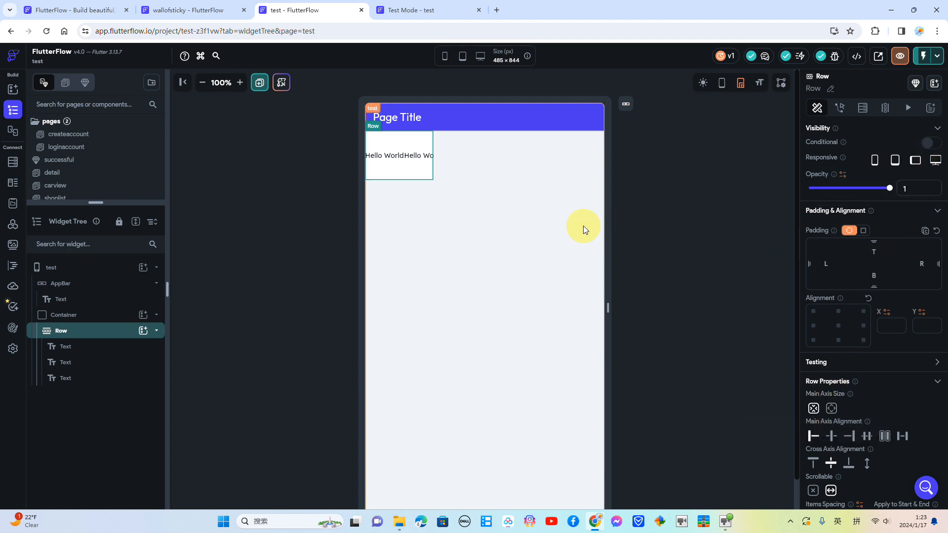
left_click(91, 315)
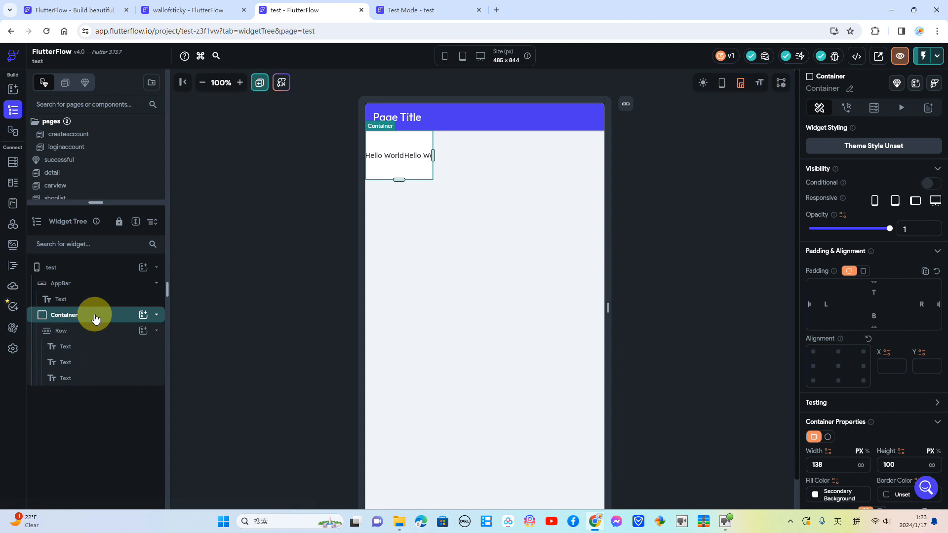
scroll(879, 293, "down", 4)
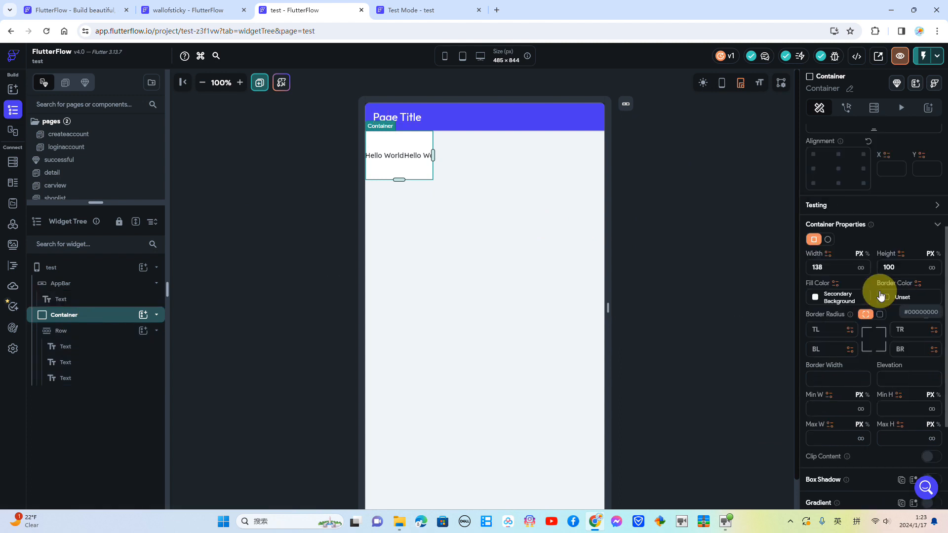
scroll(880, 295, "down", 3)
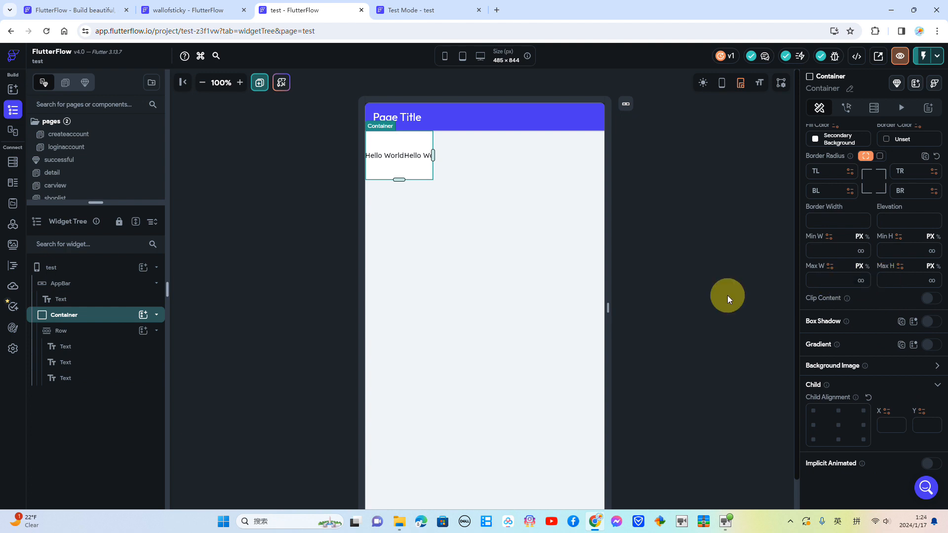
- Delete the Container through the widget tree and insert an empty Row directly under the test page
right_click(89, 315)
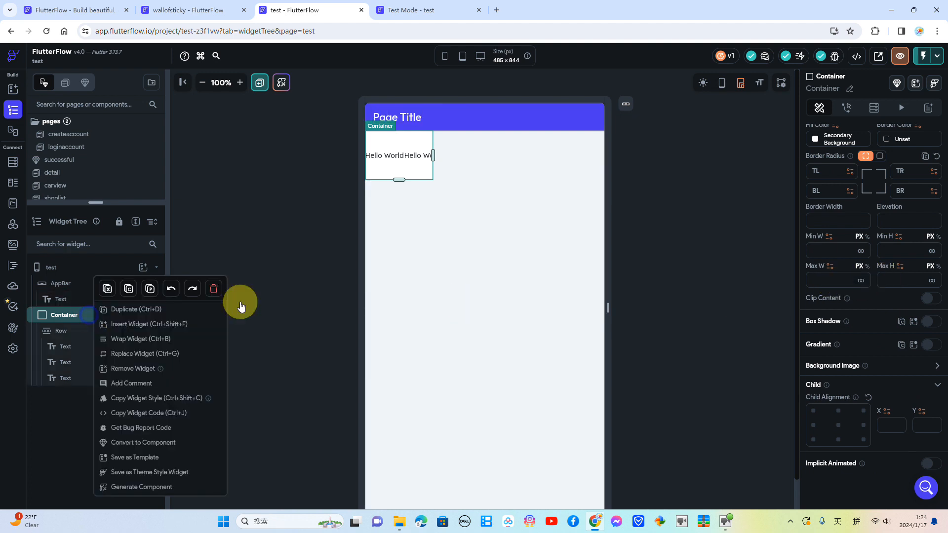
left_click(213, 289)
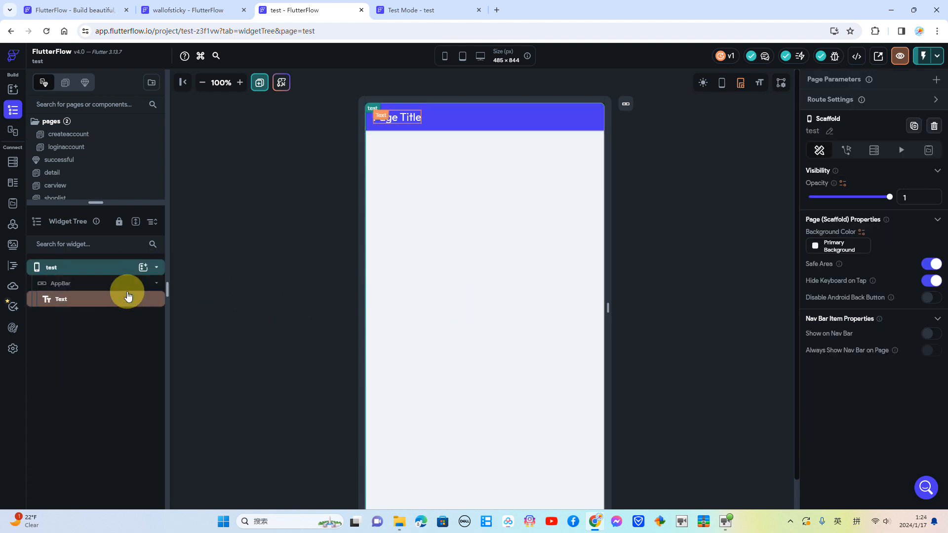
left_click(144, 268)
left_click(288, 322)
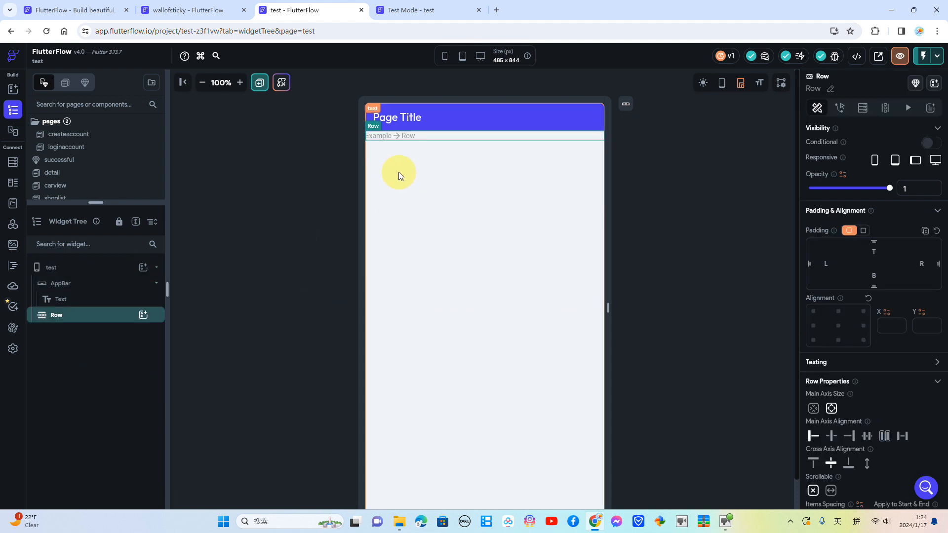
- Insert a Container into the empty Row and add a Text widget inside that Container
left_click(144, 314)
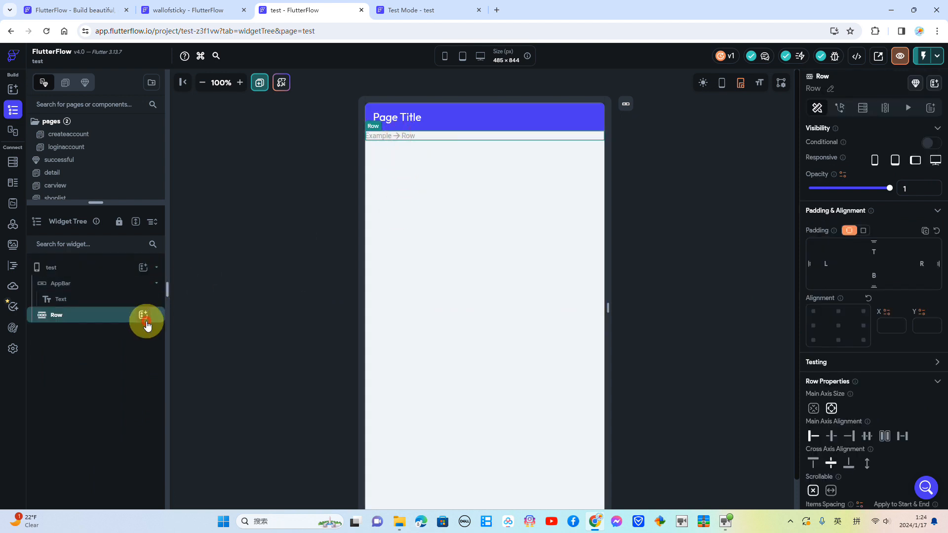
left_click(193, 394)
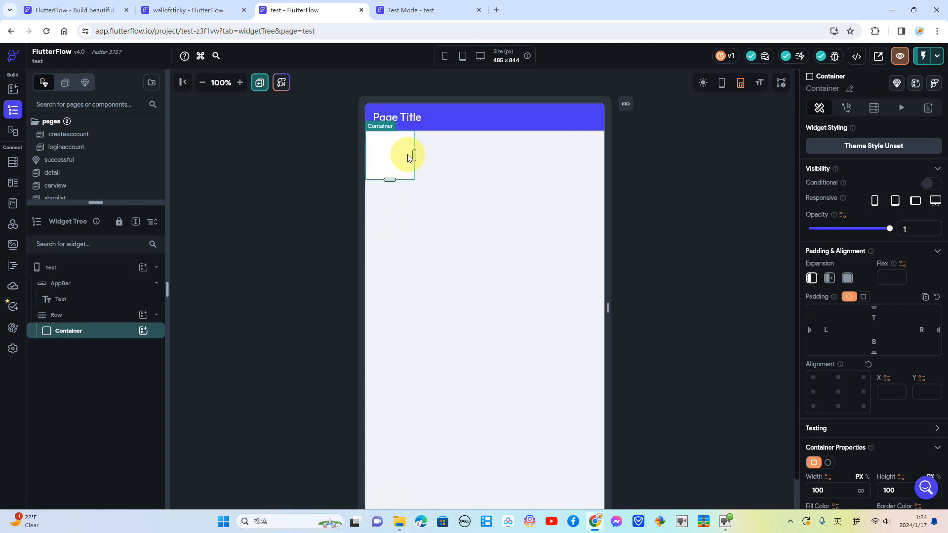
left_click(143, 330)
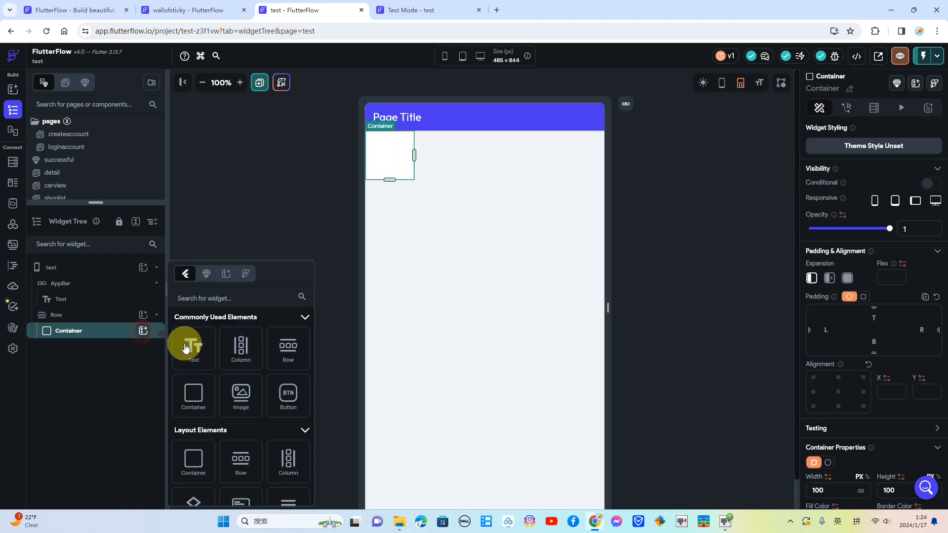
left_click(199, 351)
- Add a second Text to the Container, wrapping both Text widgets in a Row
left_click(143, 331)
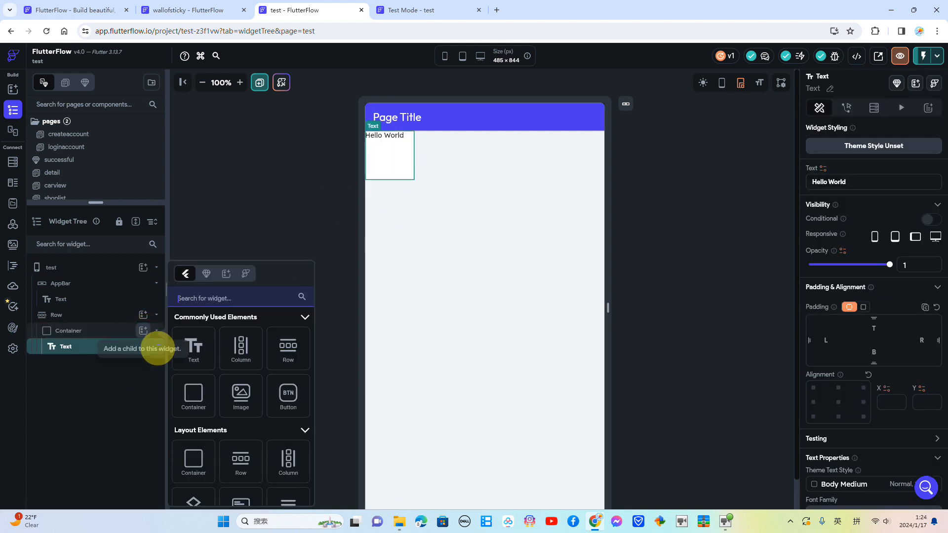
left_click(195, 345)
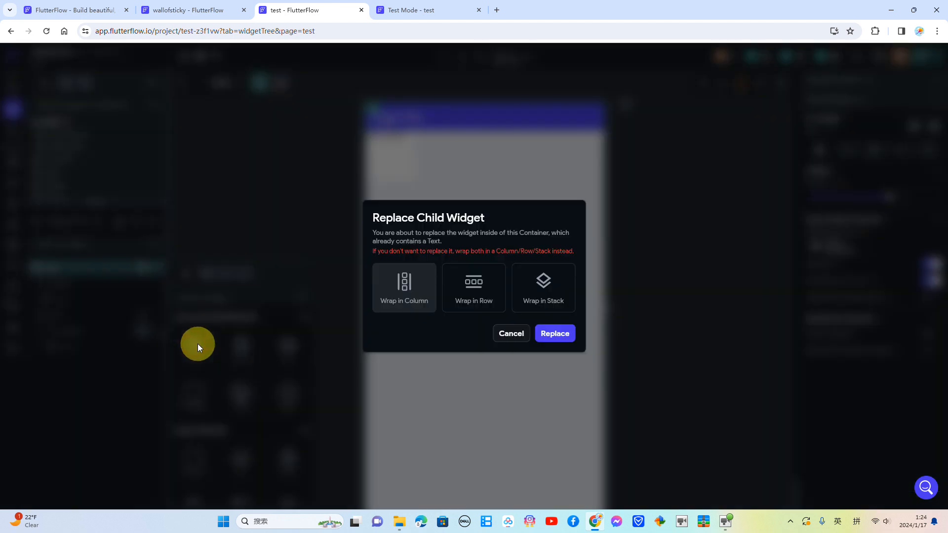
left_click(473, 275)
- Delete the second Text widget from the Row nested in the Container
left_click(403, 156)
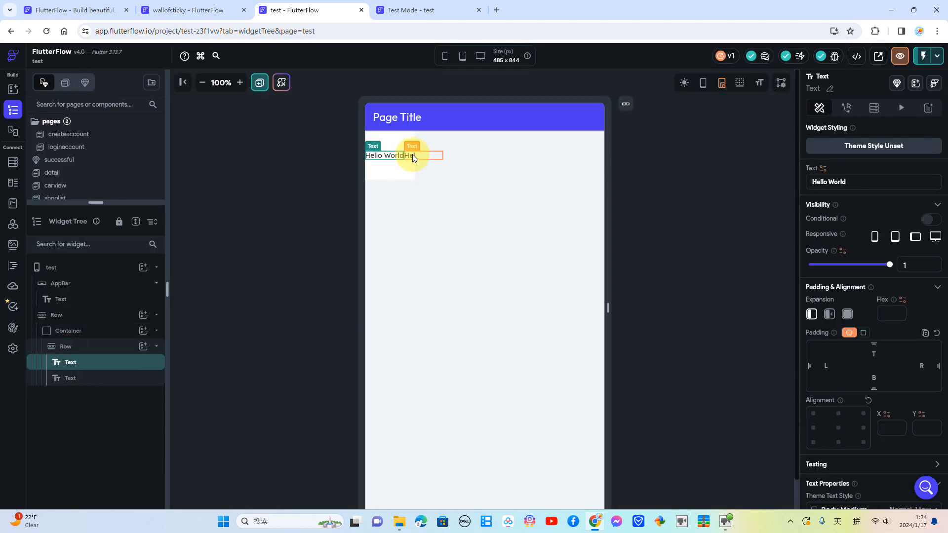
left_click(413, 154)
right_click(413, 154)
left_click(537, 173)
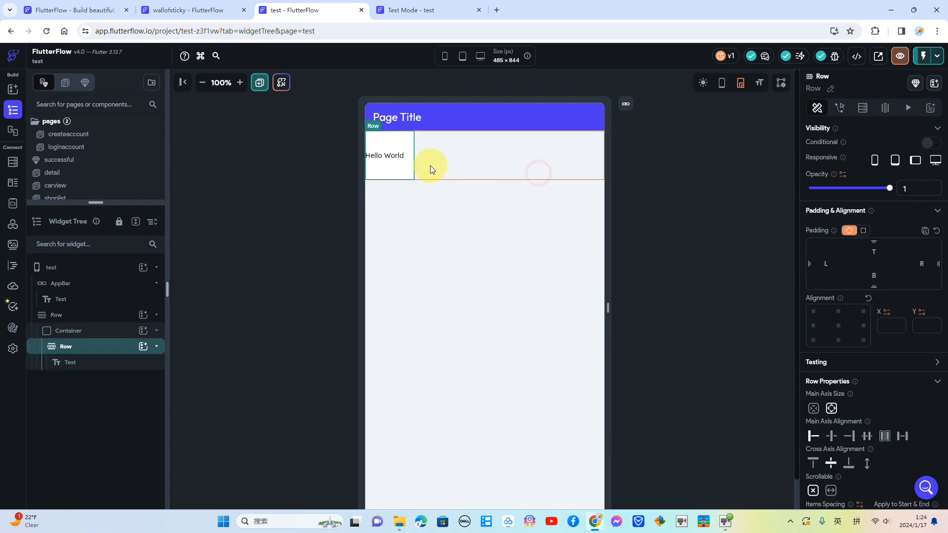
- Lengthen the remaining Text widget's content to "Hello Worldsdfdsfdsfsfdsf"
left_click(392, 156)
left_click(846, 181)
type("sdfdsfdsfsfdsf")
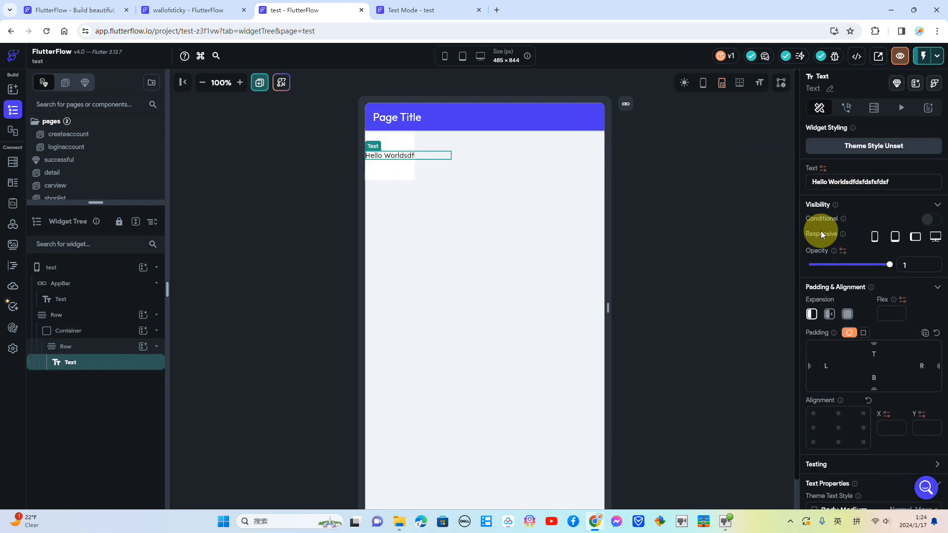
- Compare the Expanded and Flexible expansion settings on the long Text widget and turn its expansion off again
scroll(873, 247, "down", 3)
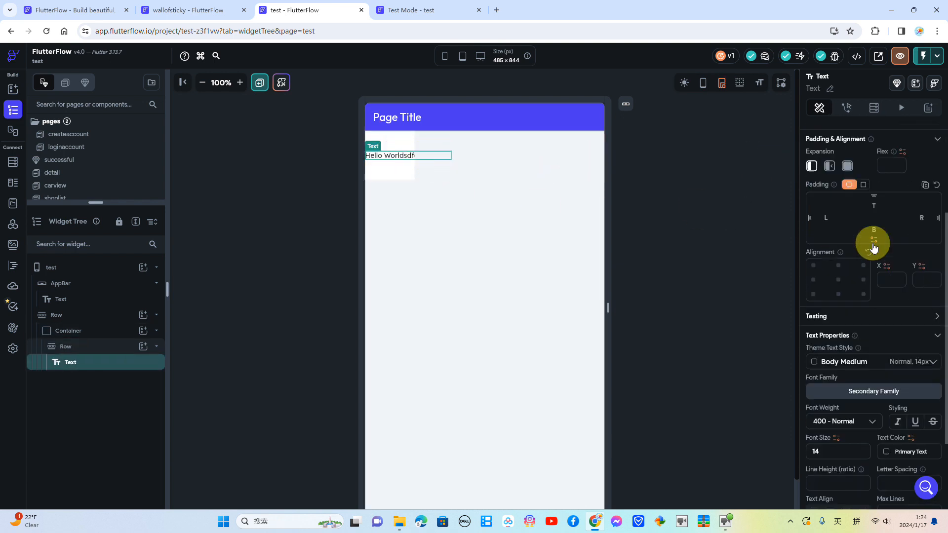
left_click(848, 166)
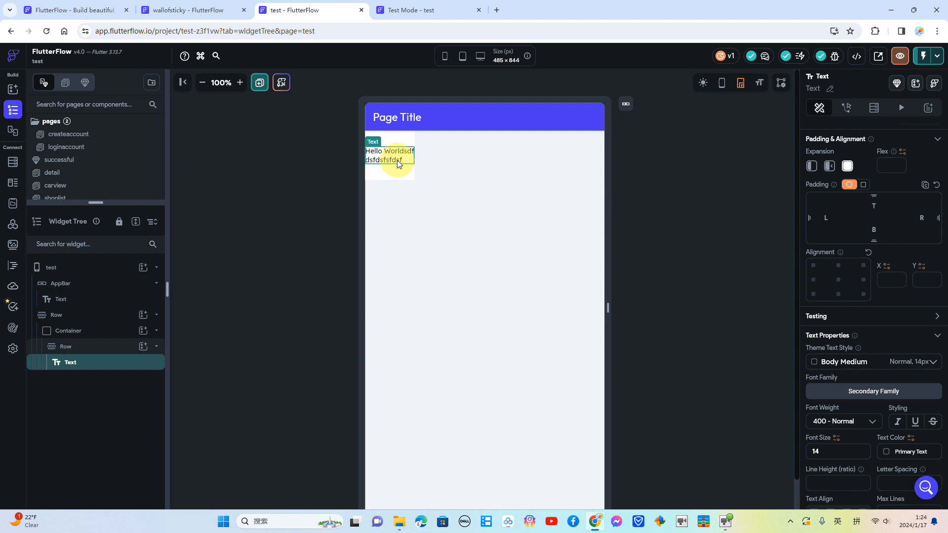
left_click(832, 167)
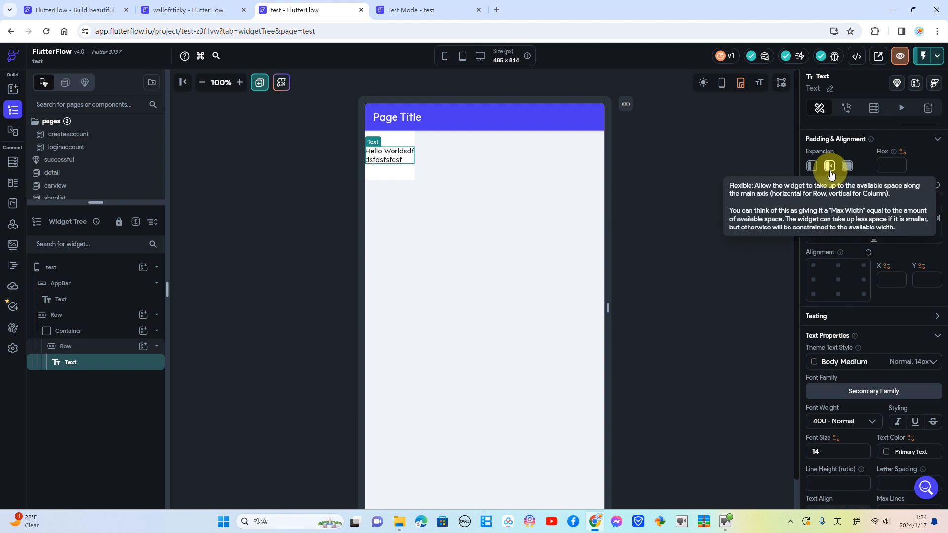
left_click(847, 166)
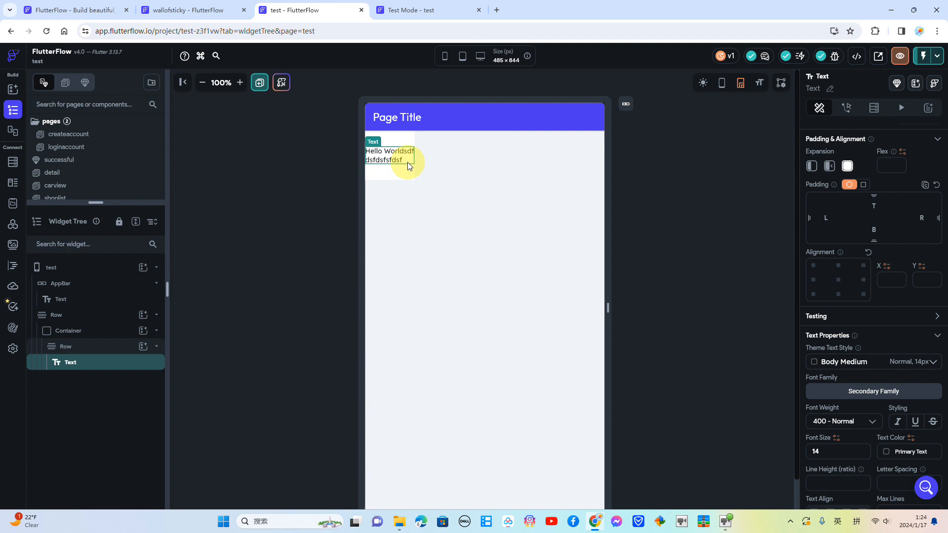
left_click(812, 166)
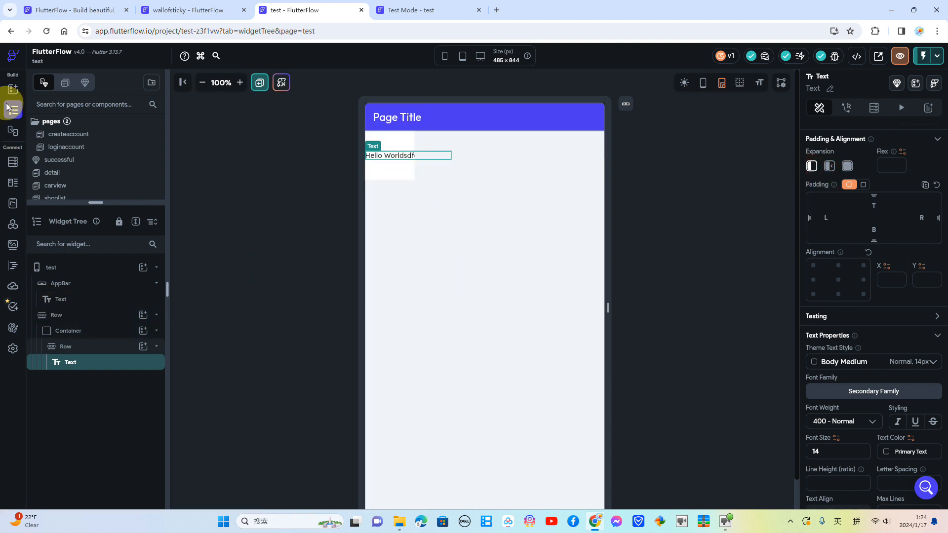
- Place an Image widget on the page below the Row and delete it again
left_click(13, 89)
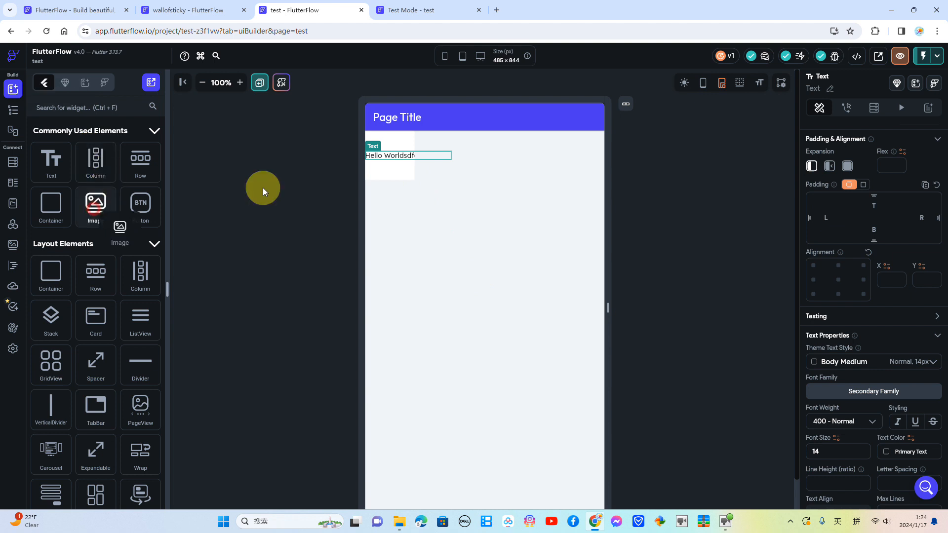
left_click_drag(95, 204, 408, 193)
left_click(415, 296)
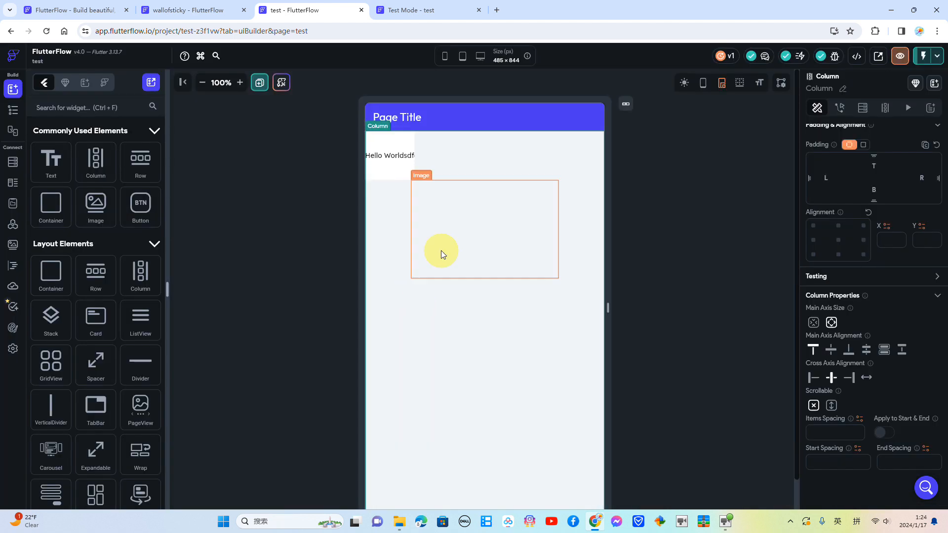
left_click(425, 194)
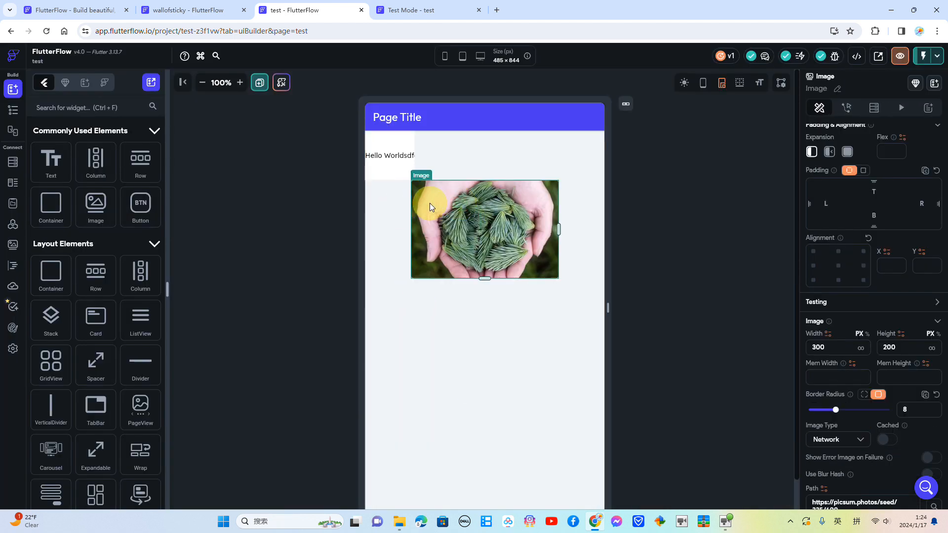
right_click(531, 203)
left_click(658, 220)
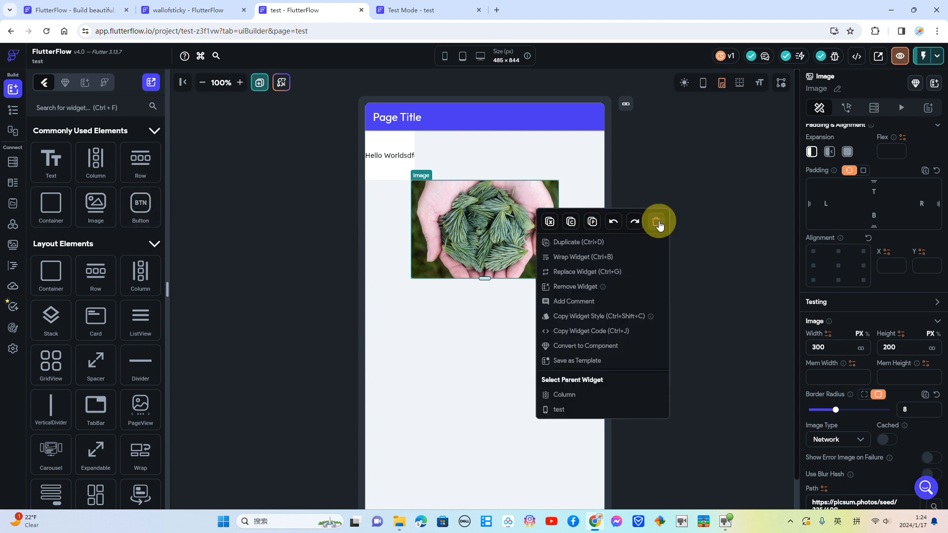
- Place a Button on the page below the Row and give it the Cancel icon from the Material set
left_click_drag(238, 204, 501, 202)
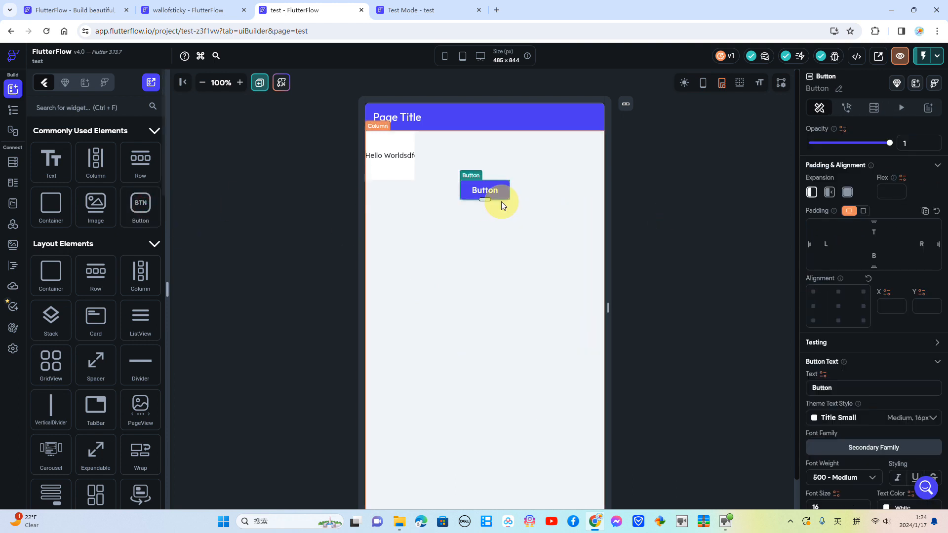
scroll(812, 263, "down", 9)
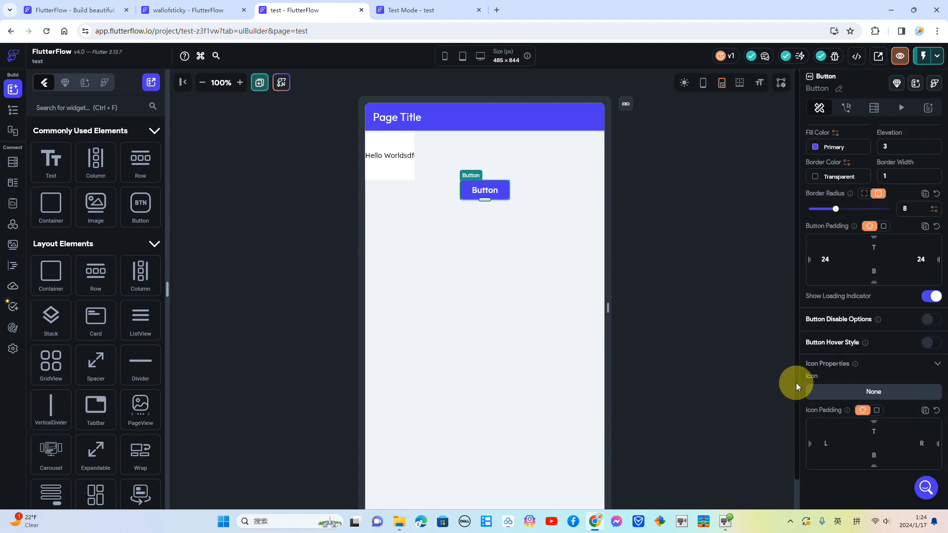
left_click(838, 394)
left_click(489, 186)
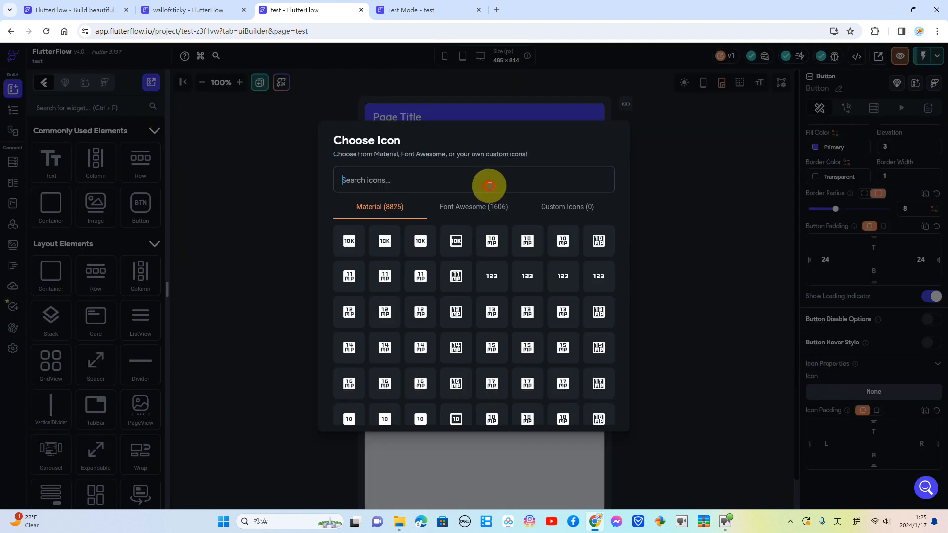
type("cancel")
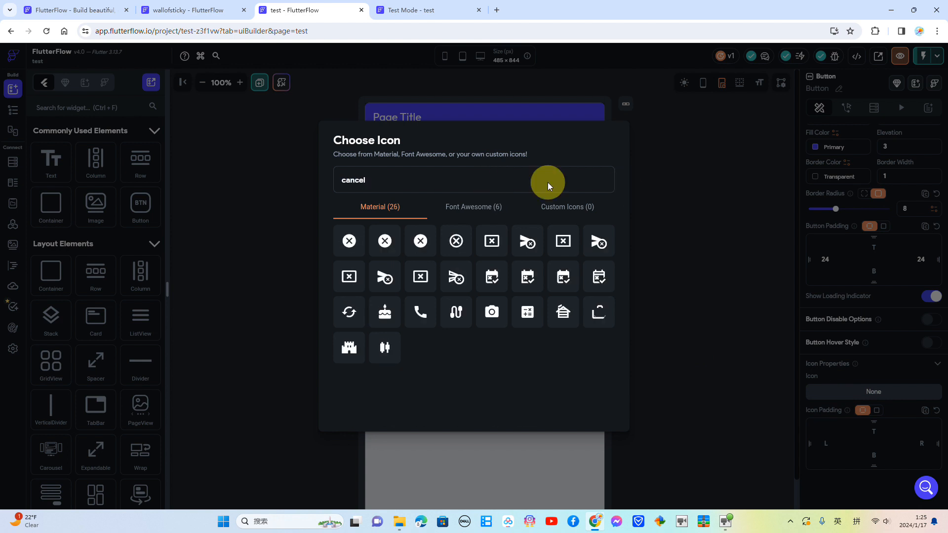
left_click(361, 243)
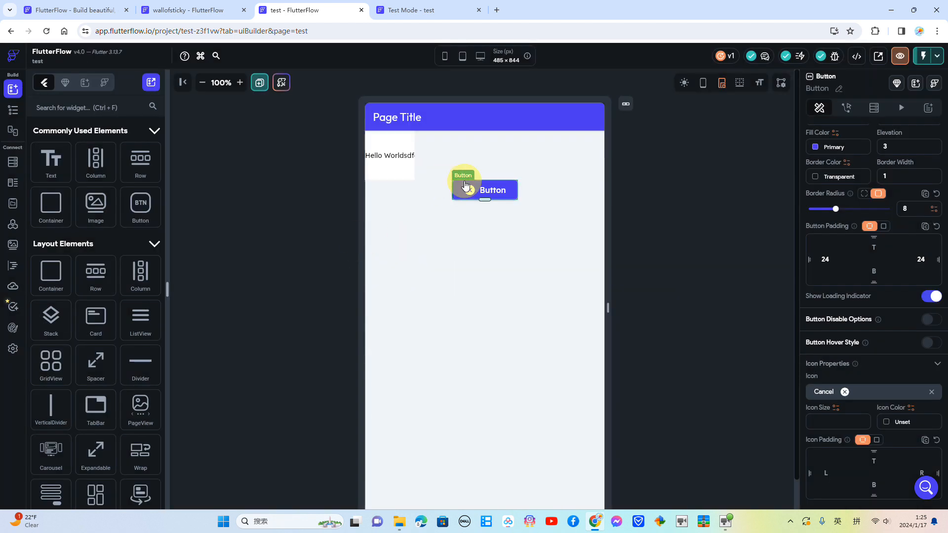
- Change the button's text to "取消"
scroll(879, 201, "up", 1)
scroll(878, 200, "up", 5)
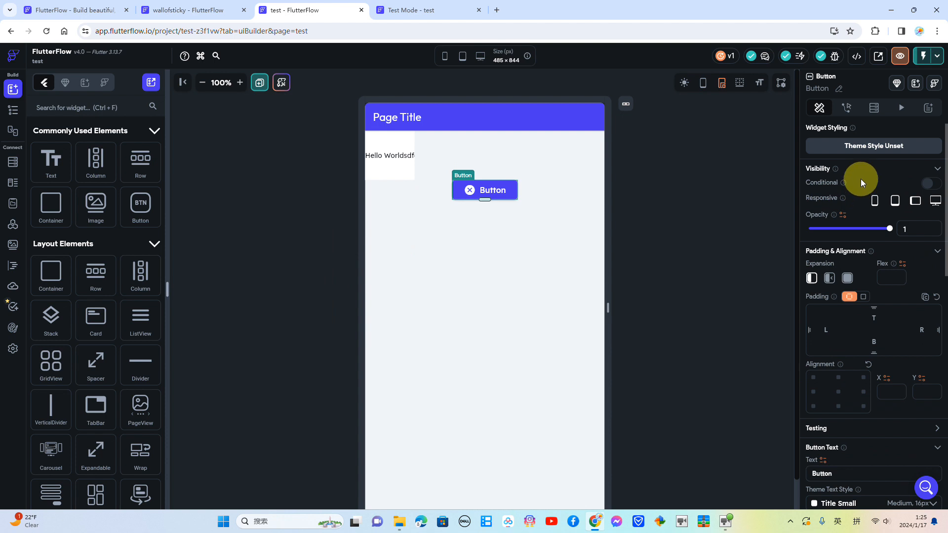
scroll(866, 252, "down", 4)
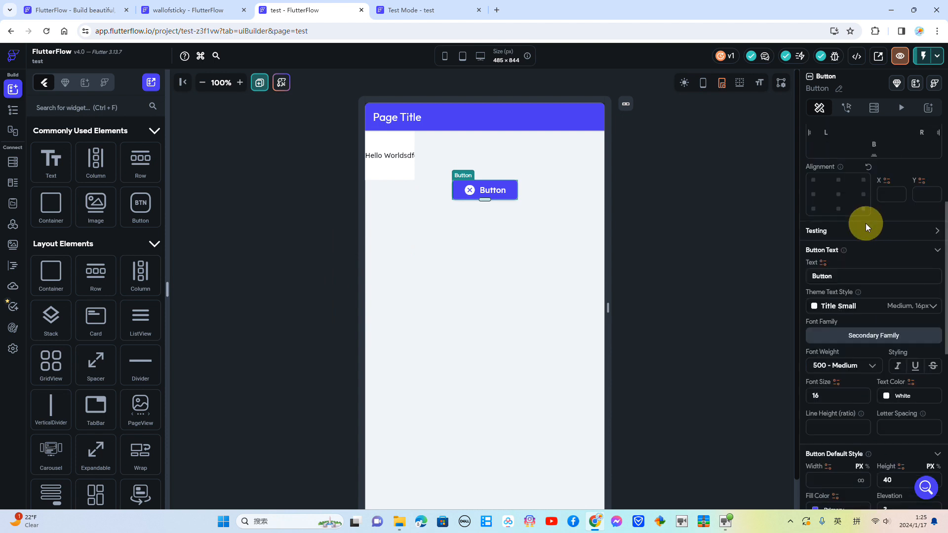
double_click(843, 270)
type("q")
key("BackSpace")
type("取消")
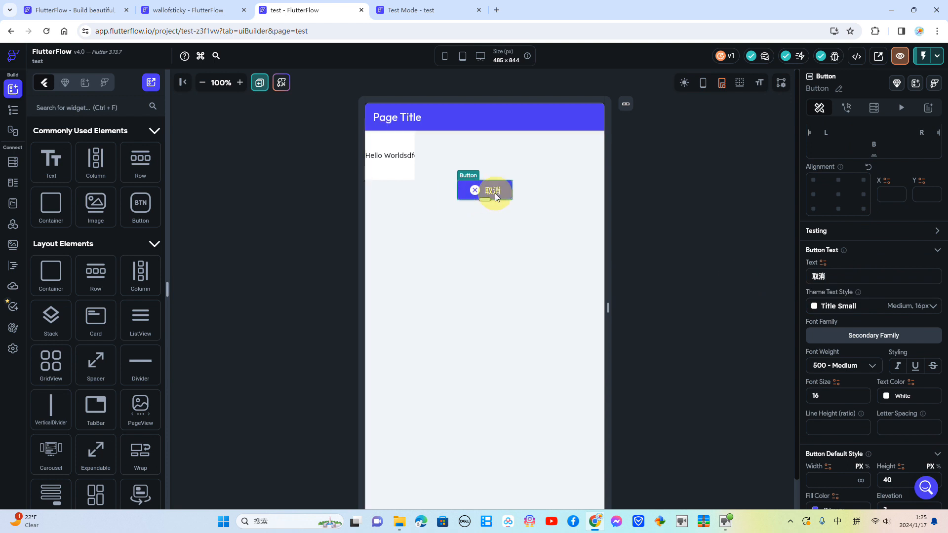
- Switch the button padding to uniform and apply a border radius of 20, on the top-left corner and as a uniform value
scroll(888, 337, "down", 8)
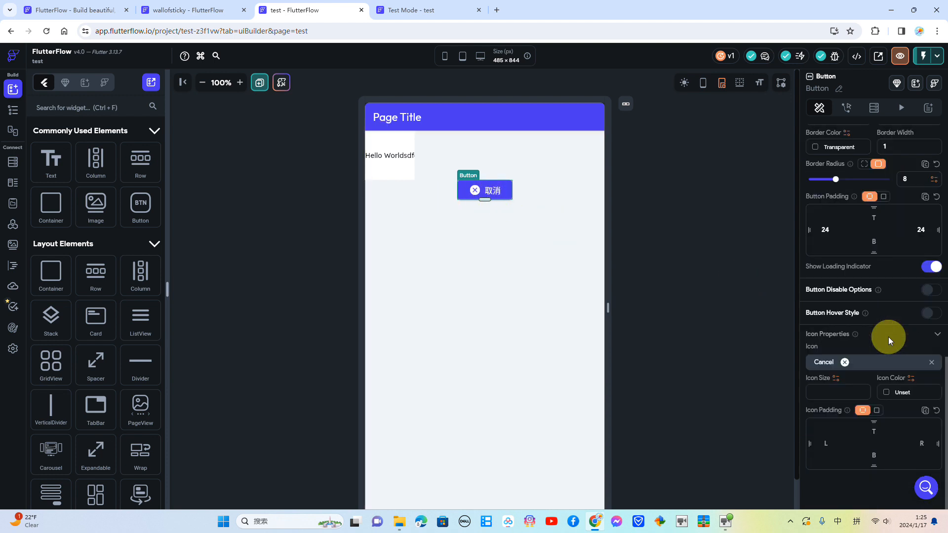
left_click(884, 197)
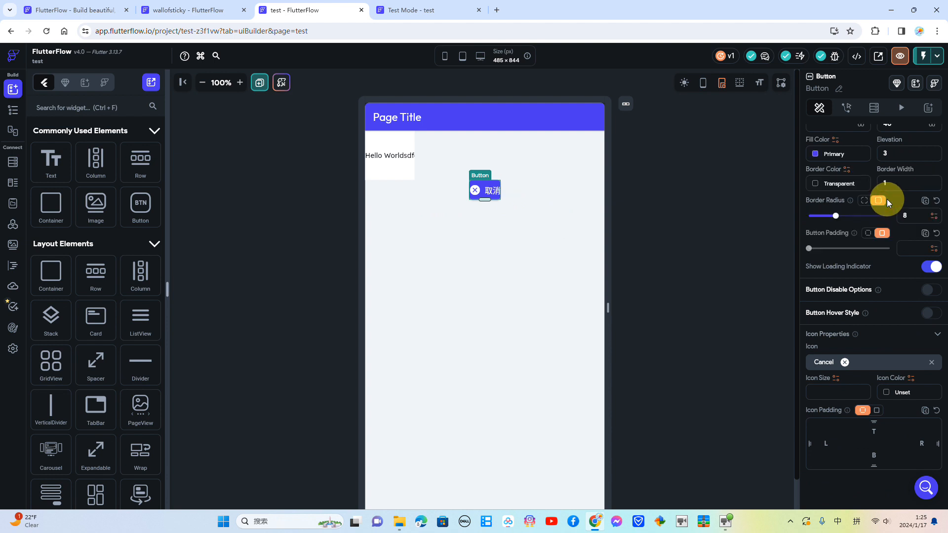
left_click(865, 200)
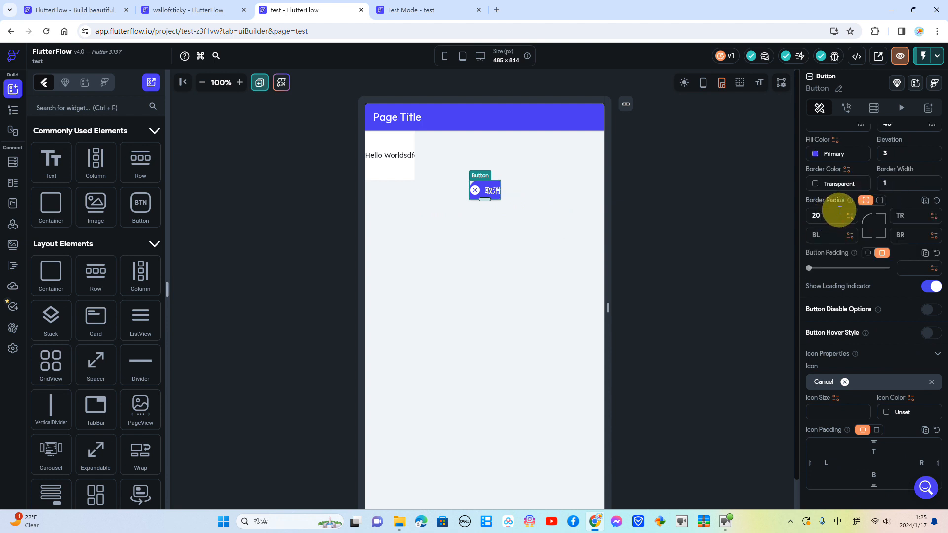
left_click(878, 200)
left_click_drag(906, 217, 892, 215)
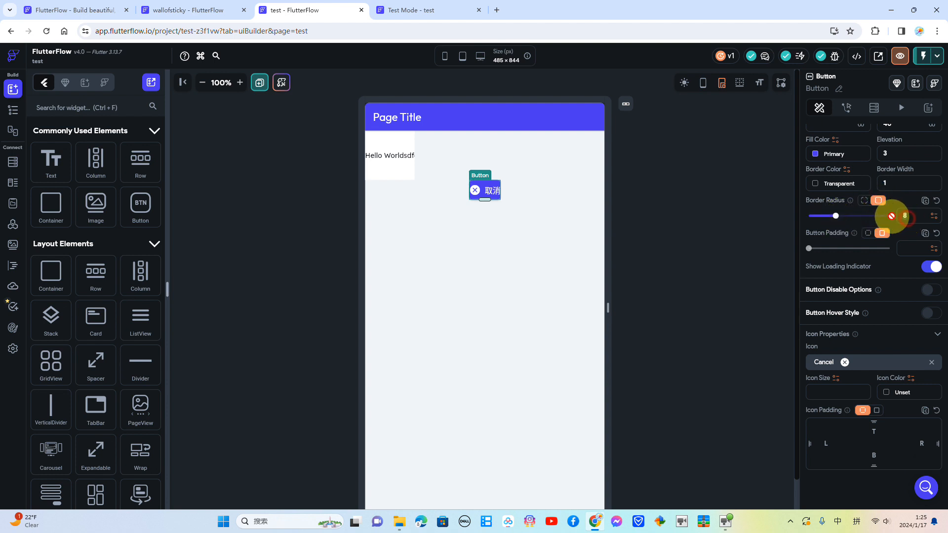
key("Return")
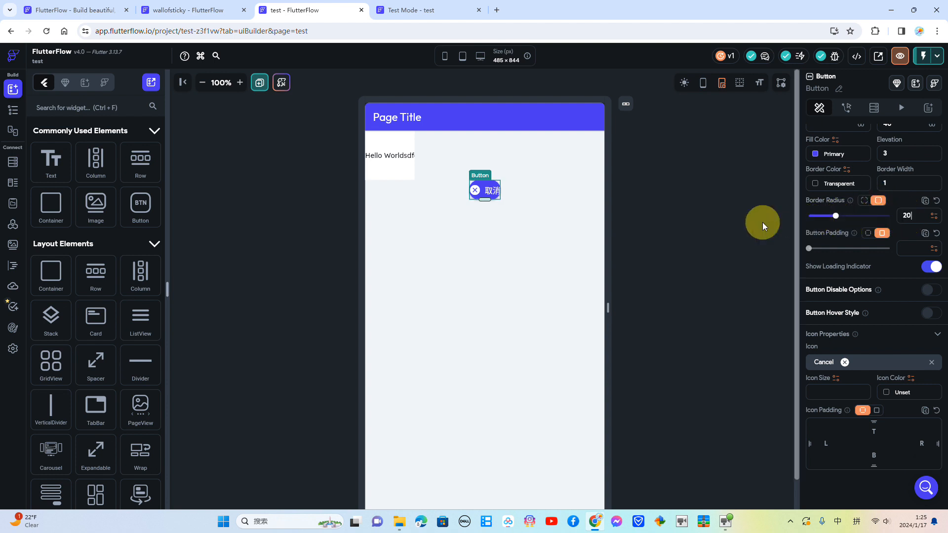
- Switch the button's border radius to individual corners and set the remaining three corners to 20 as well
left_click(864, 200)
left_click(836, 236)
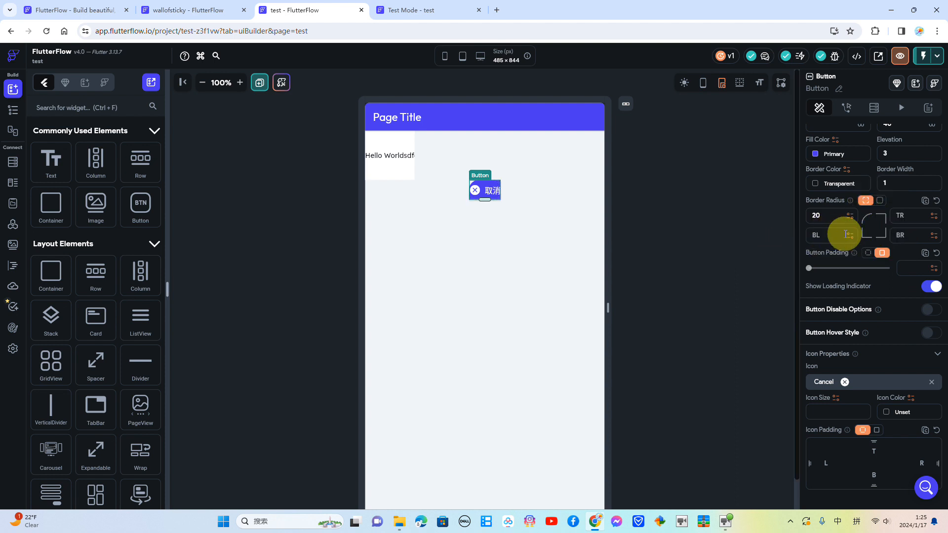
left_click(895, 217)
type("20")
left_click(905, 241)
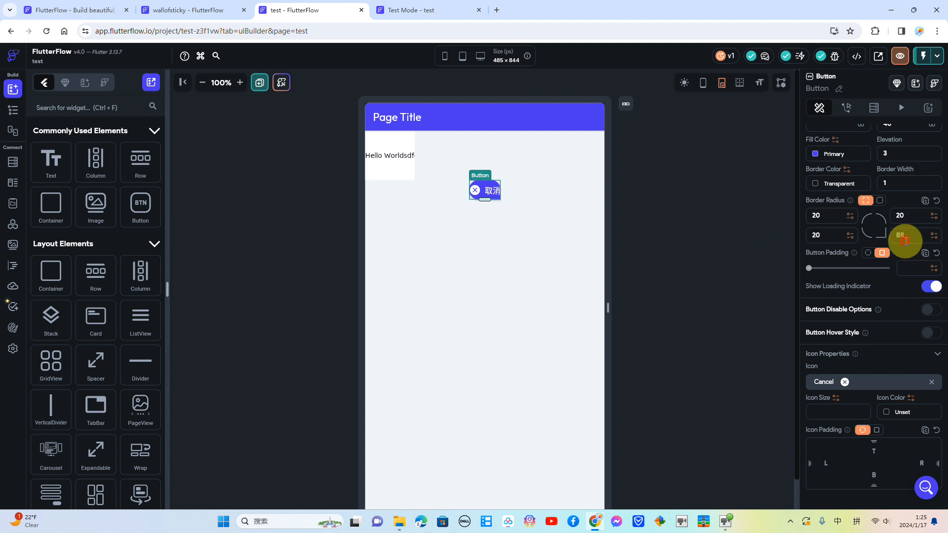
type("20")
left_click(707, 218)
- Set the button's fill color to red #fe0000
left_click(487, 190)
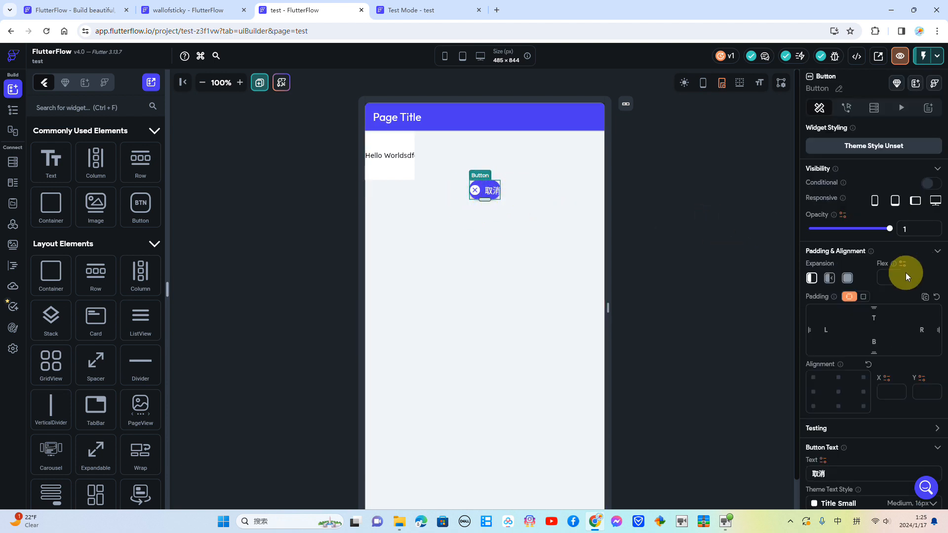
scroll(896, 275, "down", 6)
scroll(573, 257, "down", 1)
scroll(836, 402, "down", 3)
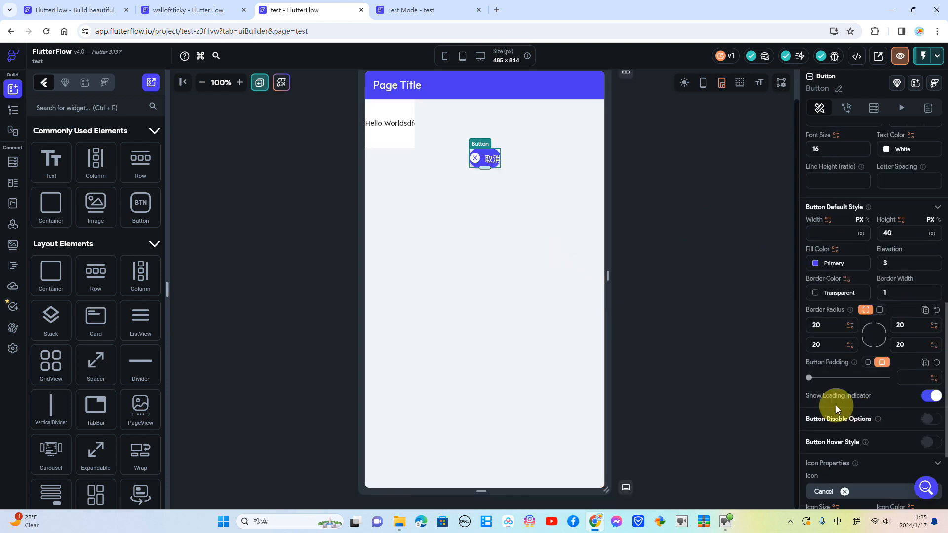
left_click(817, 266)
left_click(430, 376)
left_click(571, 402)
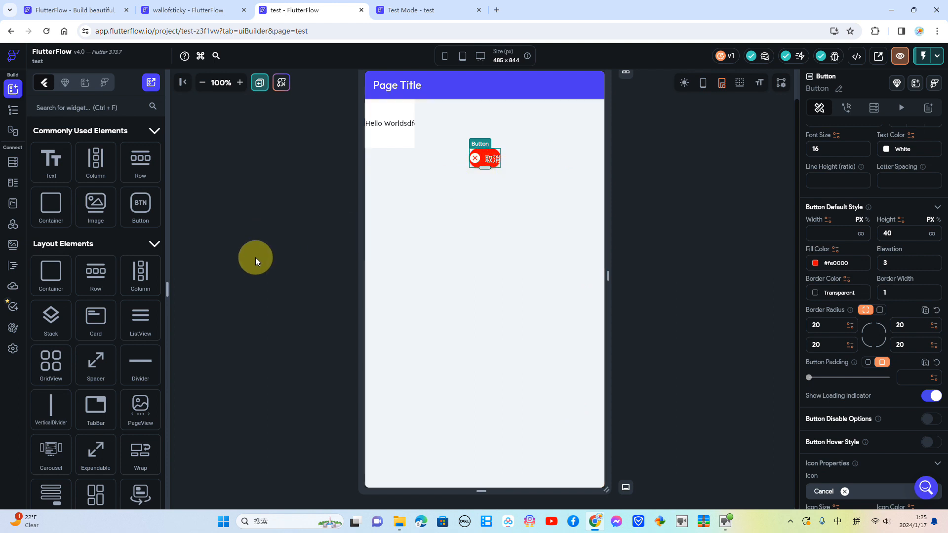
left_click(725, 522)
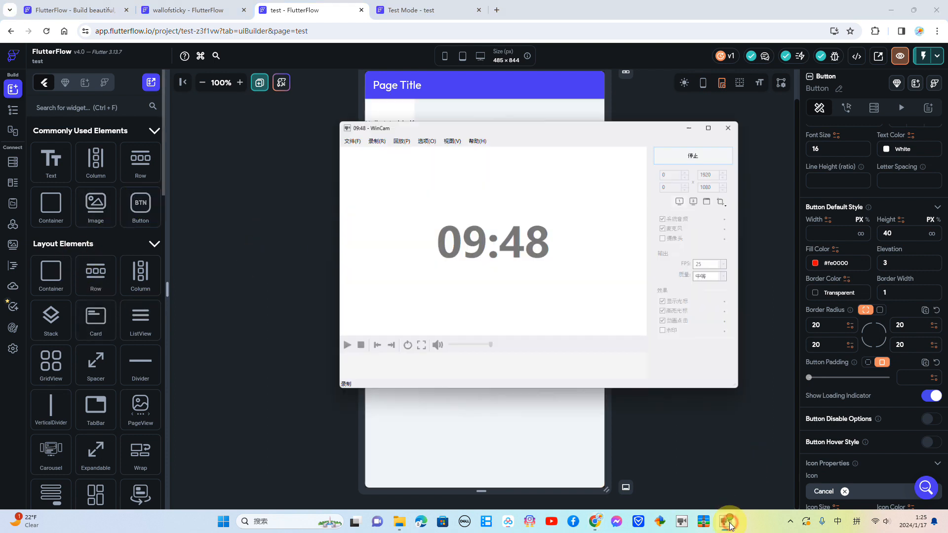
left_click(726, 522)
- Delete the red button and place a Stack widget in the column below the existing row
right_click(484, 158)
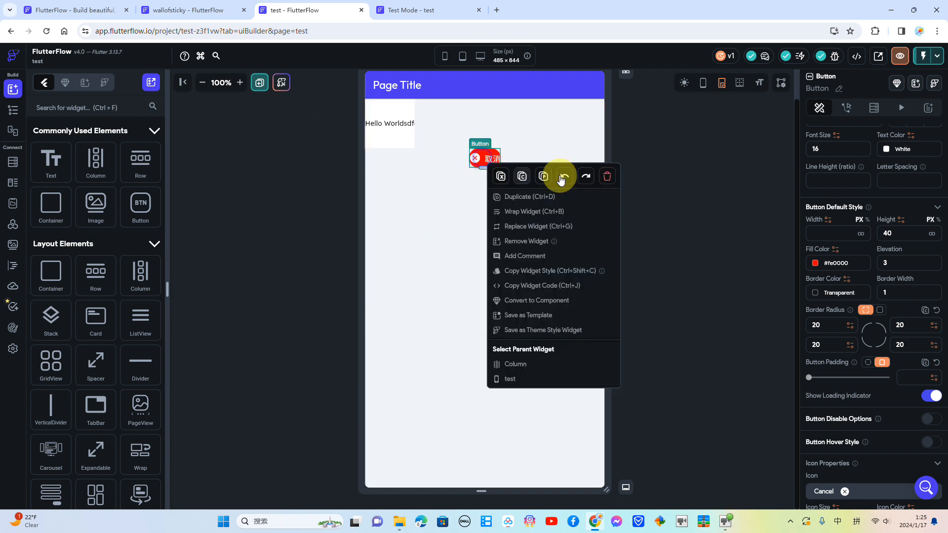
left_click(604, 175)
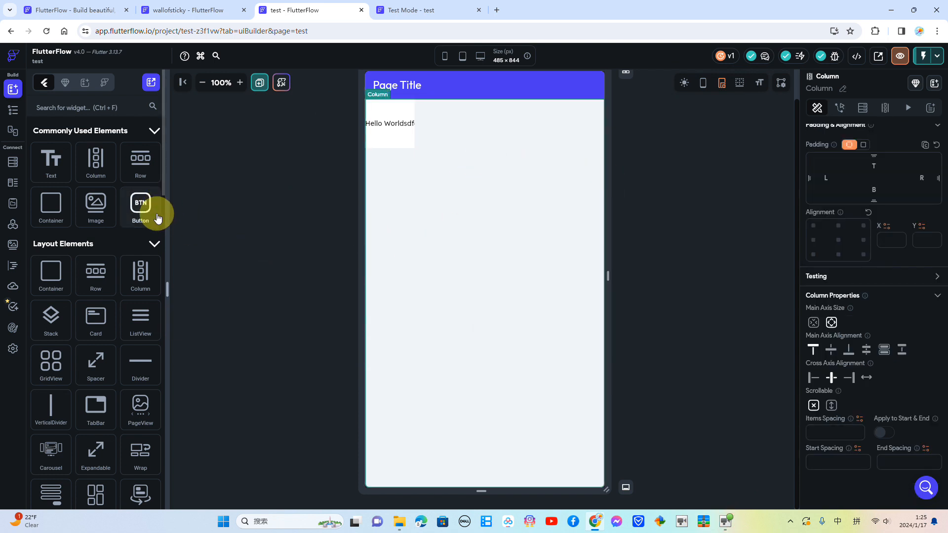
scroll(57, 286, "down", 1)
left_click_drag(57, 271, 415, 188)
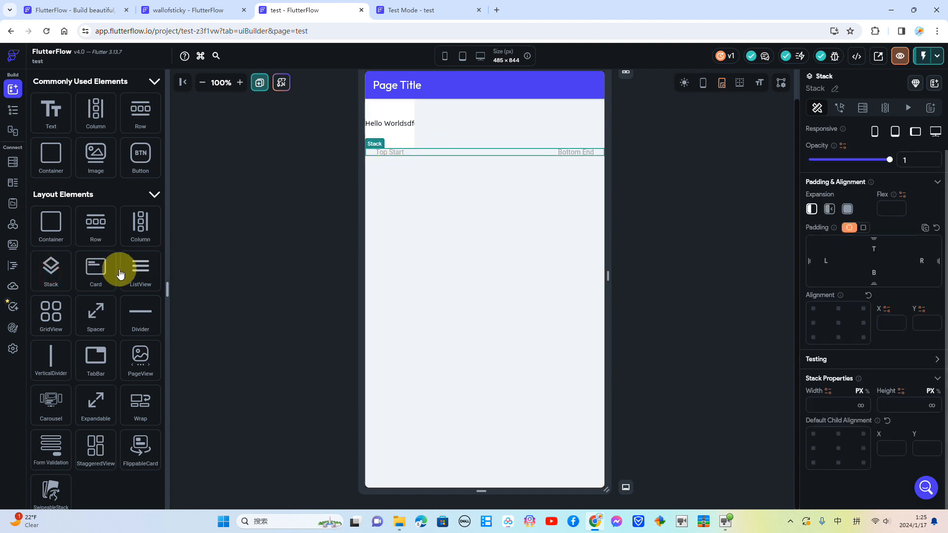
- Add a Stack inside the existing container from the widget tree, grouping it with the container's current row in an outer Stack
left_click(13, 110)
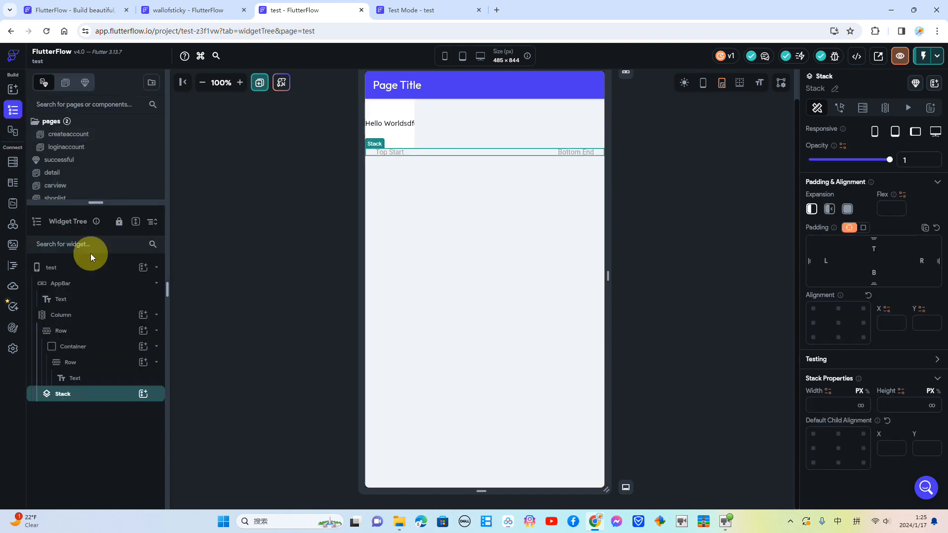
left_click(110, 317)
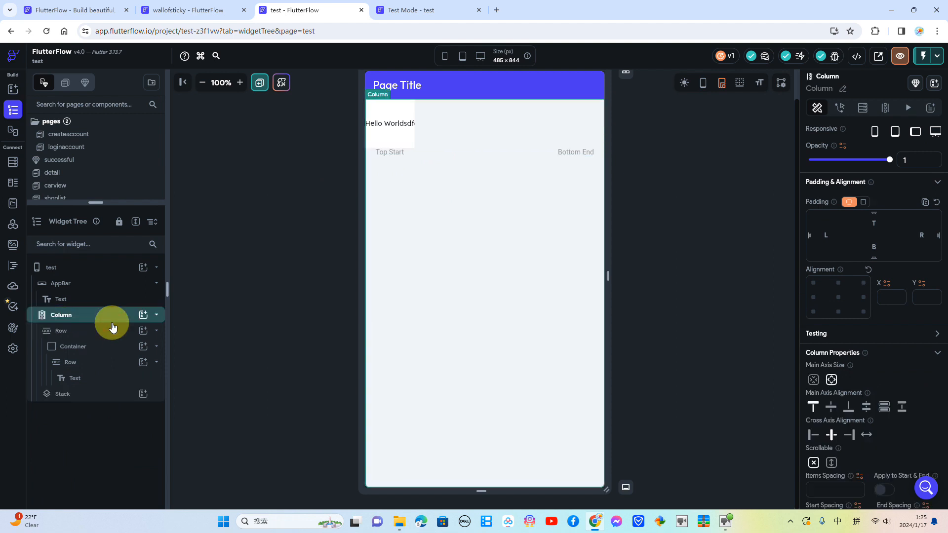
left_click(143, 314)
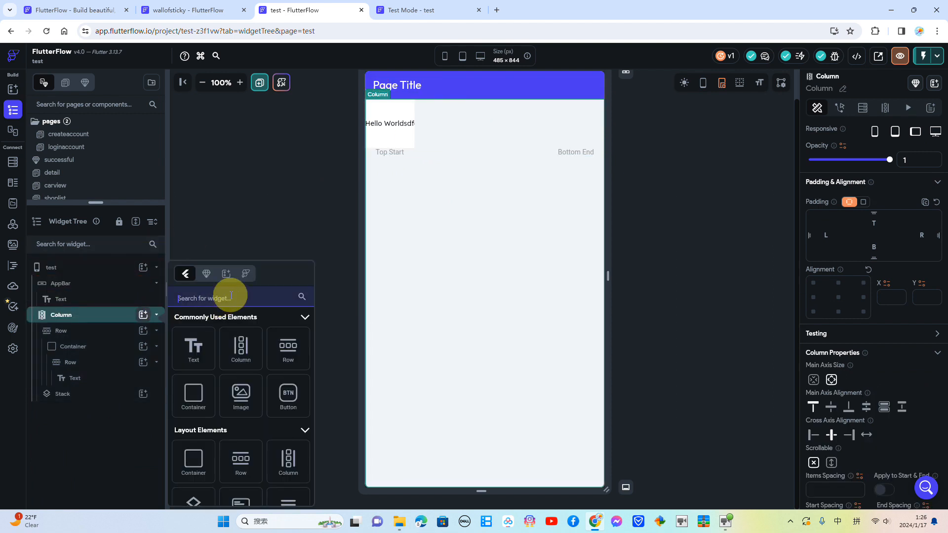
scroll(239, 405, "down", 3)
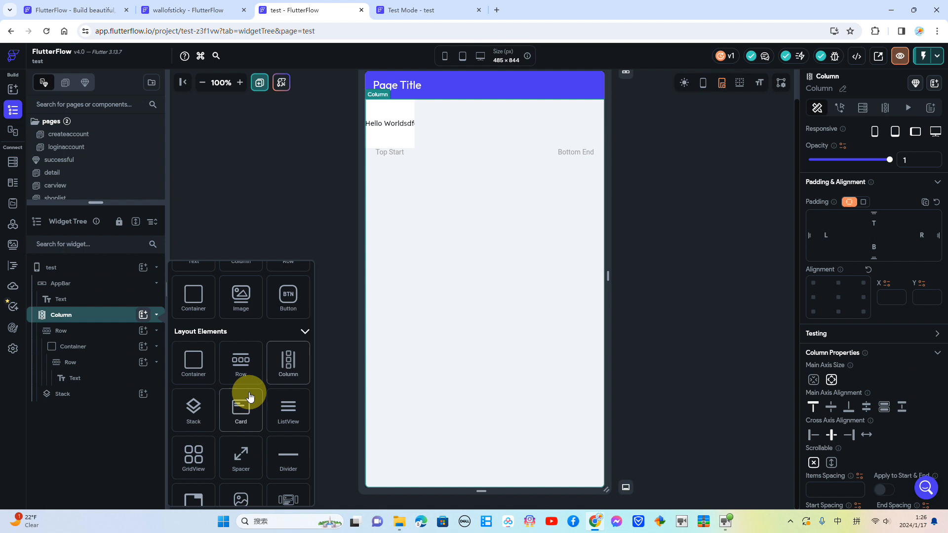
left_click(110, 342)
left_click(110, 343)
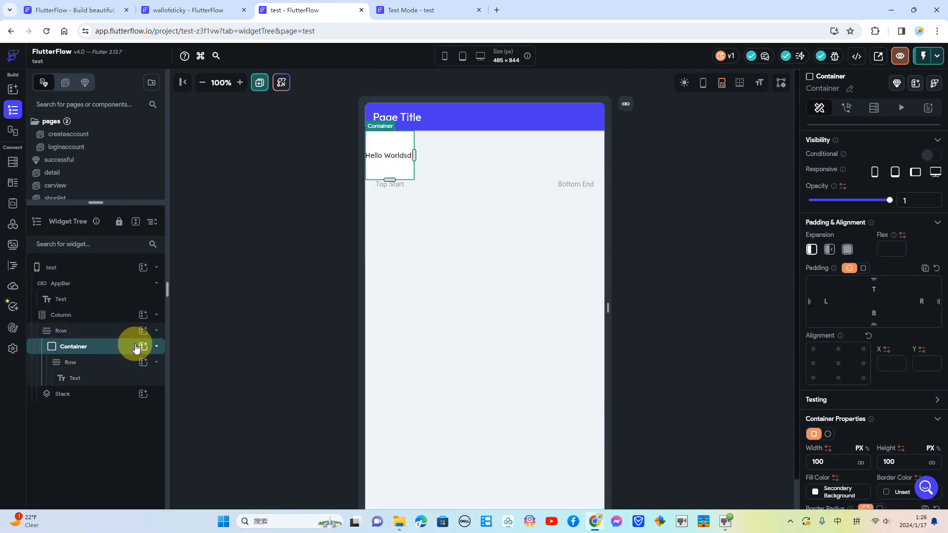
left_click(143, 346)
scroll(218, 382, "down", 3)
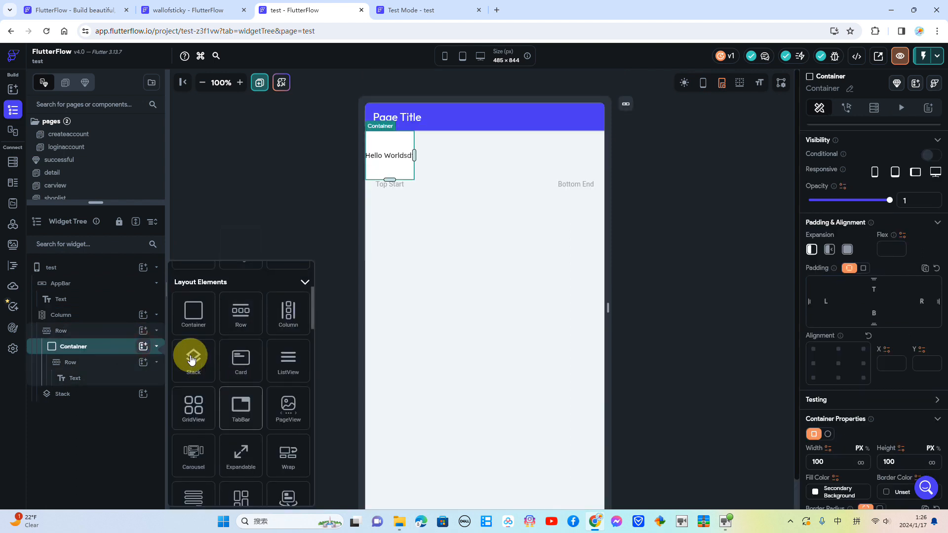
left_click(201, 350)
left_click(530, 292)
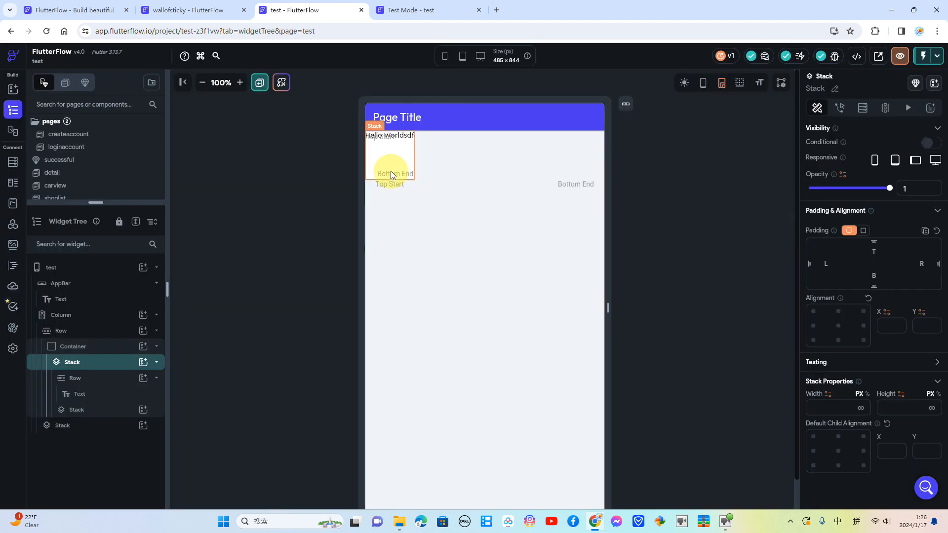
- Add a Text widget to the inner Stack and move it into the outer Stack just below the existing text
left_click(390, 139)
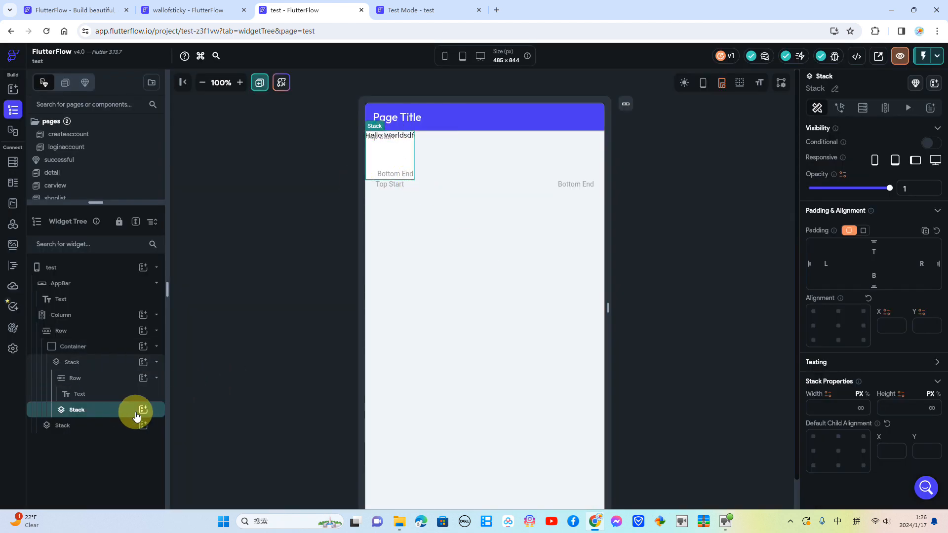
left_click(194, 345)
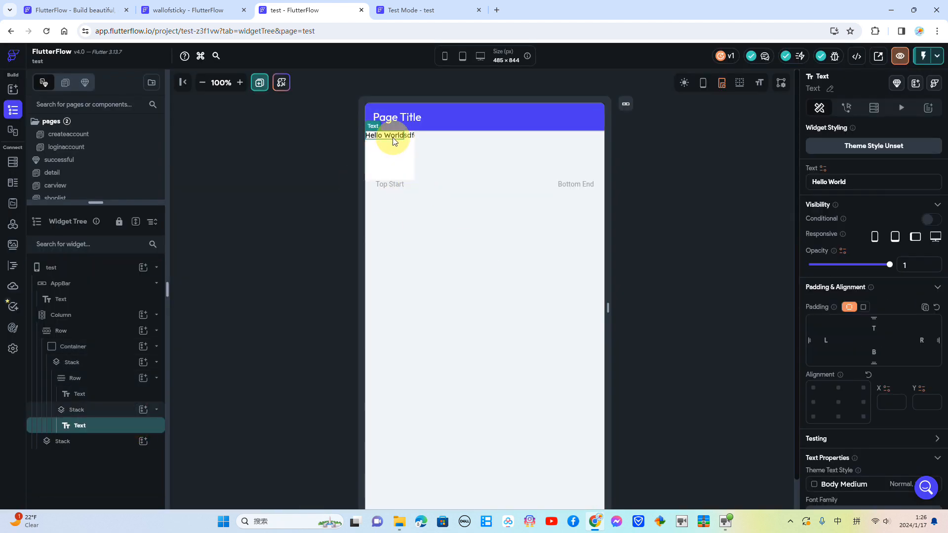
mouse_move(395, 152)
left_mouse_down()
mouse_move(388, 169)
mouse_move(387, 124)
mouse_move(388, 144)
left_mouse_up()
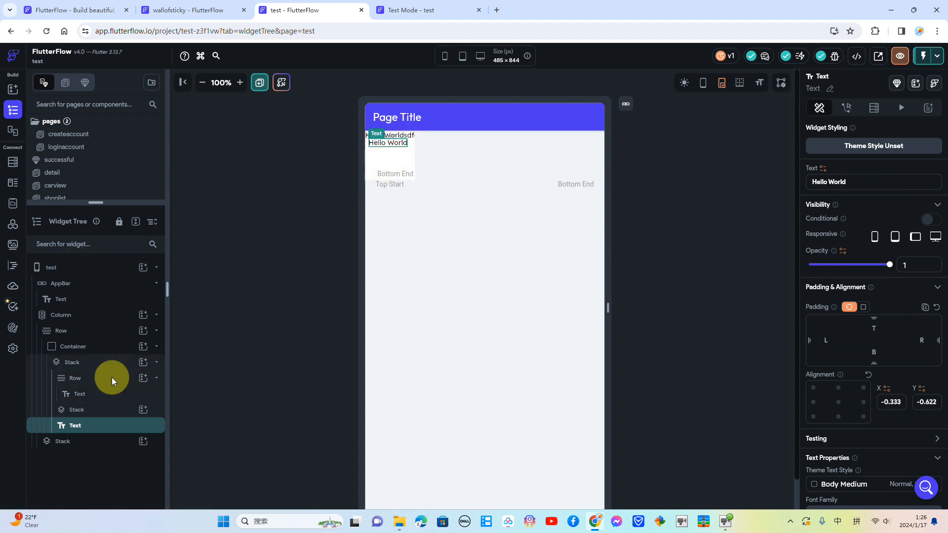
- Reposition the new Hello World text near the lower-left edge of the container's Stack, at alignment about X -1.95, Y 0.70
left_click(94, 411)
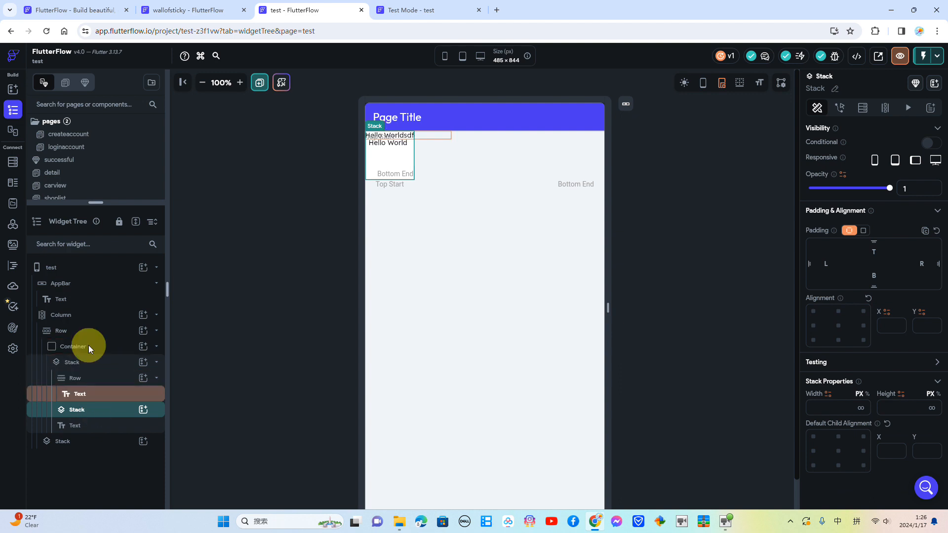
left_click(390, 146)
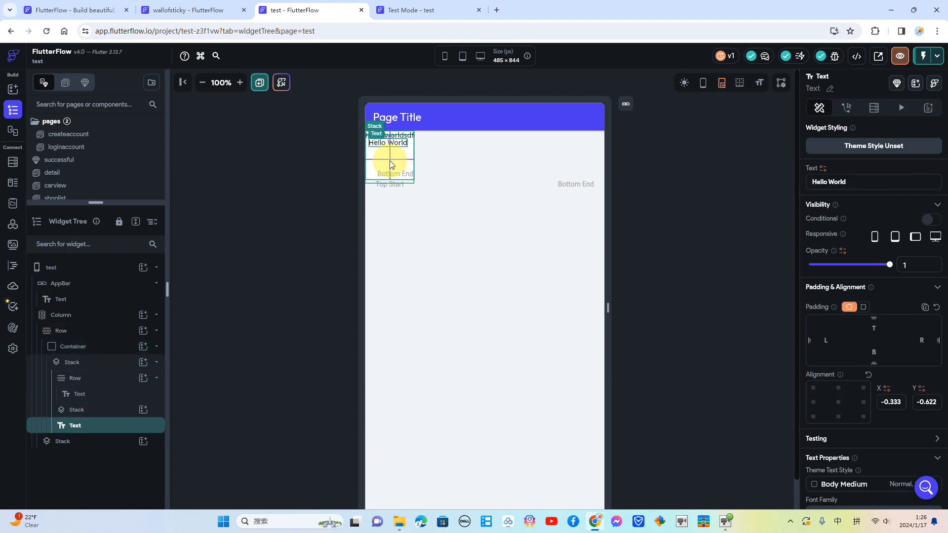
left_click_drag(390, 148, 388, 165)
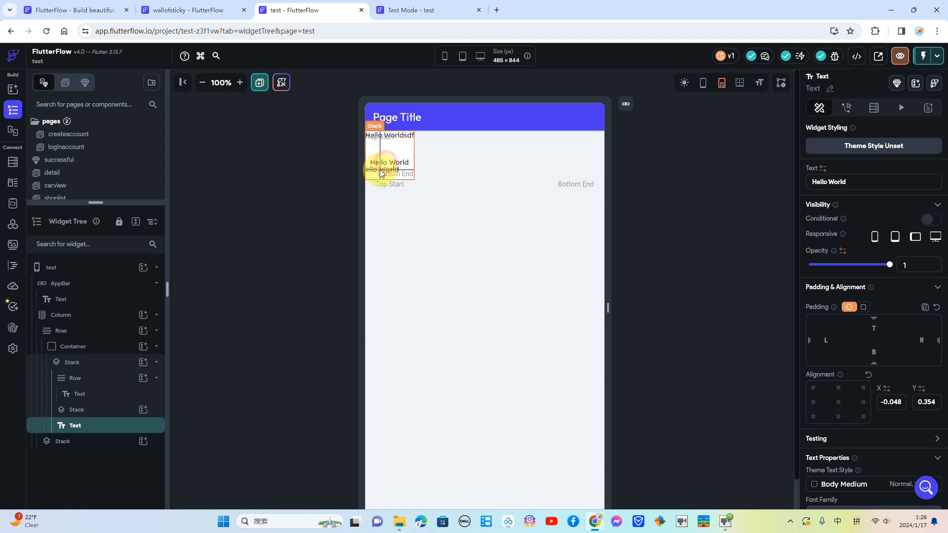
- Place a Card widget in the column below the lower Stack, select it and delete it again
left_click(13, 89)
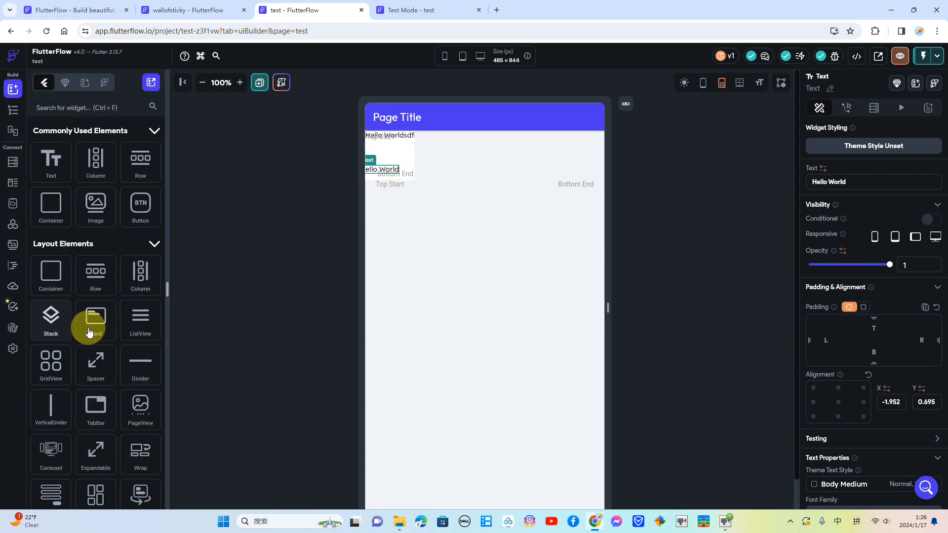
left_click_drag(97, 324, 454, 211)
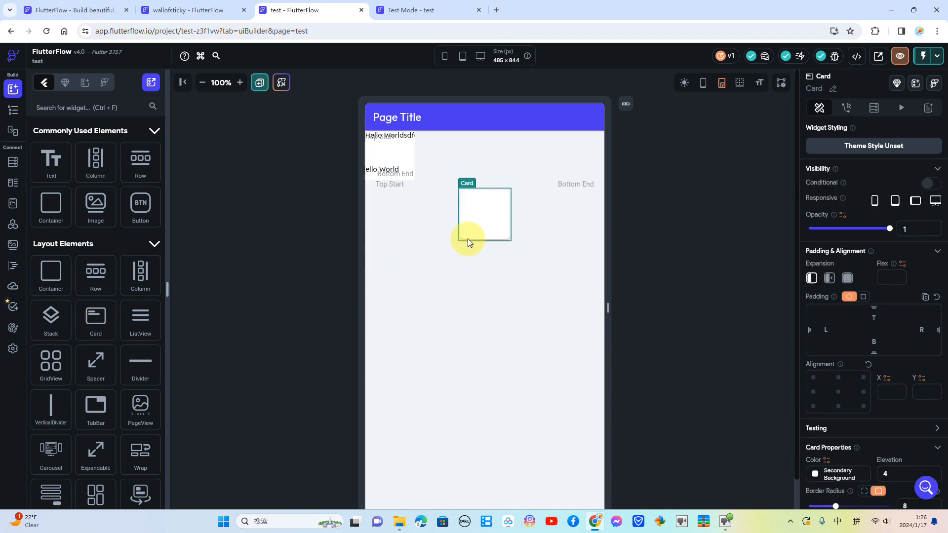
left_click(521, 274)
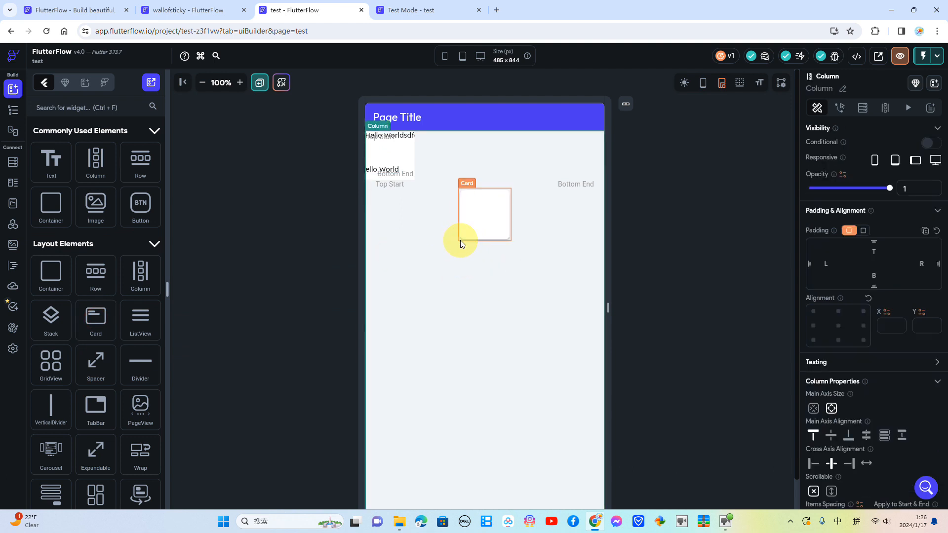
left_click(478, 215)
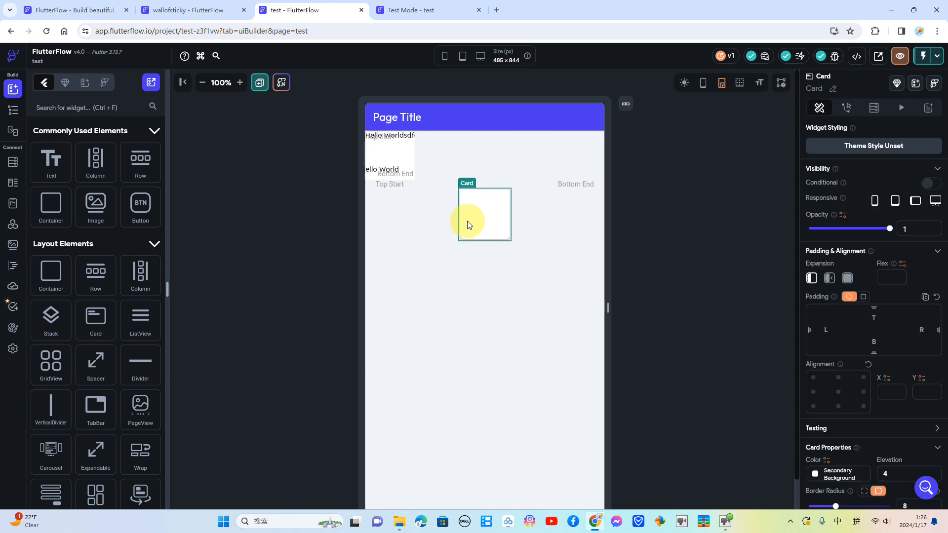
right_click(493, 212)
left_click(614, 227)
- Place a ListView in the column below the Stack and start a backend query on it with the type Query Collection
left_click_drag(141, 319, 491, 209)
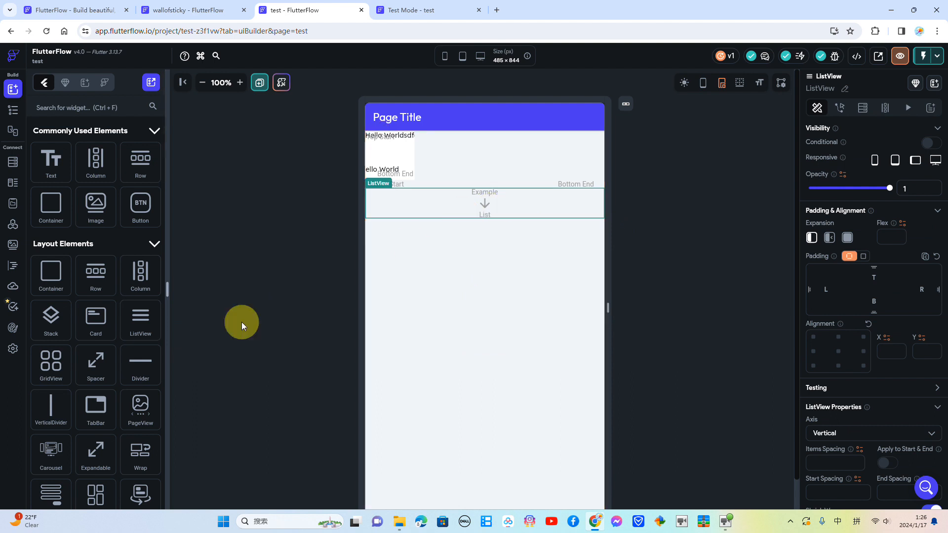
left_click_drag(140, 318, 499, 203)
left_click(865, 109)
left_click(855, 132)
left_click(740, 137)
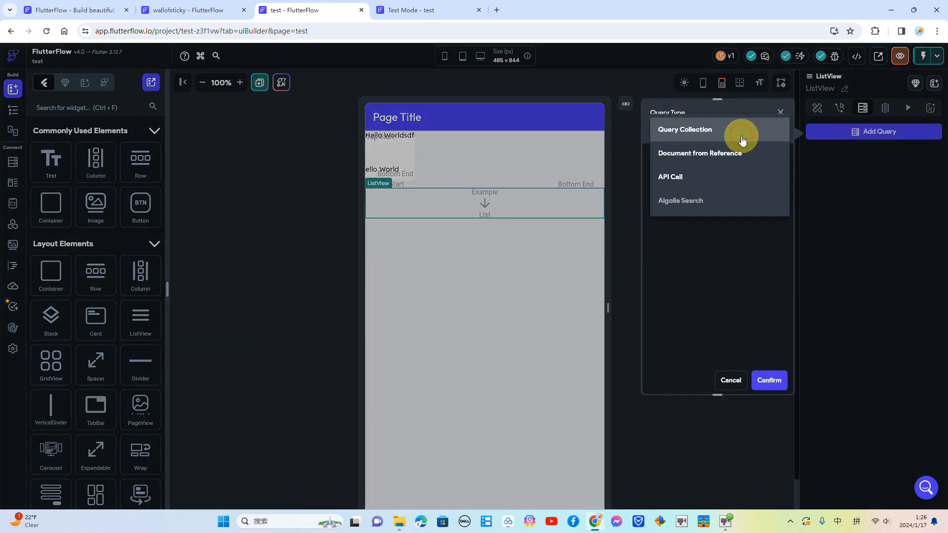
left_click(717, 131)
- Set the ListView's query to the todolist collection returning a List of Documents and confirm creating the backend query
left_click(716, 186)
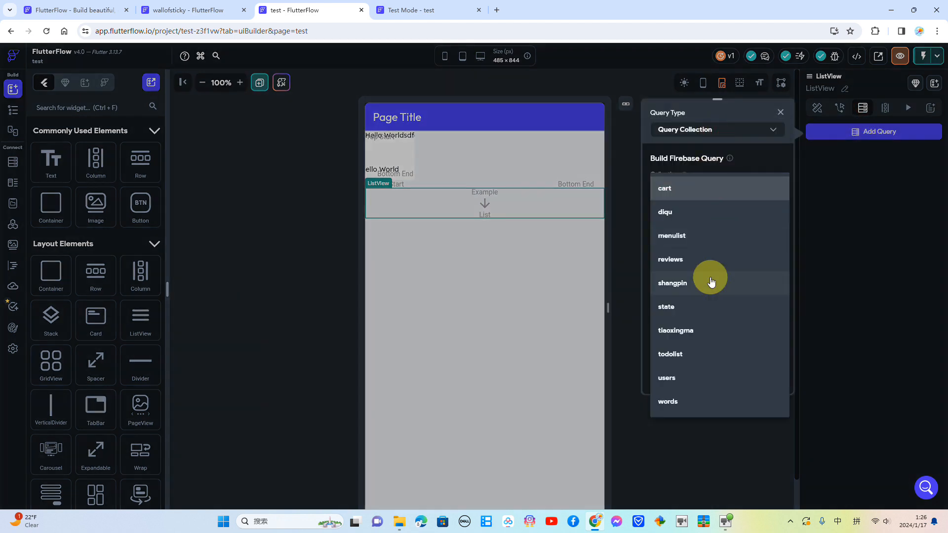
left_click(693, 333)
left_click(700, 186)
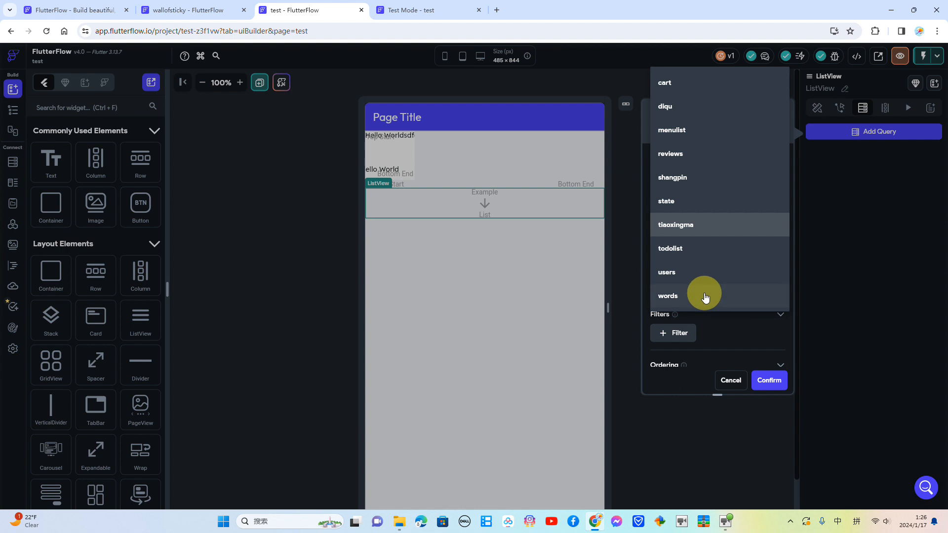
left_click(688, 248)
left_click(689, 225)
left_click(688, 222)
left_click(765, 378)
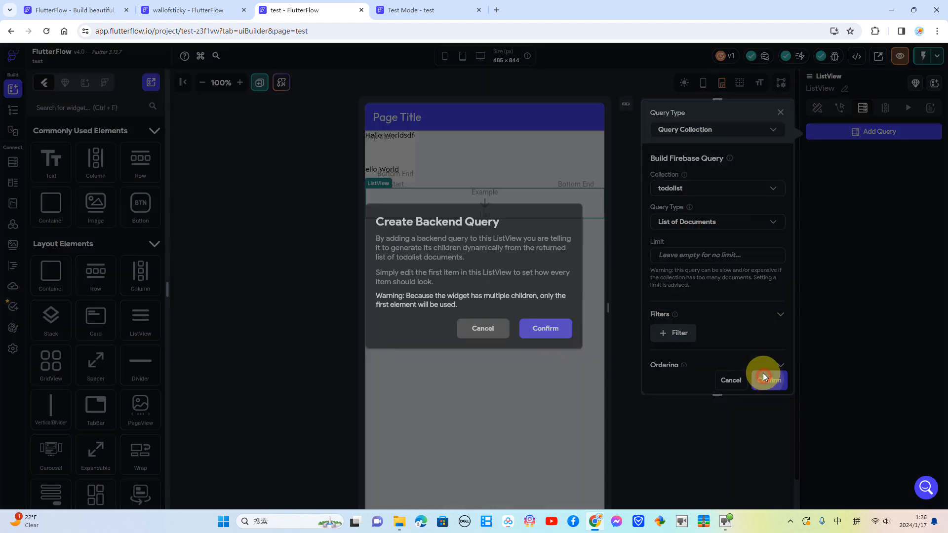
left_click(545, 329)
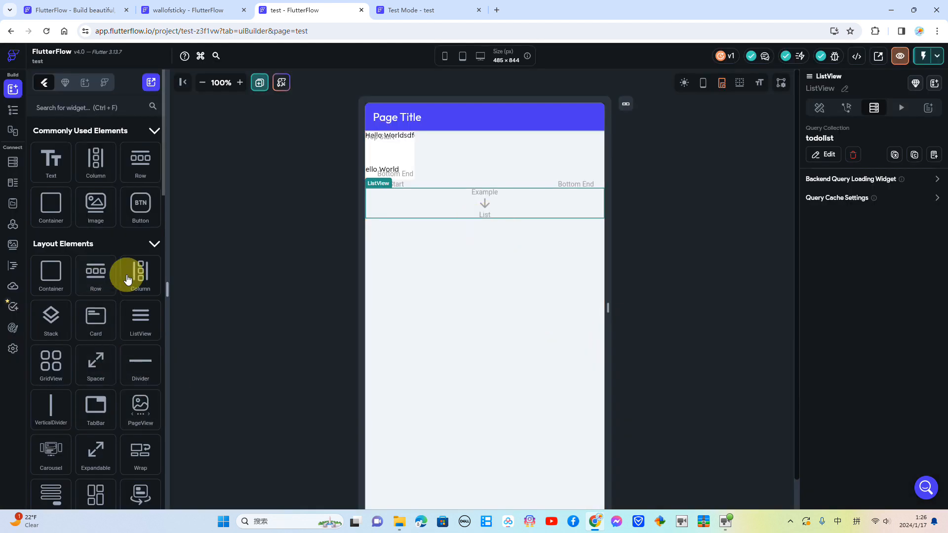
- Add a Container inside the ListView from the widget tree and put a Text widget in that Container
left_click(13, 109)
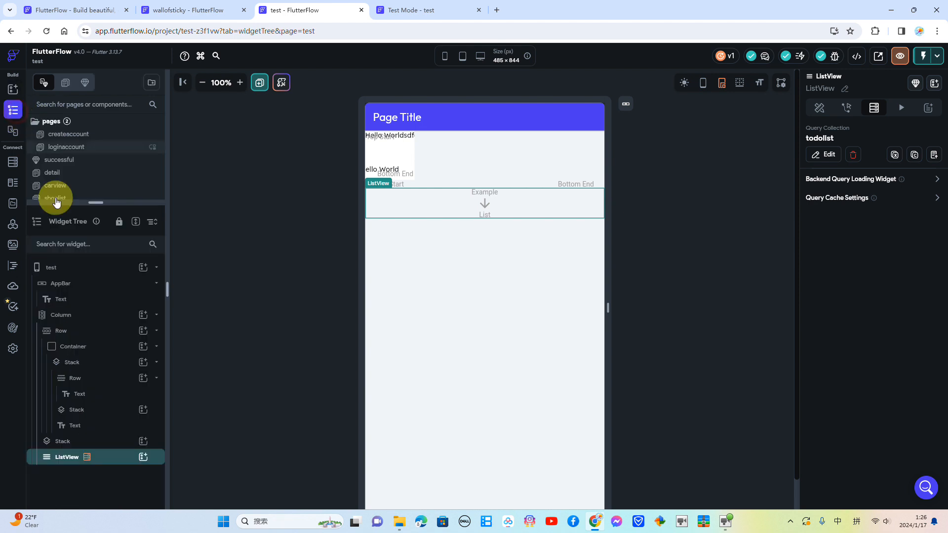
left_click(142, 459)
left_click(204, 391)
left_click(466, 228)
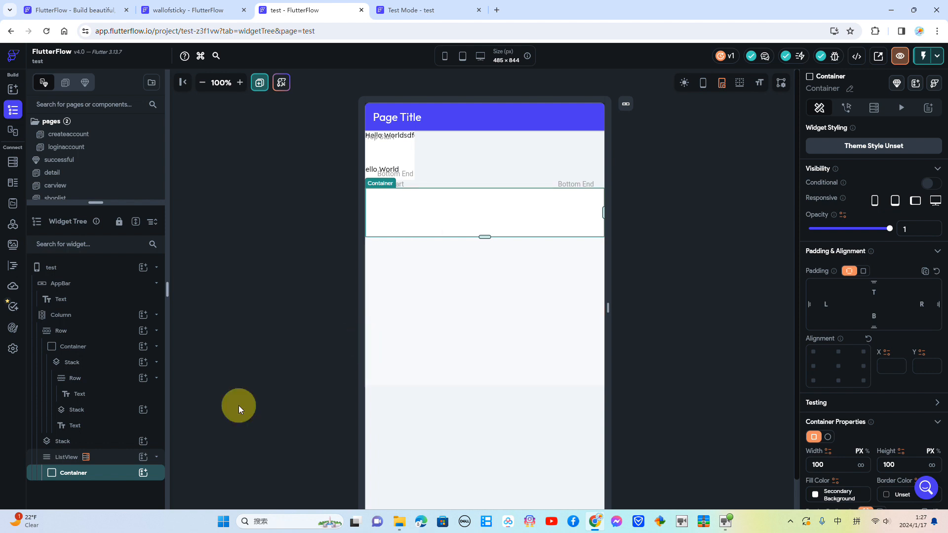
left_click(144, 475)
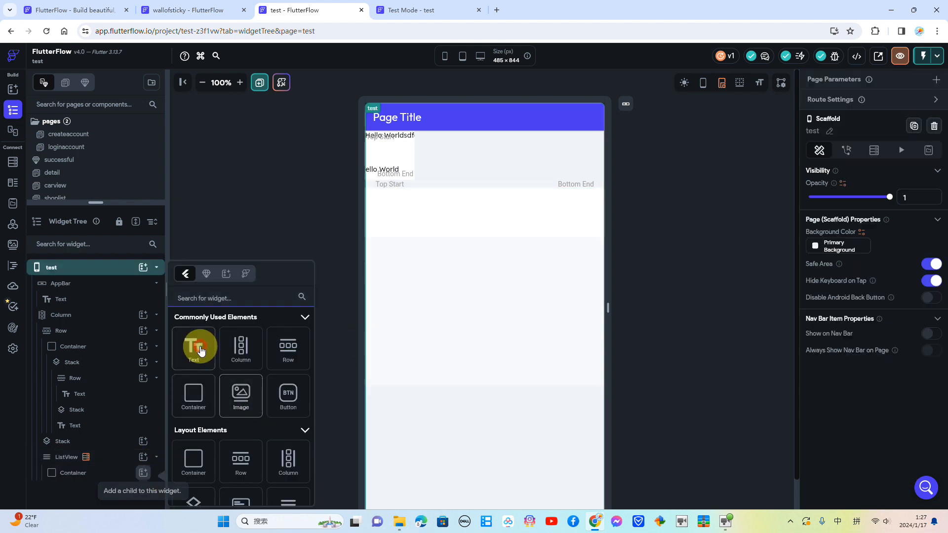
left_click(196, 345)
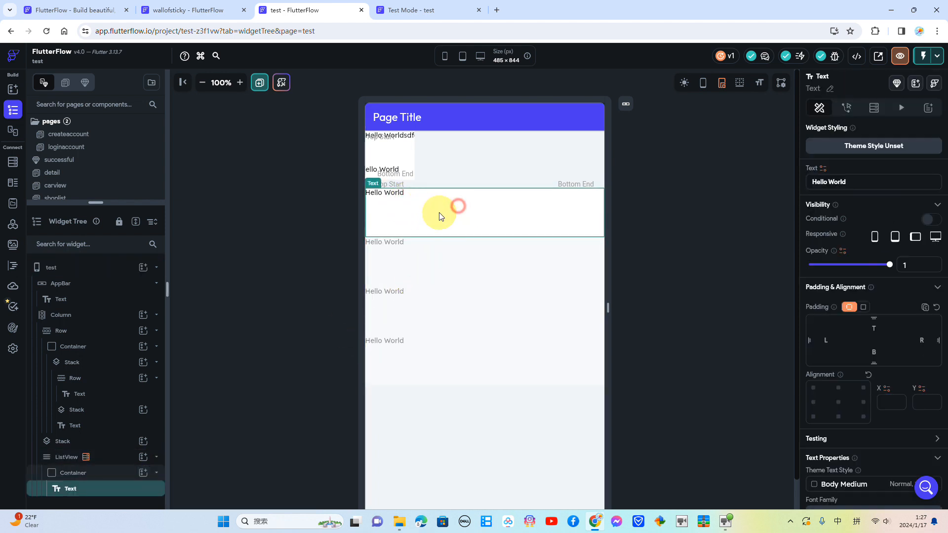
- Examine the ListView's repeated items on the canvas, its properties, and the filter, ordering and scroll options of its todolist query
left_click(393, 251)
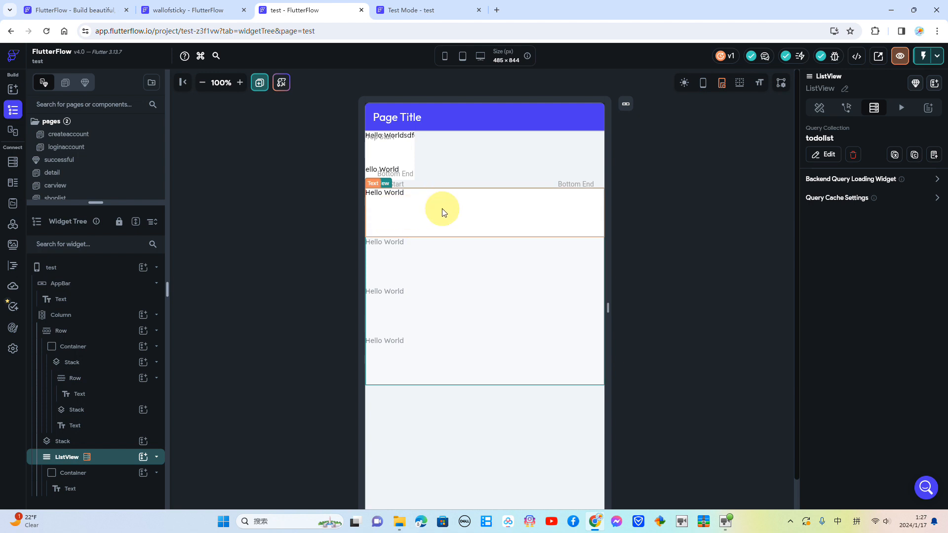
left_click(425, 196)
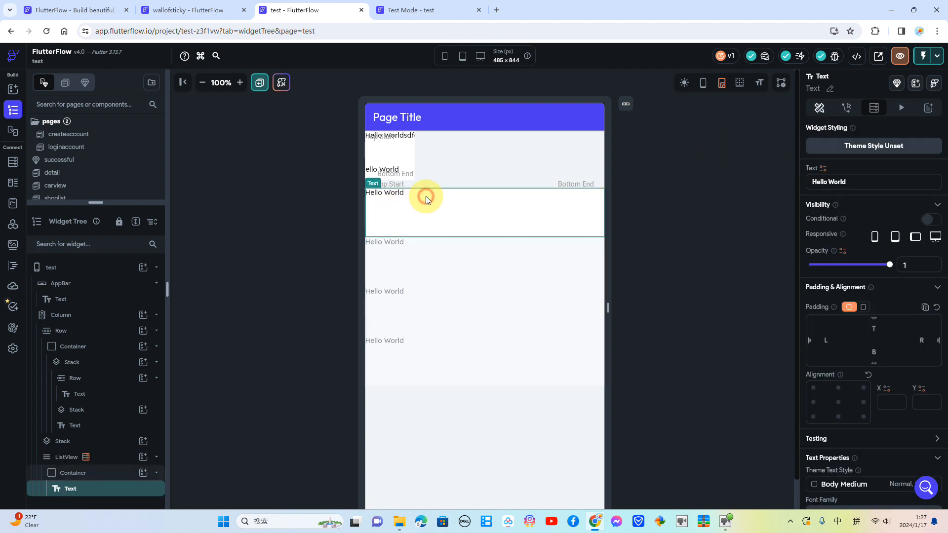
left_click(389, 261)
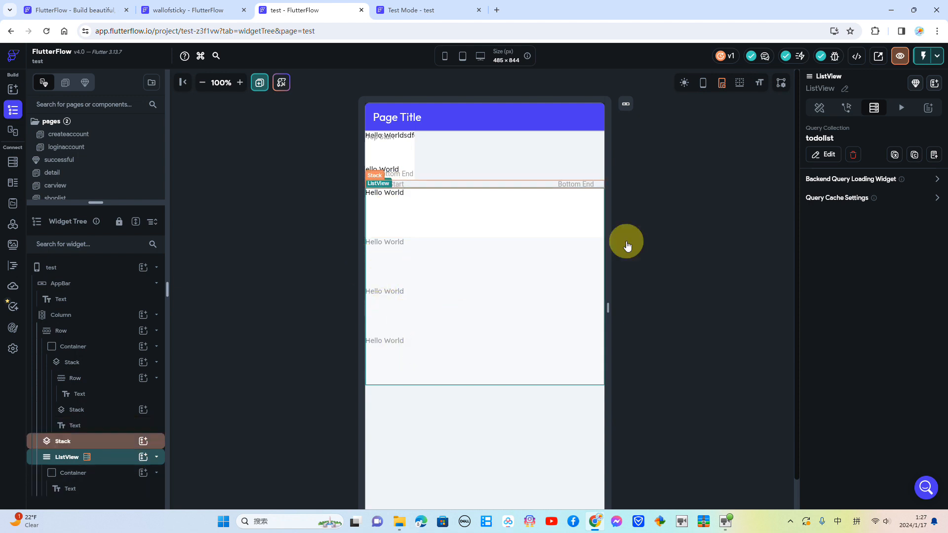
left_click(819, 107)
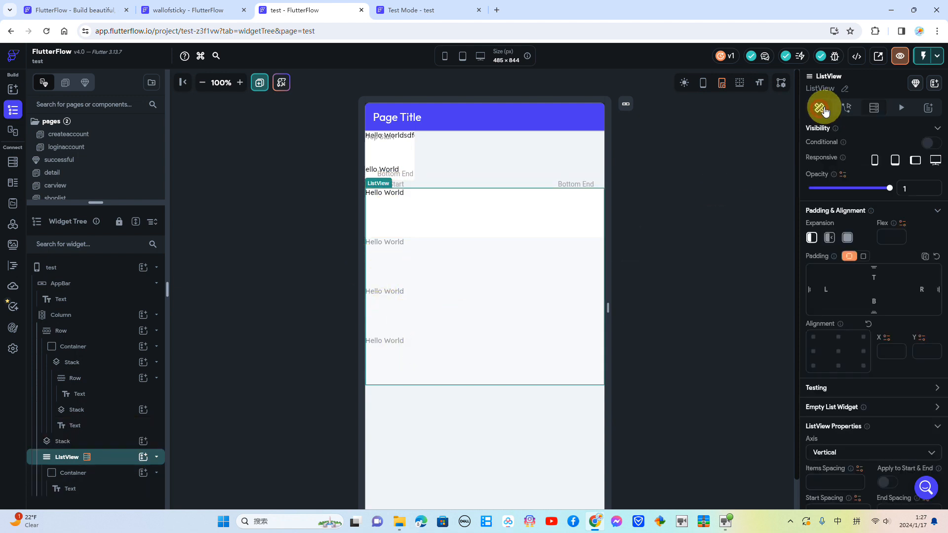
left_click(850, 111)
left_click(873, 107)
left_click(824, 154)
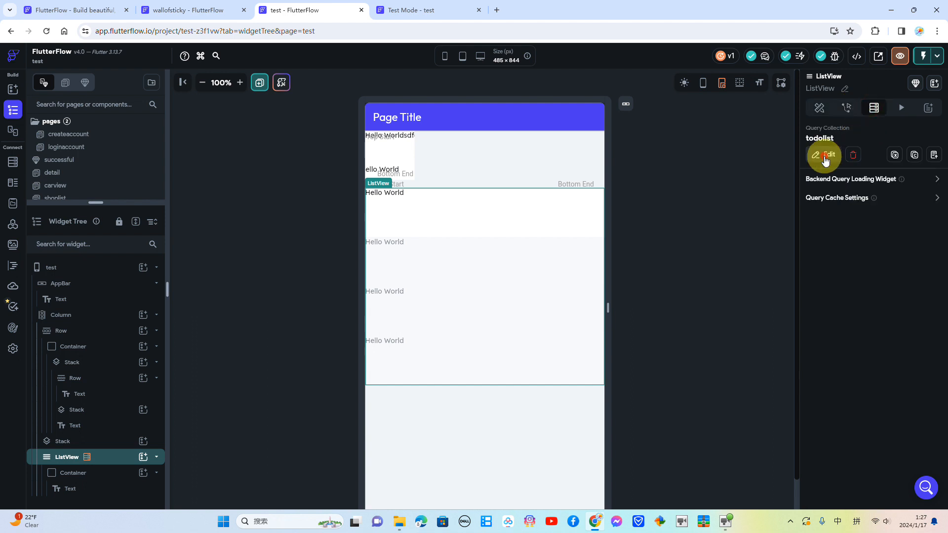
scroll(727, 268, "down", 3)
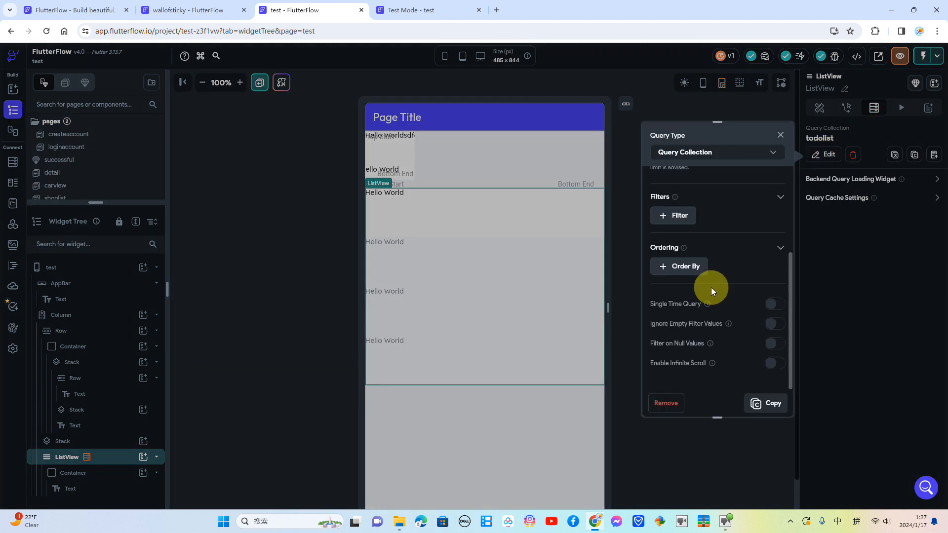
left_click(775, 130)
- Replace the content of the Text widget inside the ListView's Container with 12345
left_click(98, 488)
left_click(809, 187)
left_click_drag(863, 185, 783, 187)
type("12")
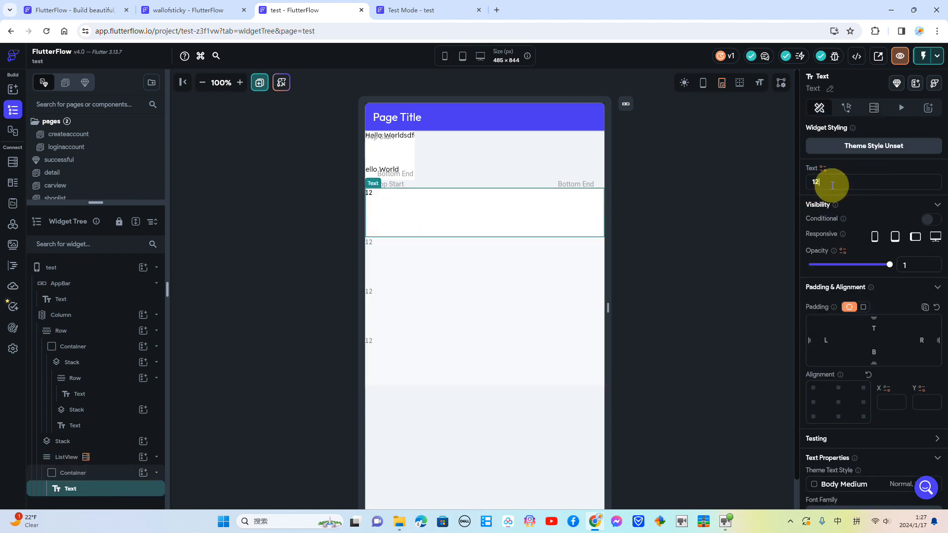
type("345")
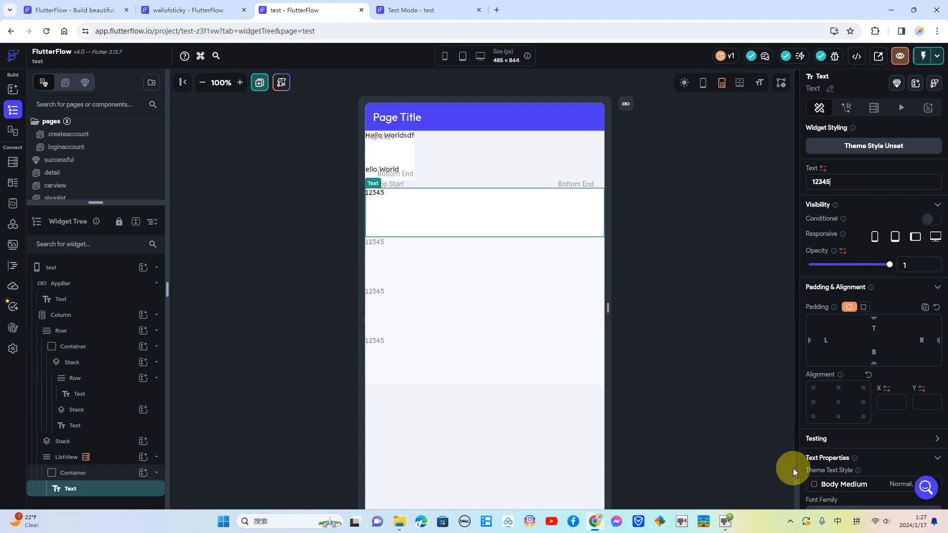
left_click(728, 524)
left_click(727, 524)
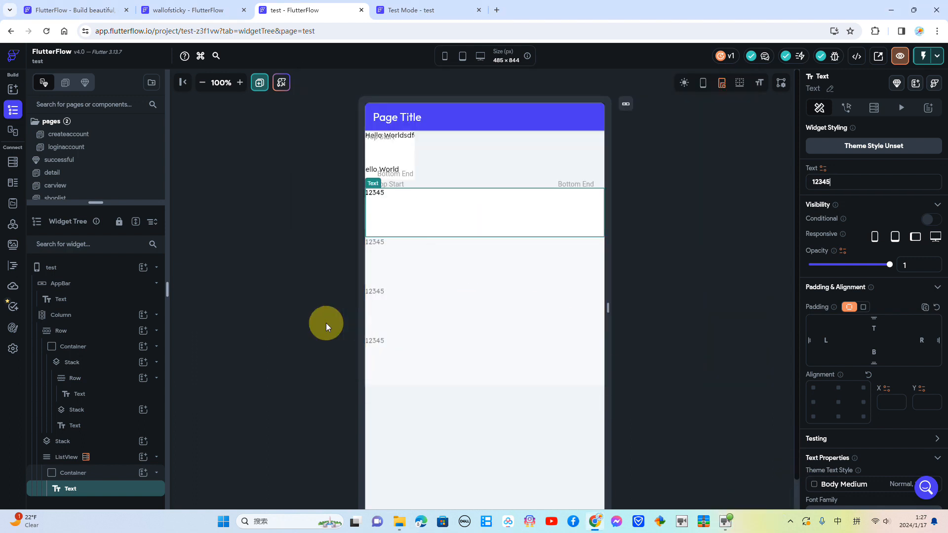
- Empty the column by deleting the Text, the upper Row, the ListView with its Container, and the Stack
right_click(419, 209)
left_click(544, 224)
right_click(461, 161)
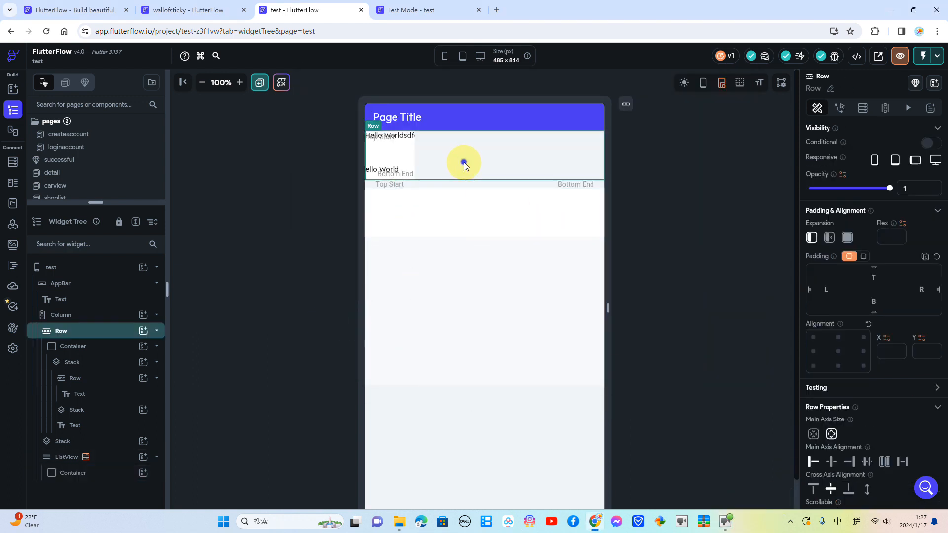
left_click(588, 183)
right_click(482, 160)
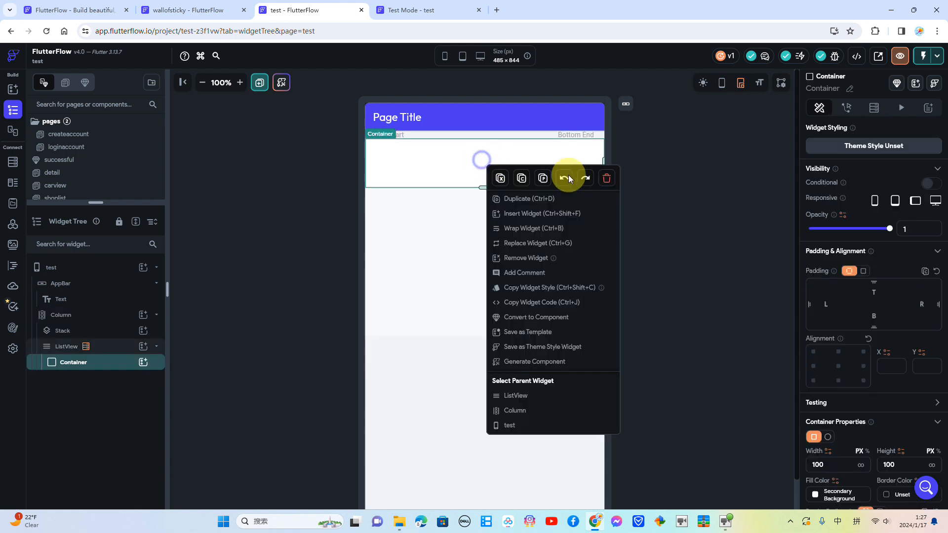
left_click(605, 178)
right_click(460, 146)
left_click(594, 171)
right_click(453, 140)
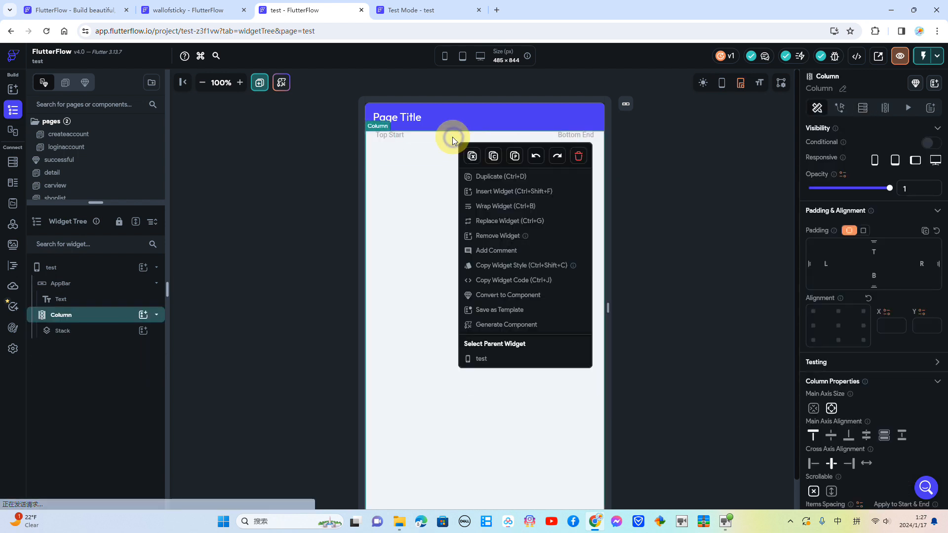
left_click(443, 136)
right_click(458, 136)
left_click(575, 154)
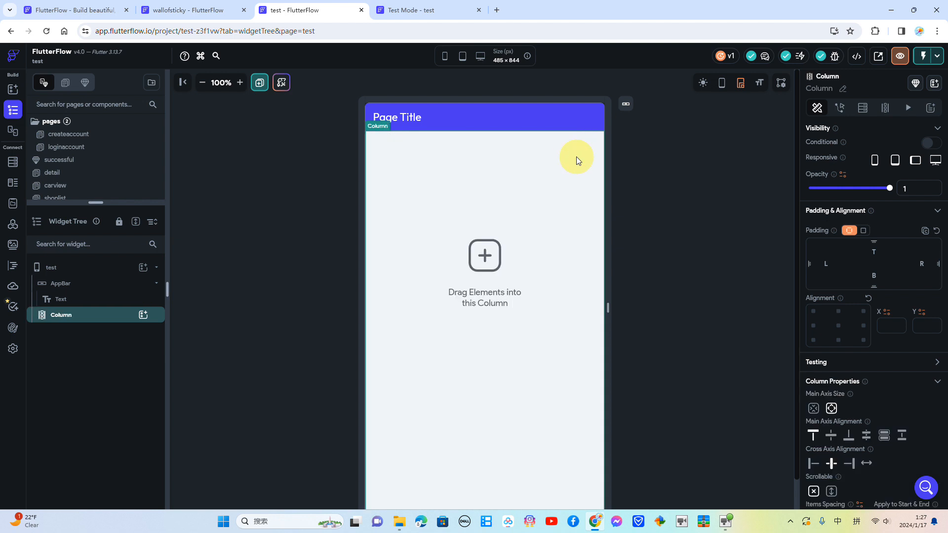
- Place a GridView in the empty column and add a Container inside it
left_click(11, 89)
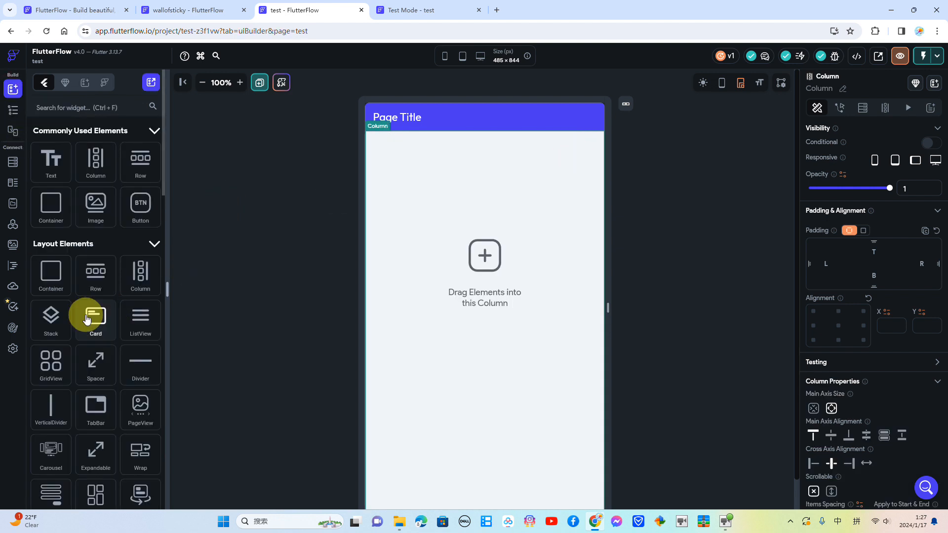
left_click_drag(54, 370, 468, 211)
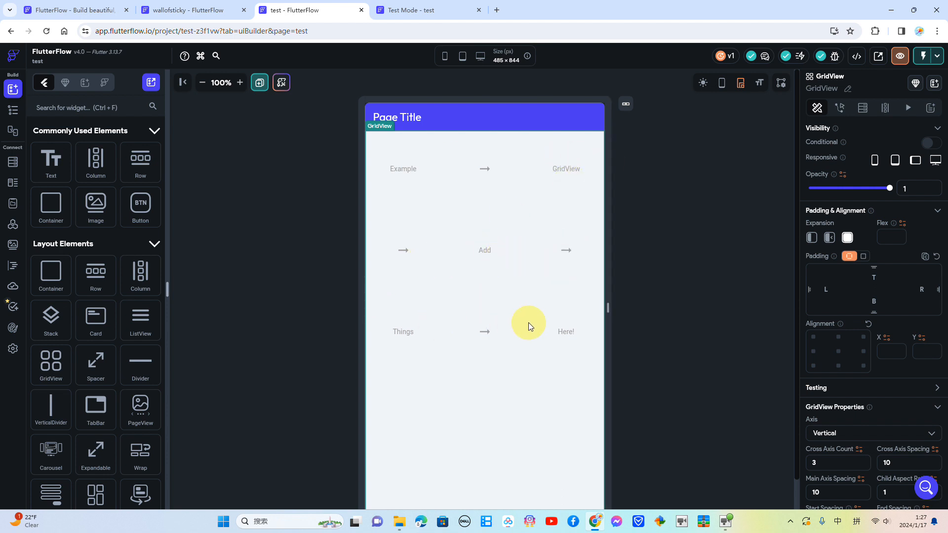
left_click_drag(49, 271, 1, 102)
left_click(12, 109)
left_click(143, 331)
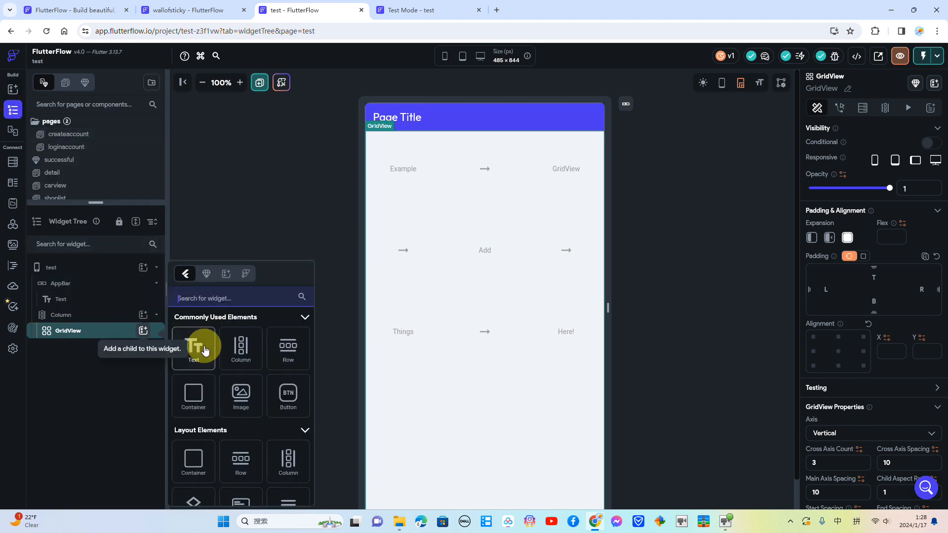
left_click(211, 388)
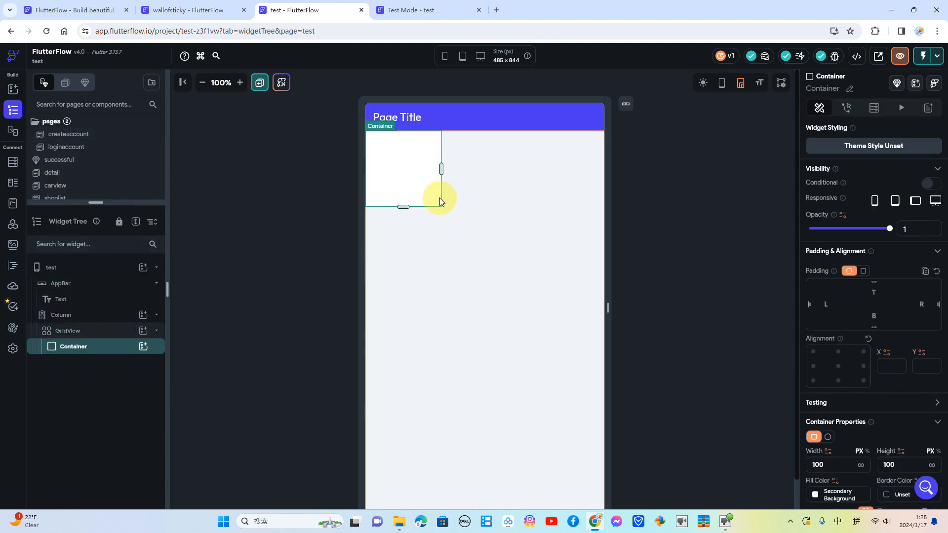
- Start a backend query on the GridView with the type Query Collection
left_click(112, 333)
left_click(868, 108)
left_click(880, 132)
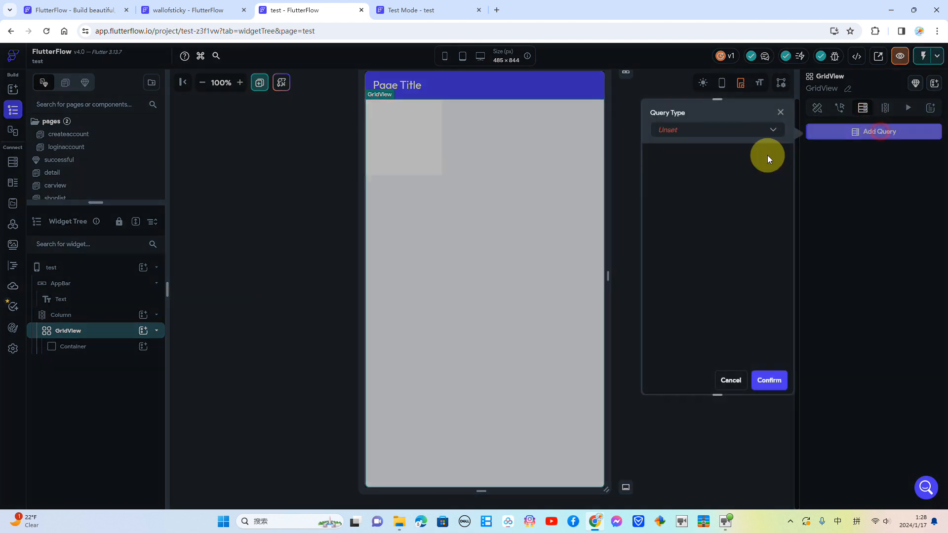
left_click(751, 130)
left_click(745, 131)
- Set the GridView's query to the todolist collection returning a List of Documents and confirm creating the backend query
left_click(709, 183)
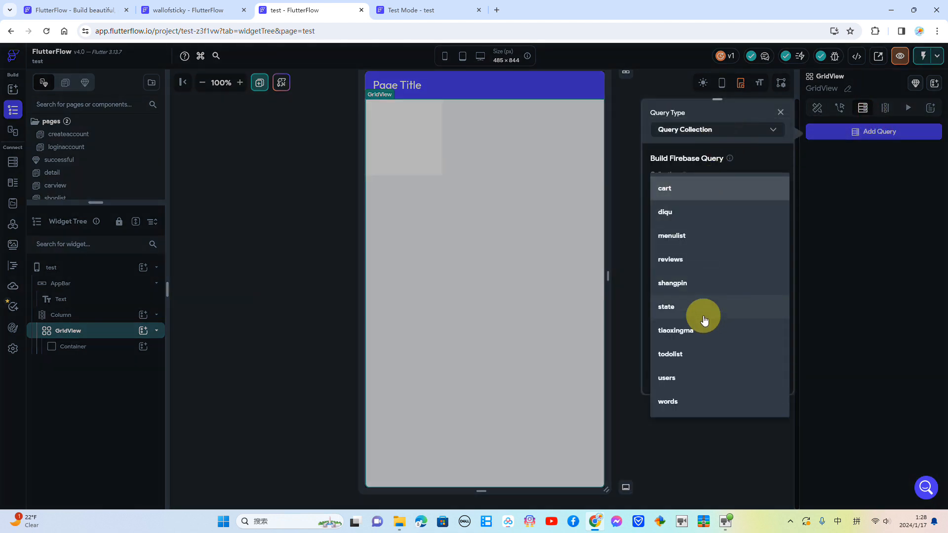
left_click(694, 354)
left_click(694, 194)
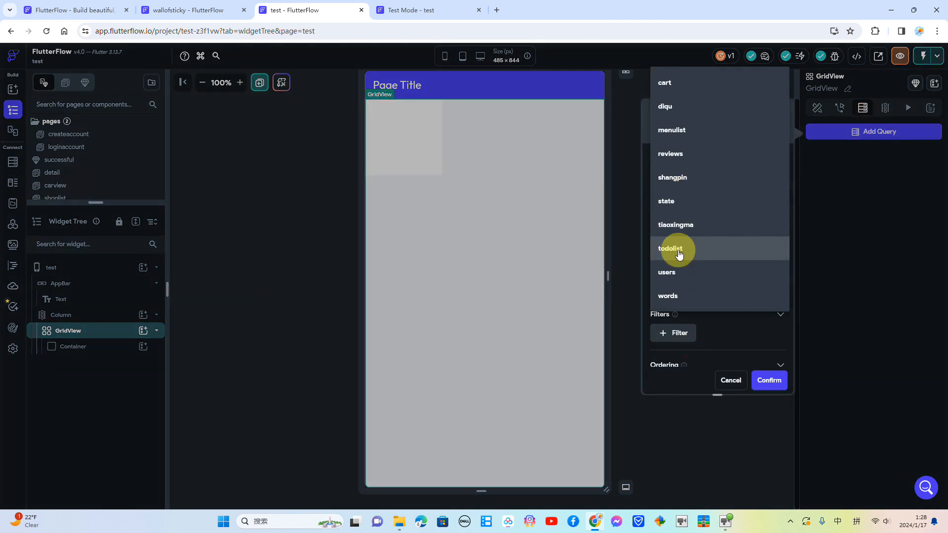
left_click(679, 250)
left_click(681, 221)
left_click(682, 221)
left_click(759, 377)
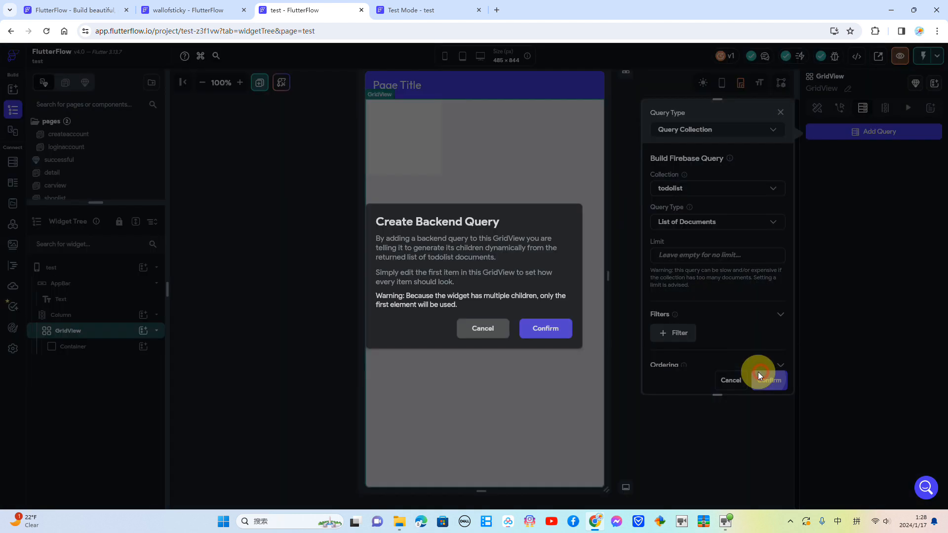
left_click(542, 329)
- Add a Text widget inside the GridView's Container
left_click(401, 143)
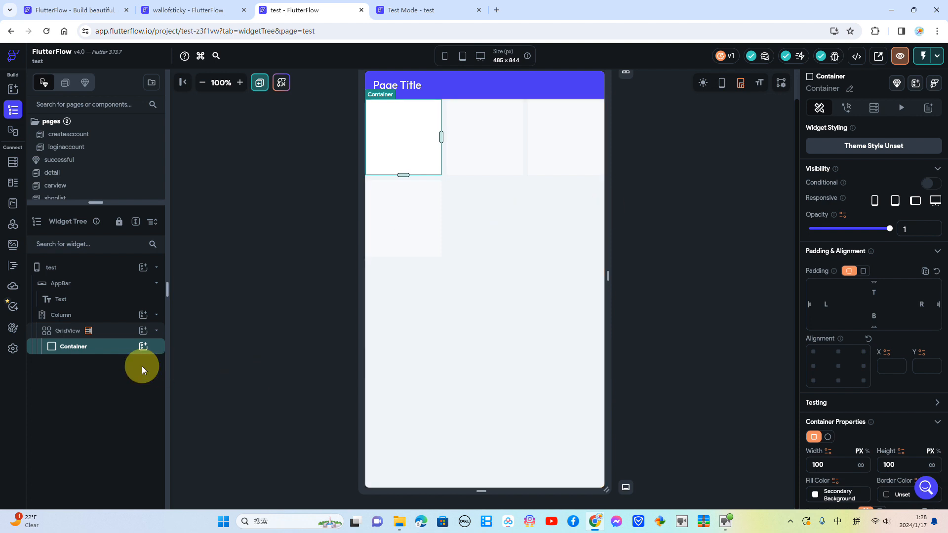
left_click(143, 349)
left_click(194, 349)
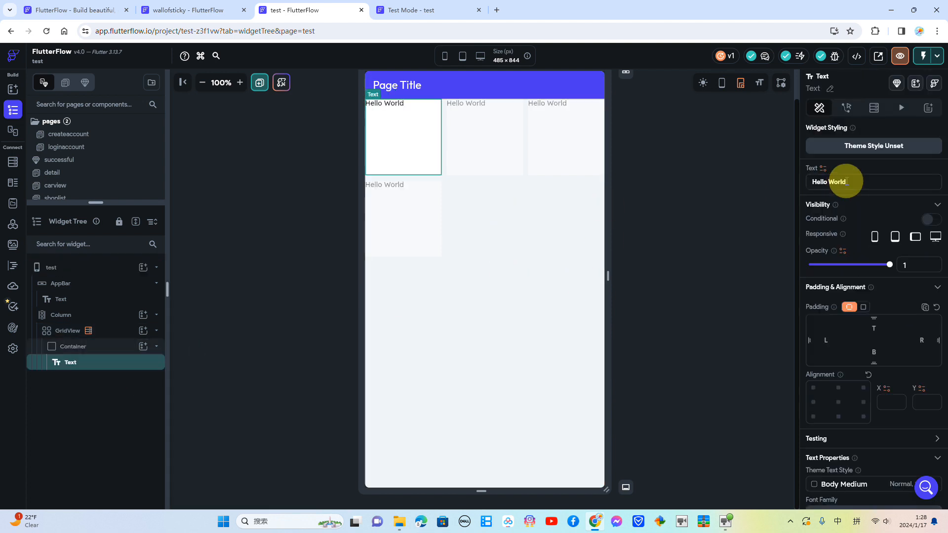
left_click_drag(888, 183, 734, 181)
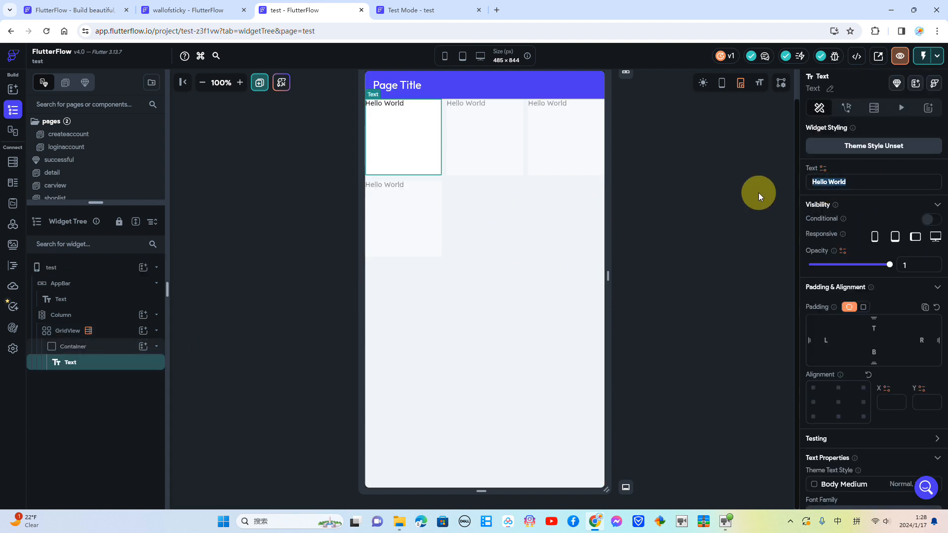
left_click(464, 182)
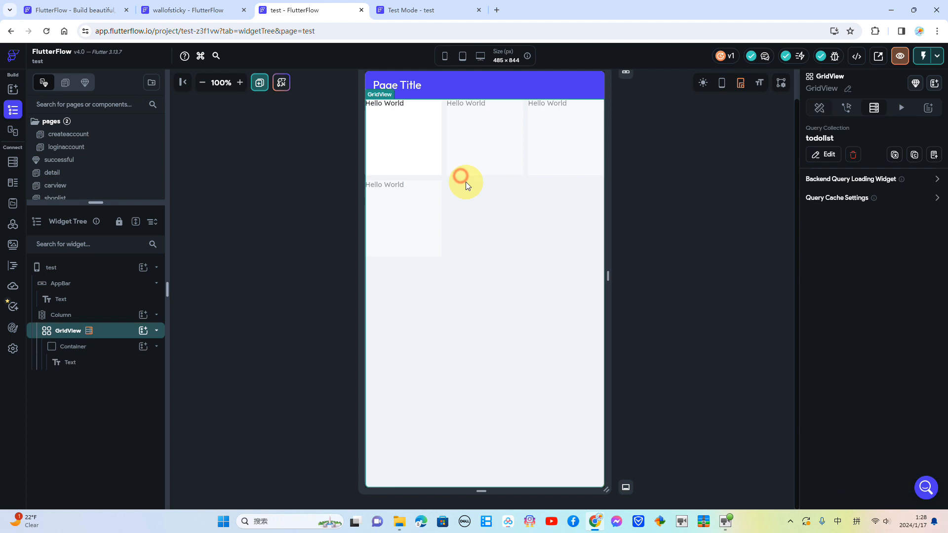
left_click(407, 137)
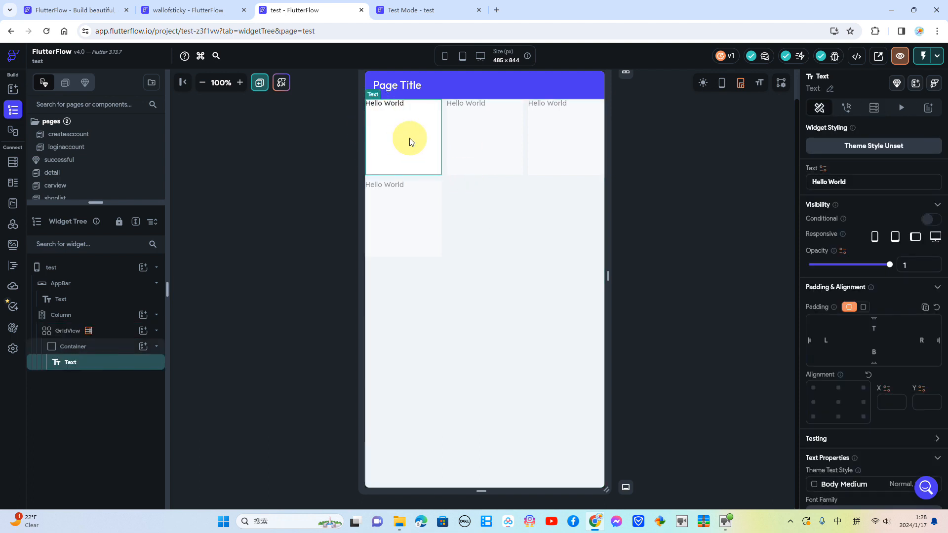
left_click(463, 129)
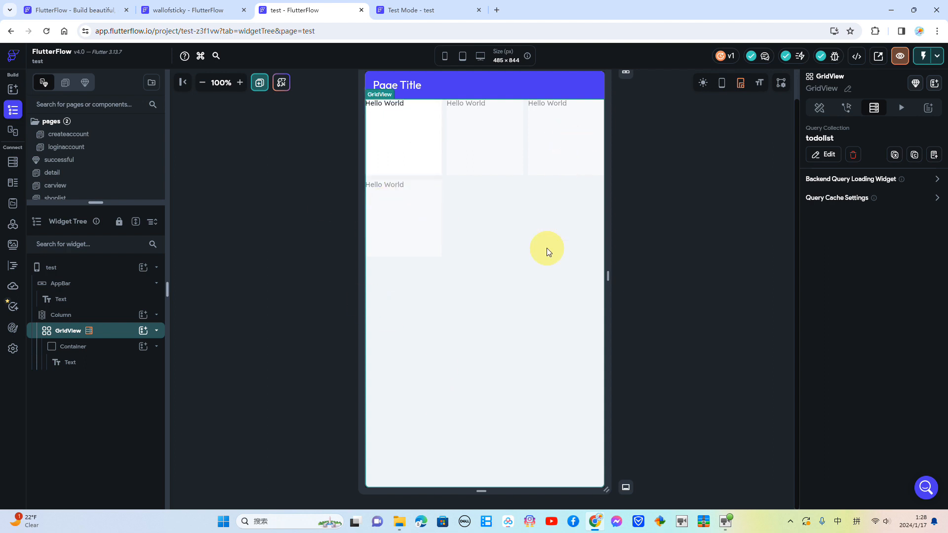
mouse_move(726, 529)
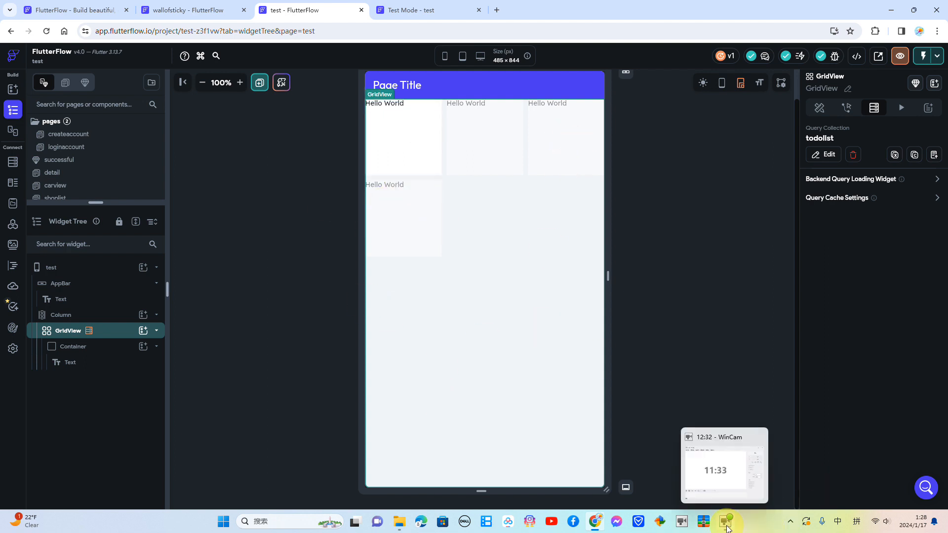
left_click(727, 529)
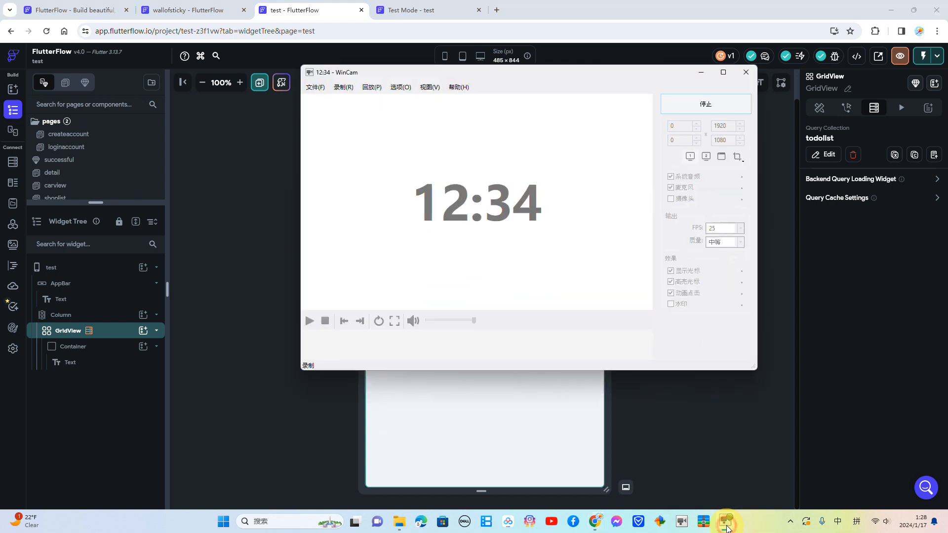